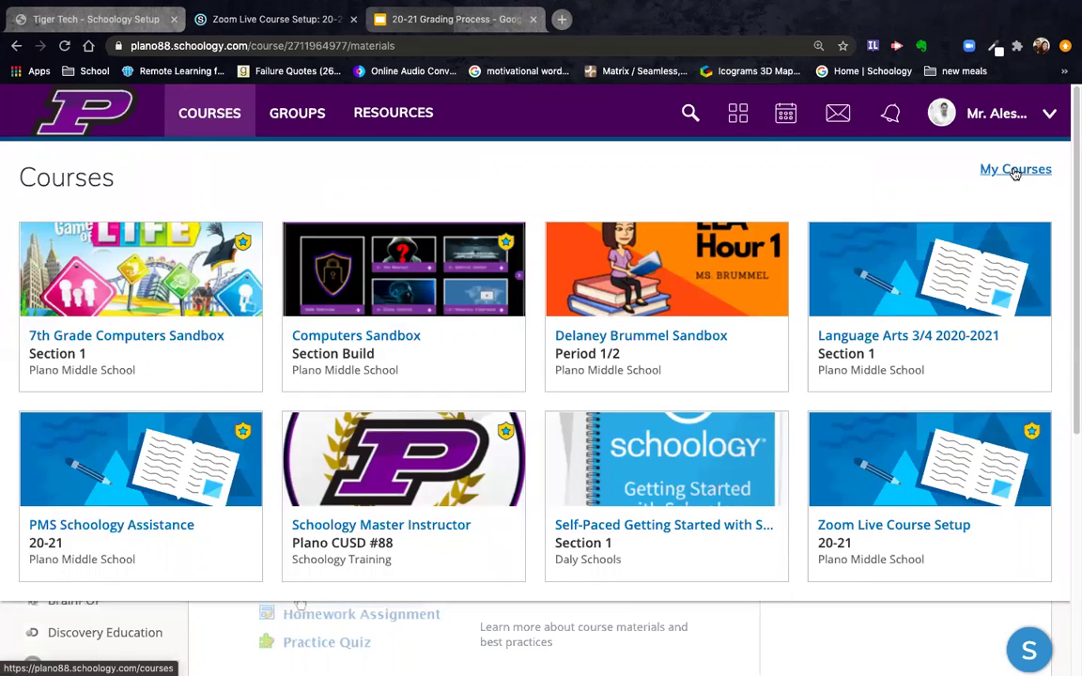
# Start creating a new course from the My Courses page and name it "8th Grade computer"
pyautogui.click(1015, 170)
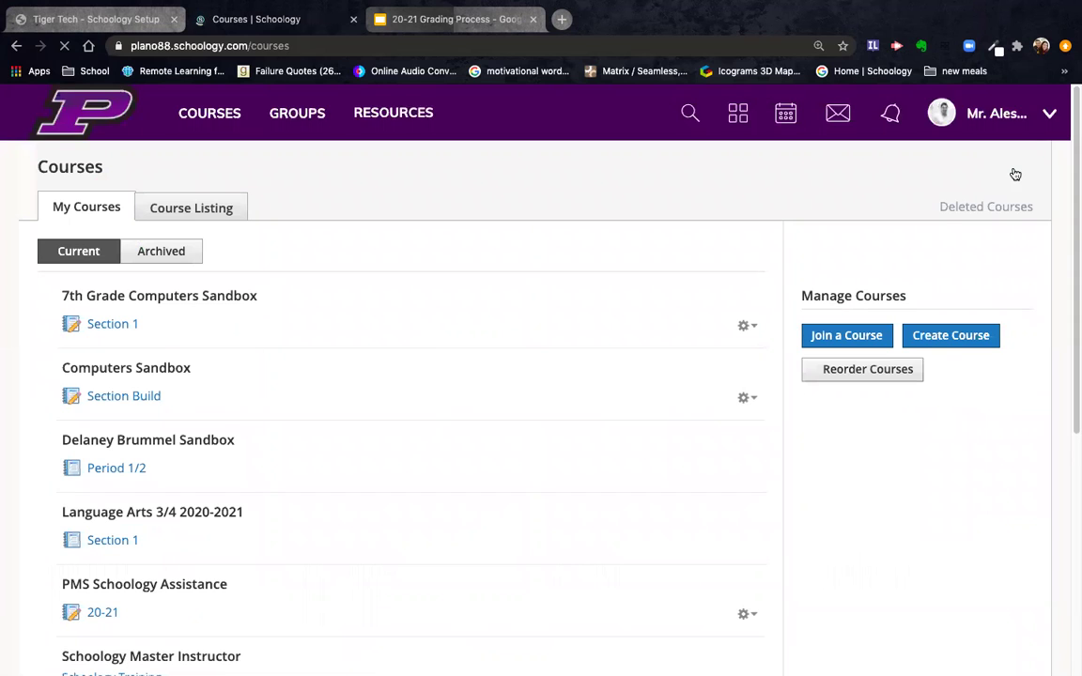
pyautogui.click(958, 342)
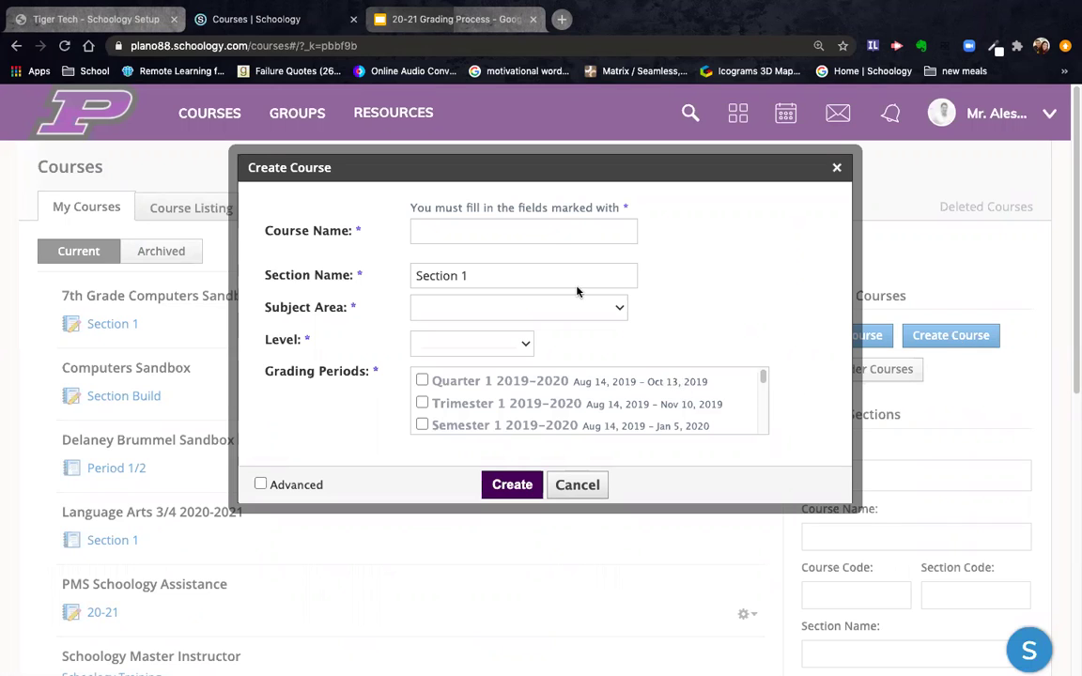
pyautogui.click(509, 230)
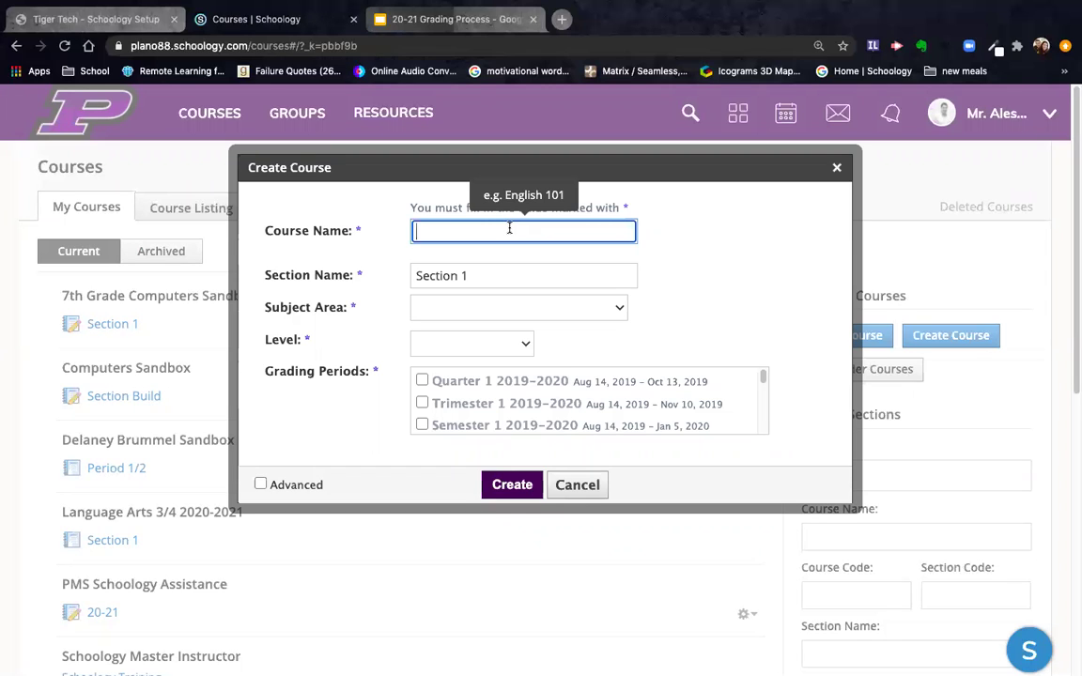
pyautogui.write('8th Grade computer')
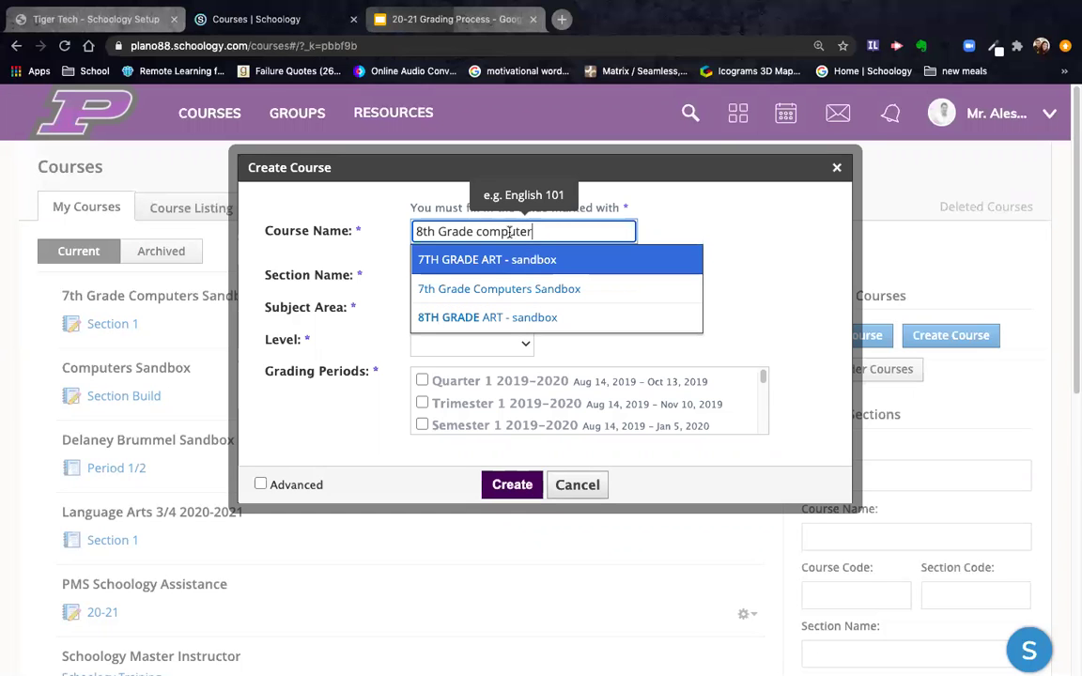
pyautogui.click(683, 224)
pyautogui.click(534, 230)
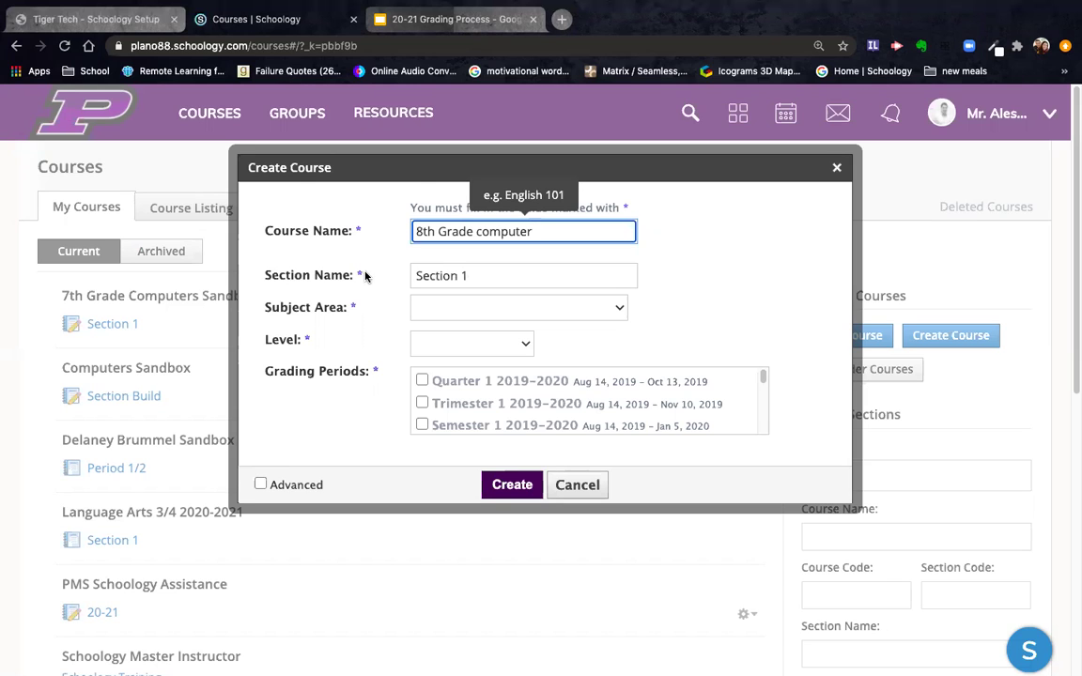
# Create the course with the Sandbox grading period, subject area Other and level None
pyautogui.click(481, 306)
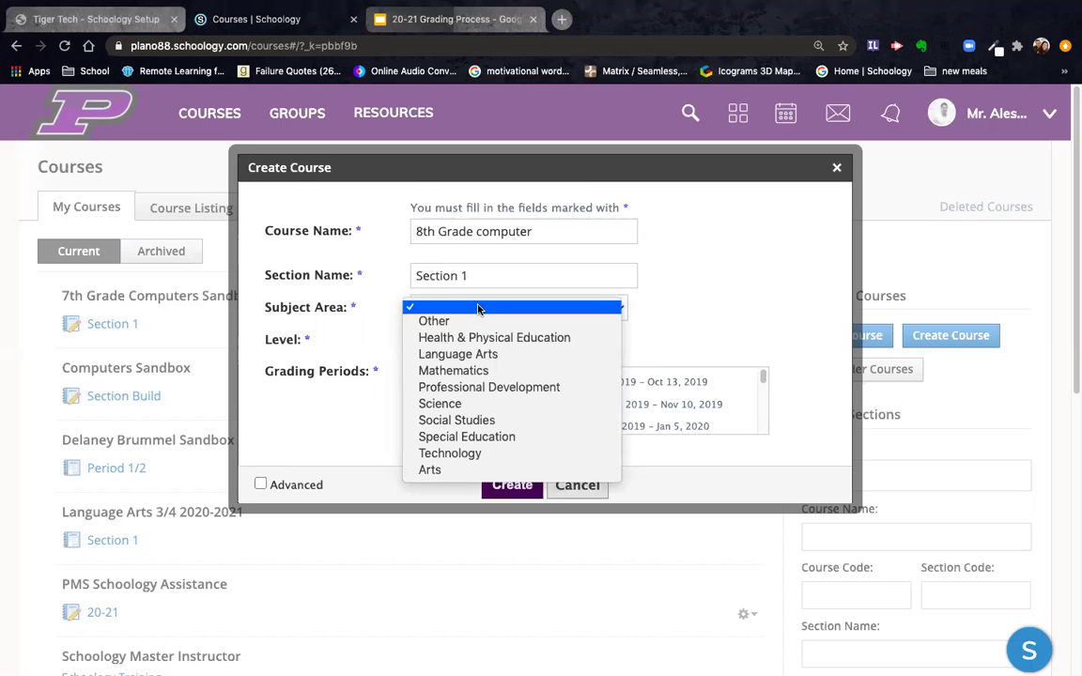
pyautogui.click(674, 304)
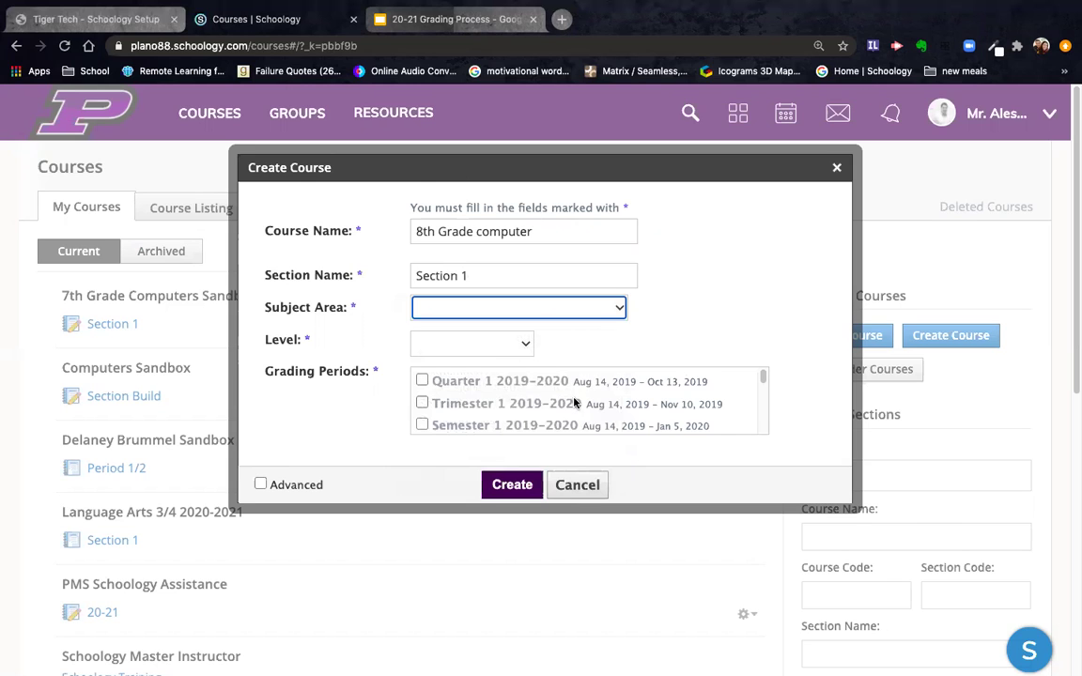
pyautogui.scroll(-3, 575, 402)
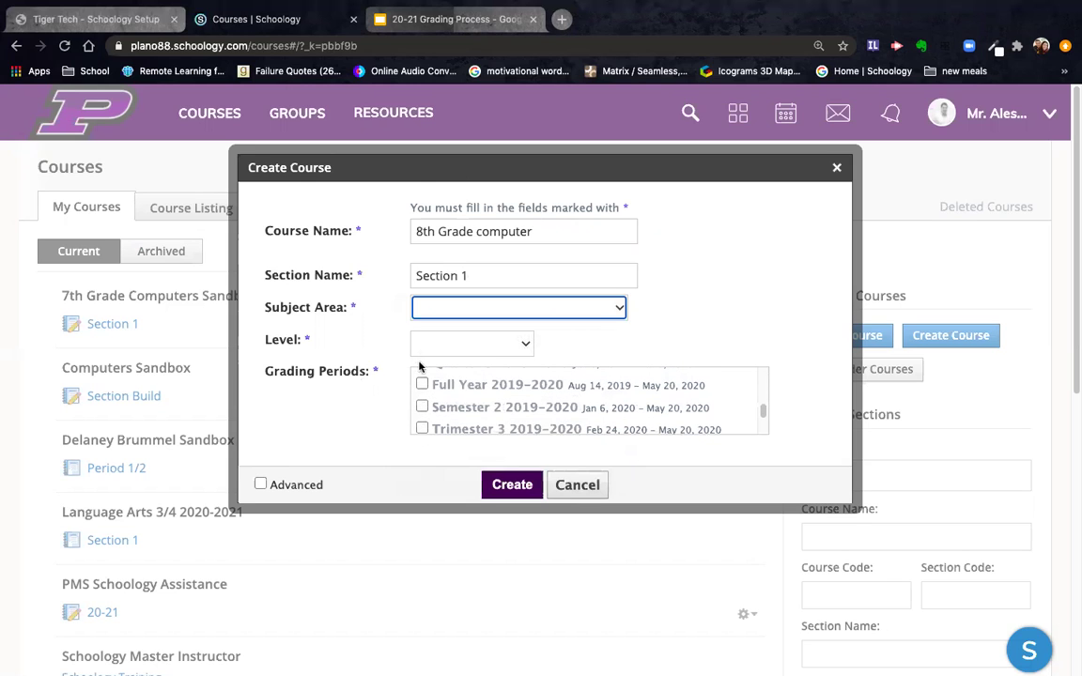
pyautogui.scroll(-1, 532, 384)
pyautogui.scroll(-2, 554, 396)
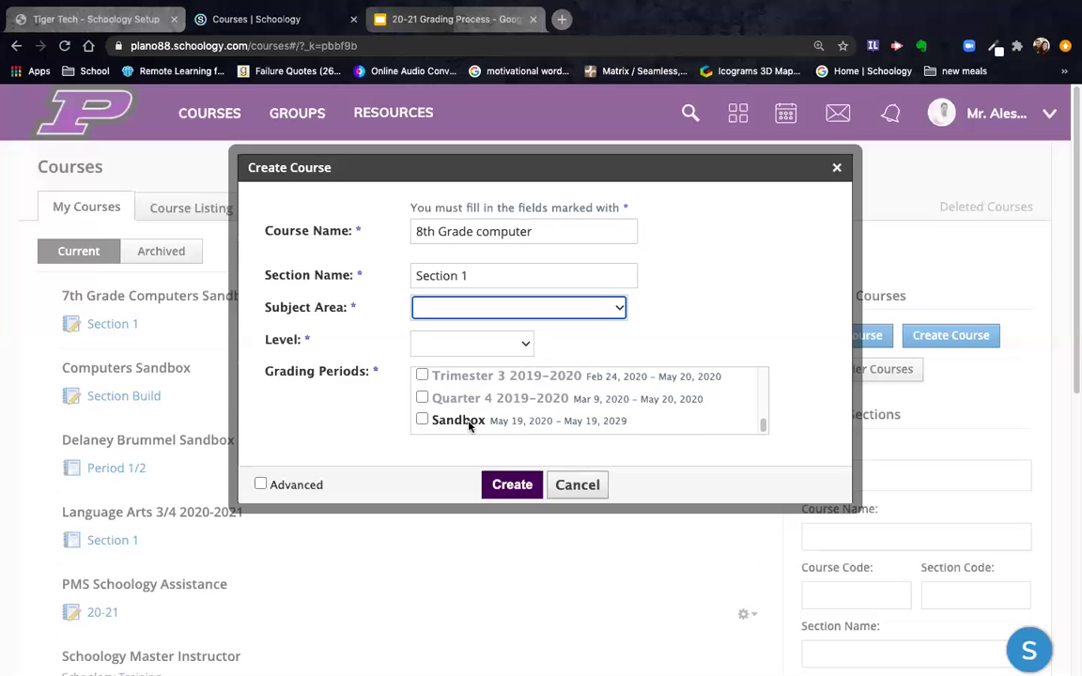
pyautogui.click(422, 421)
pyautogui.click(495, 308)
pyautogui.click(480, 324)
pyautogui.click(471, 344)
pyautogui.click(466, 355)
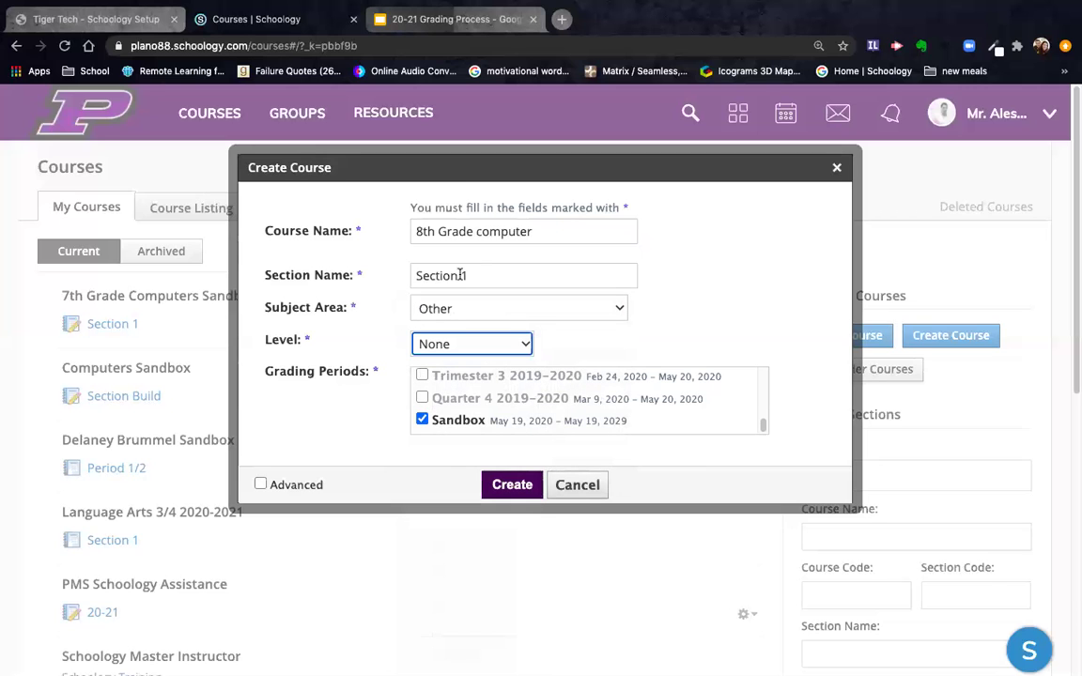
pyautogui.click(509, 485)
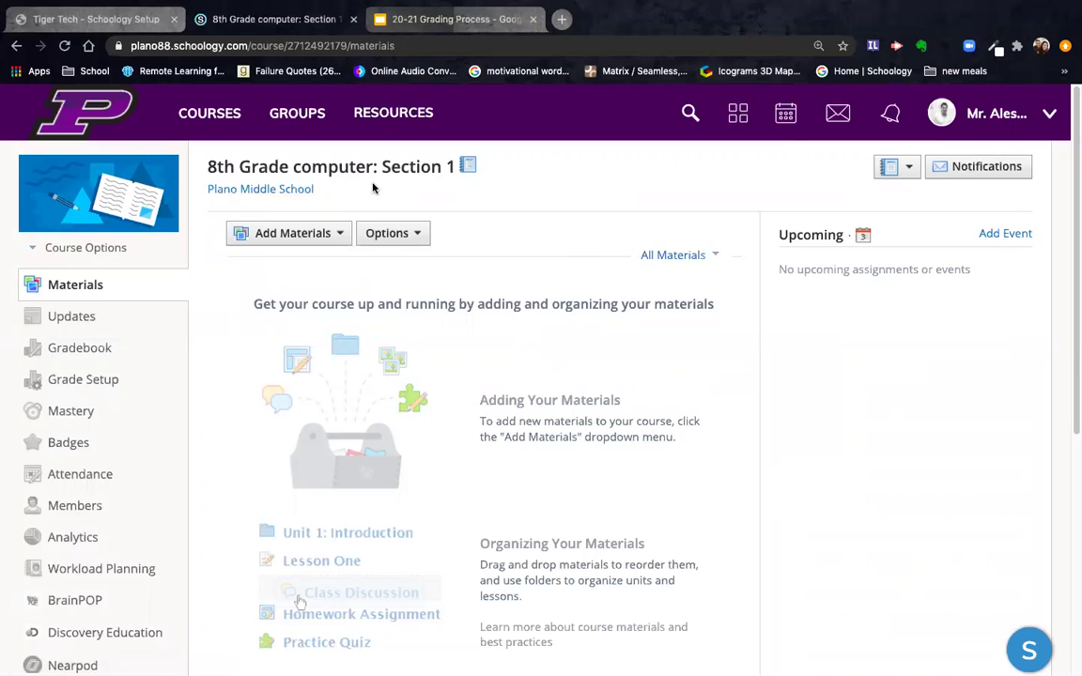
# Look through the course list and open the Zoom Live Course Setup course
pyautogui.click(213, 120)
pyautogui.scroll(-1, 294, 282)
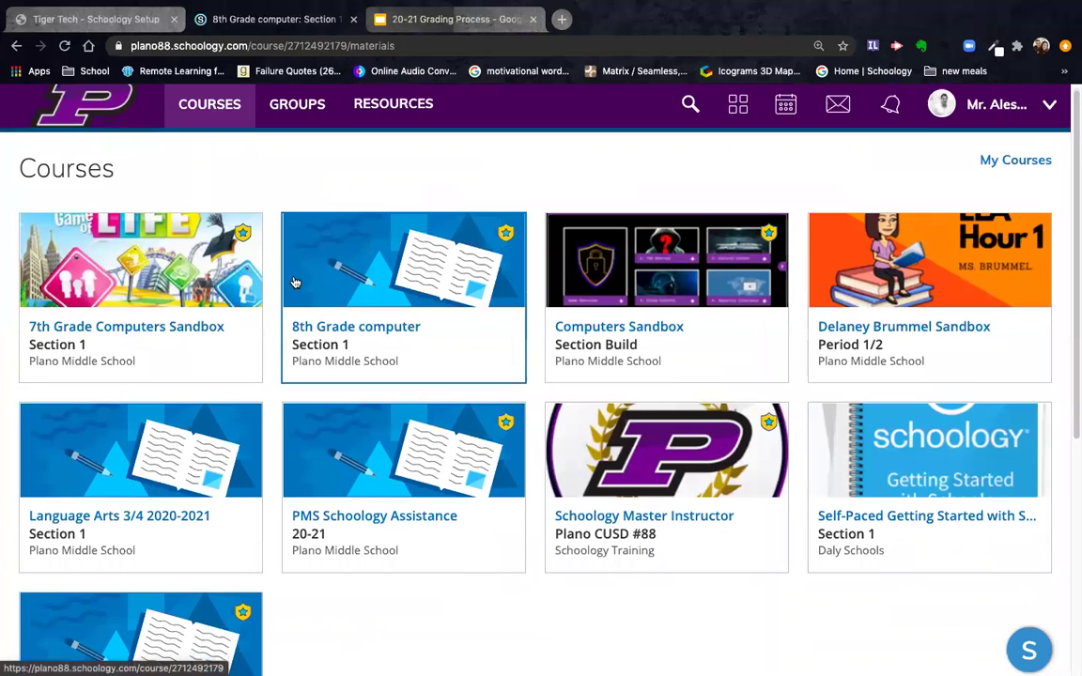
pyautogui.scroll(-3, 302, 368)
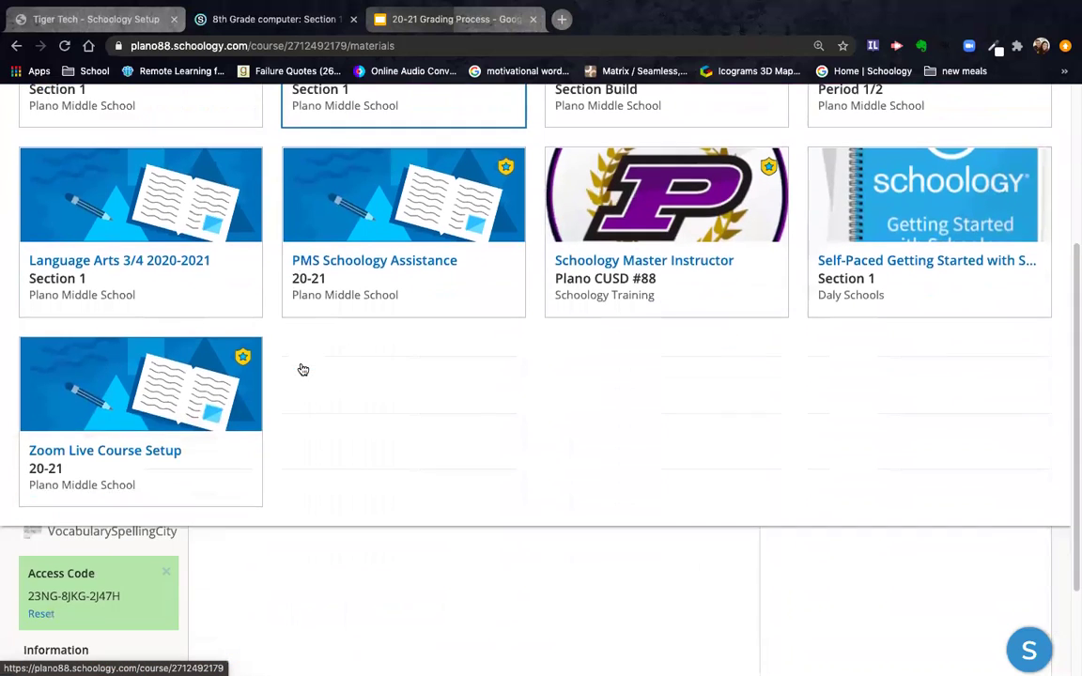
pyautogui.scroll(3, 302, 367)
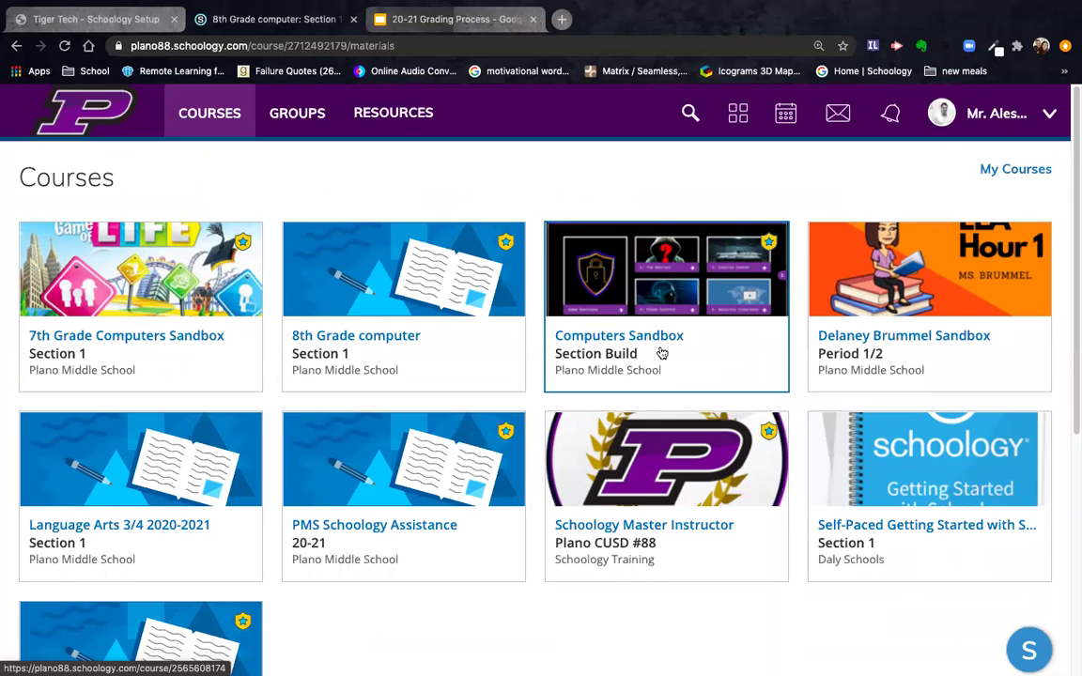
pyautogui.scroll(-2, 661, 353)
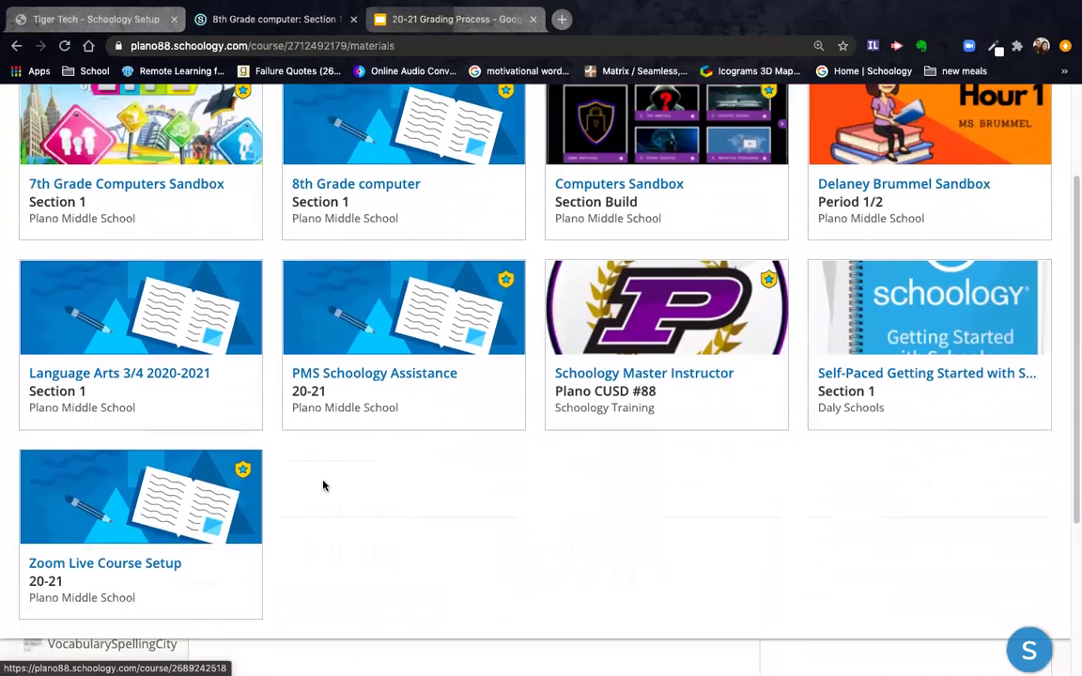
pyautogui.click(142, 518)
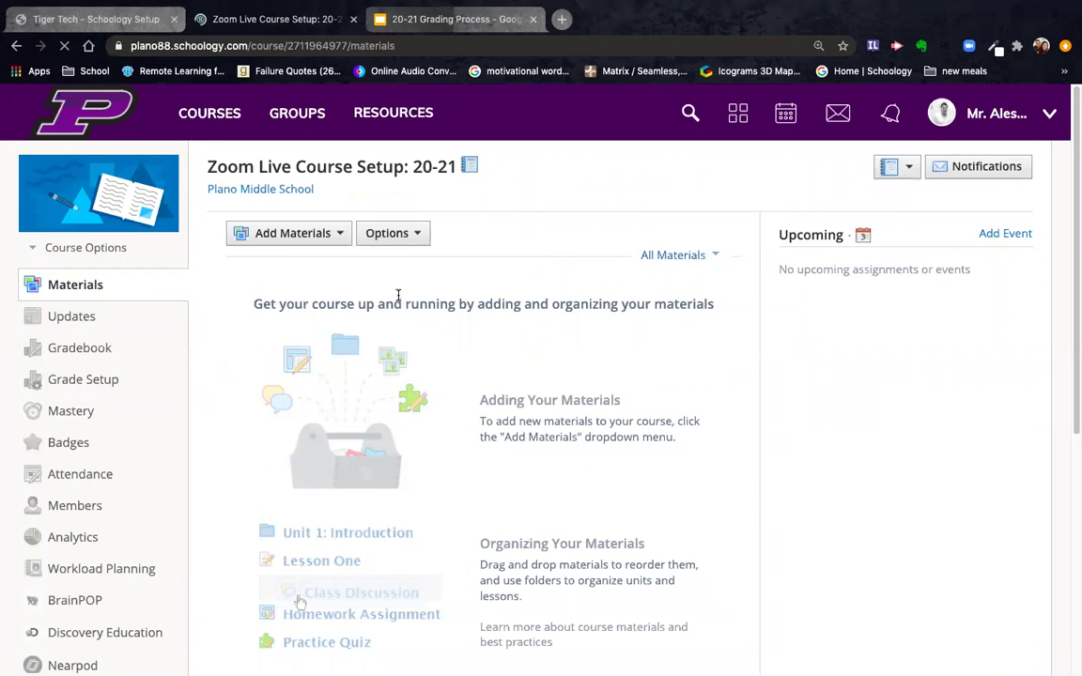
# Switch to the 20-21 Grading Process presentation in Google Slides and present it from "The Process" slide
pyautogui.click(396, 21)
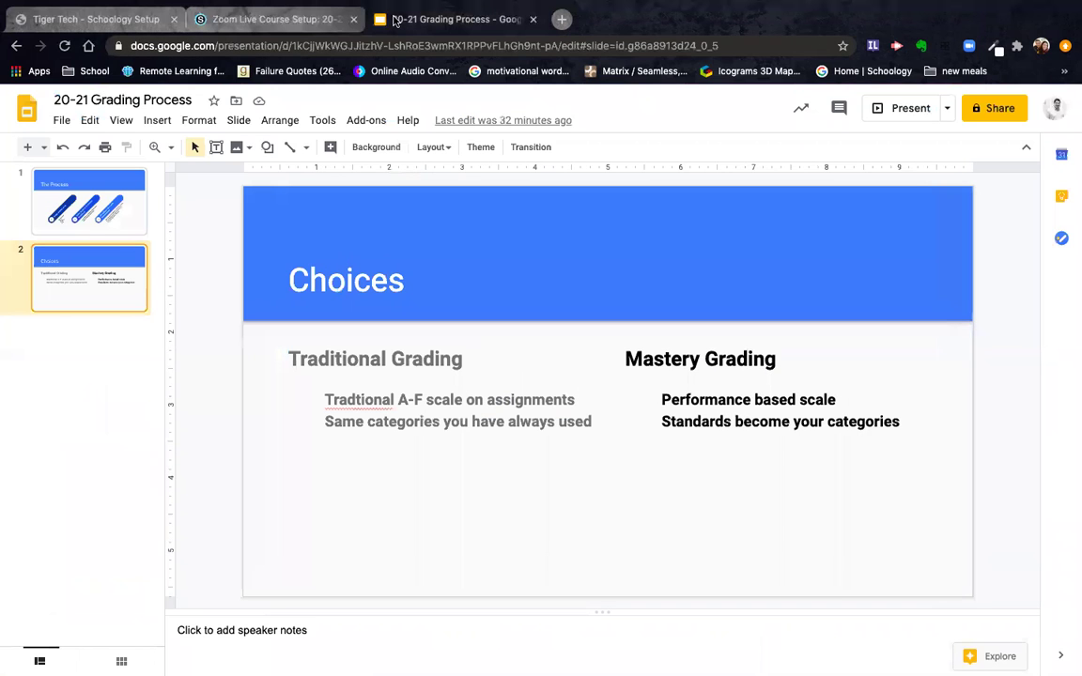
pyautogui.click(125, 192)
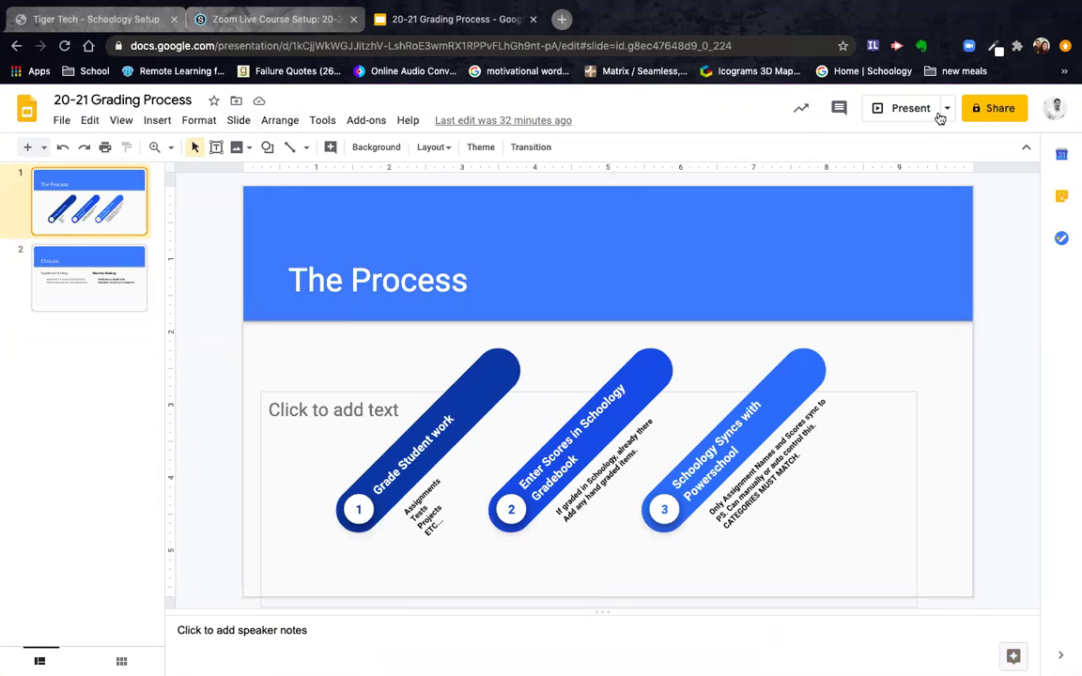
pyautogui.click(911, 111)
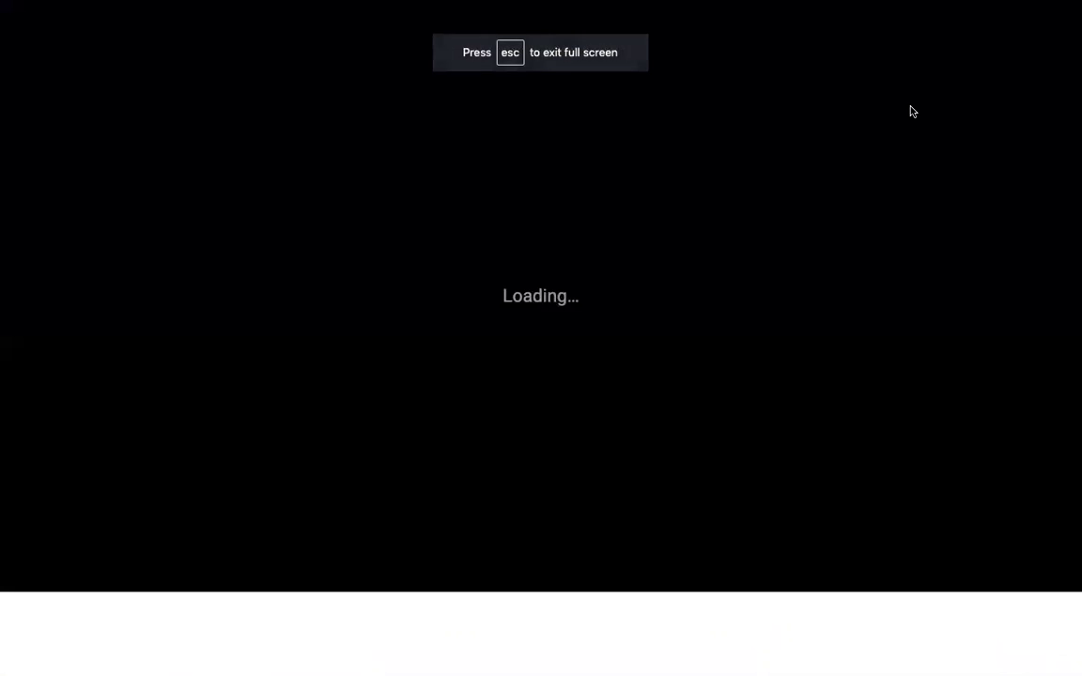
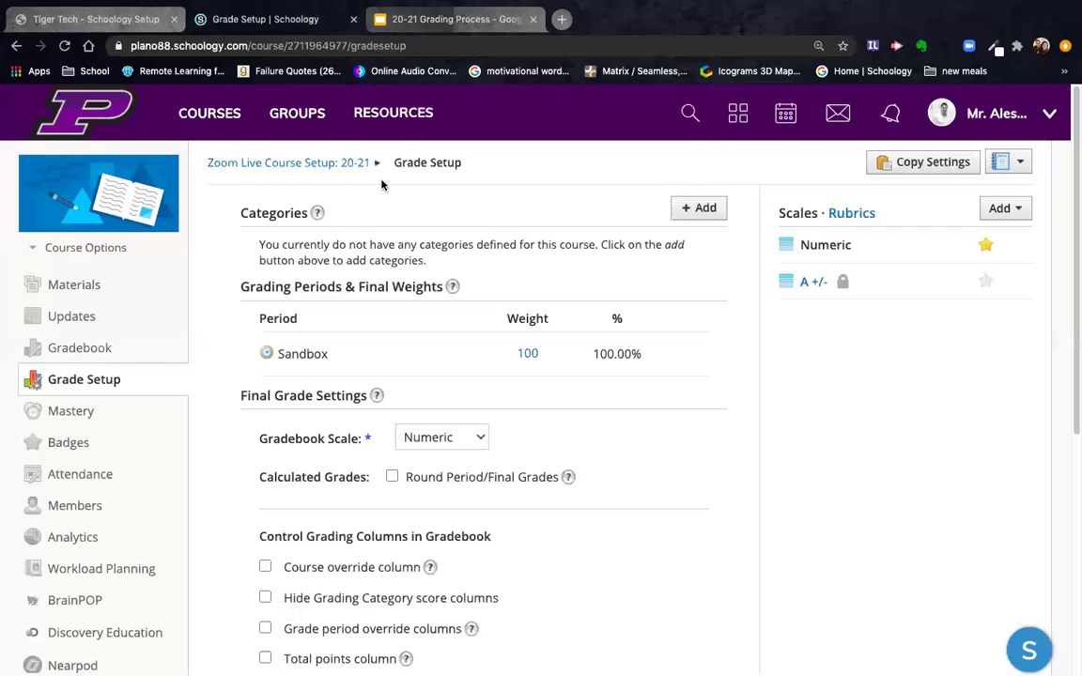
# Add a grading category named Summative, calculated by Percent
pyautogui.click(703, 211)
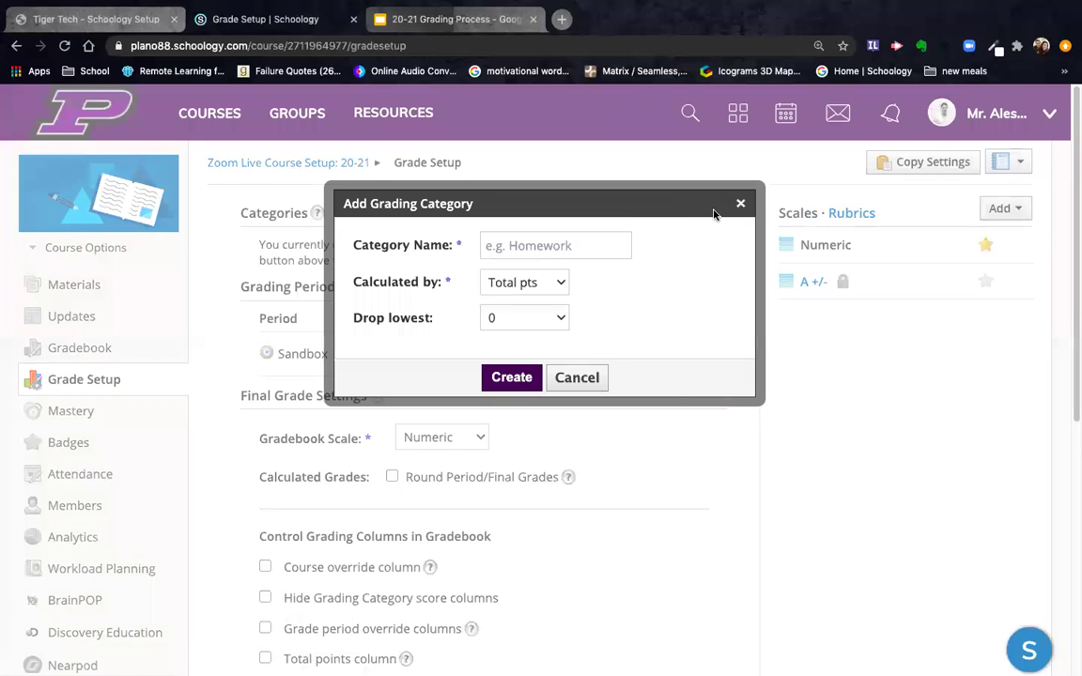
pyautogui.click(522, 247)
pyautogui.write('Summative')
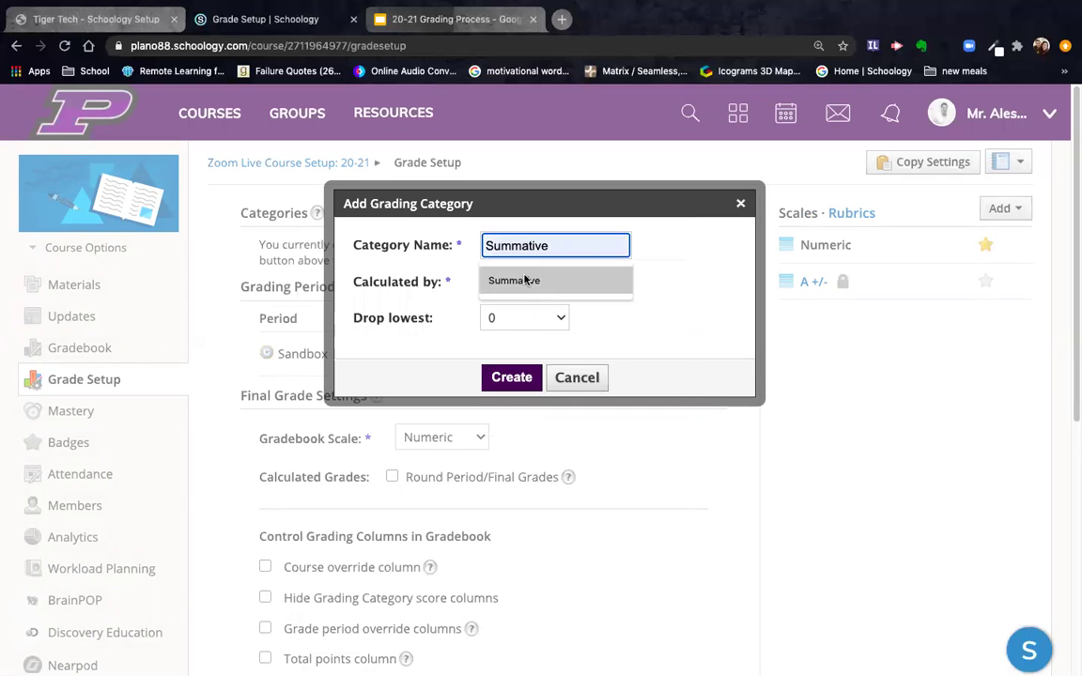
pyautogui.click(527, 280)
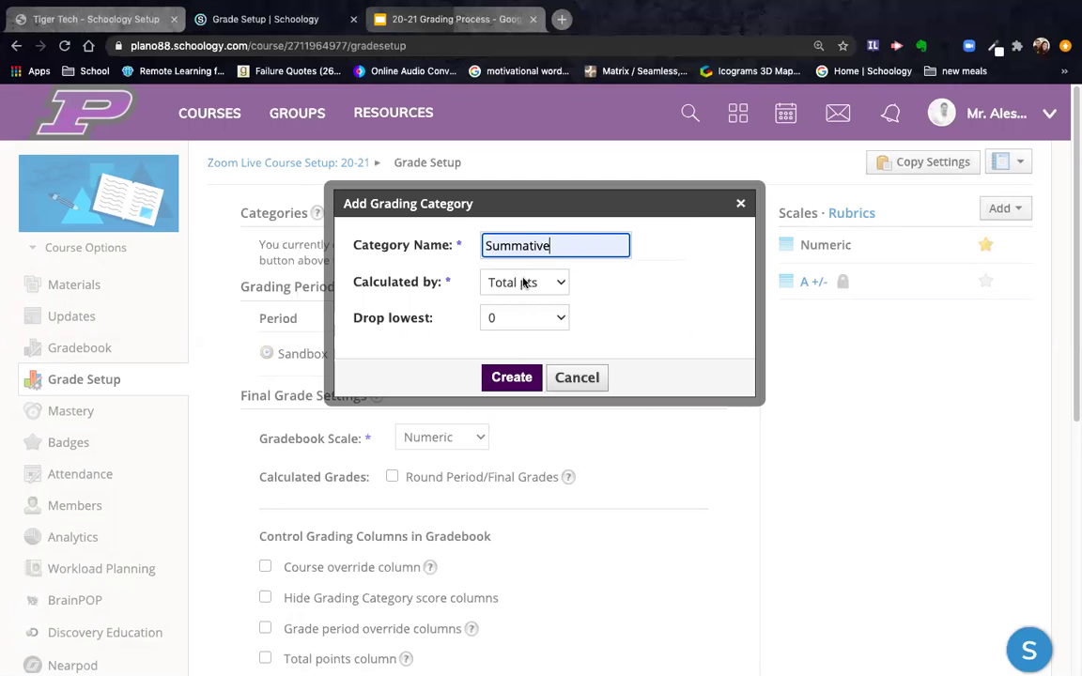
pyautogui.click(537, 284)
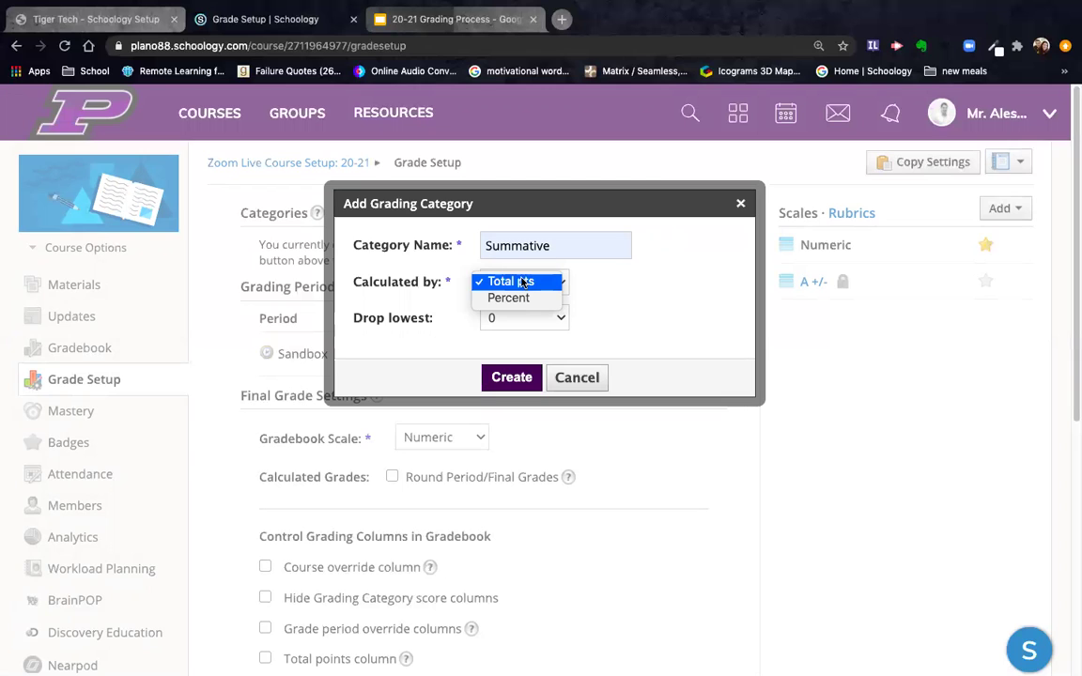
pyautogui.click(508, 298)
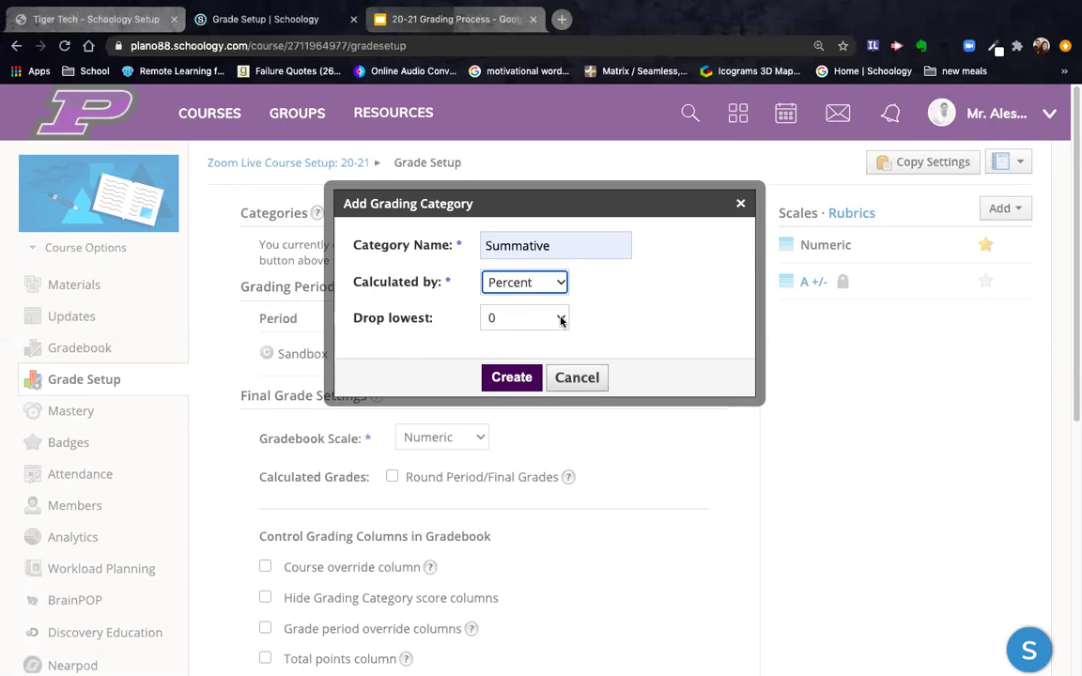
pyautogui.click(508, 377)
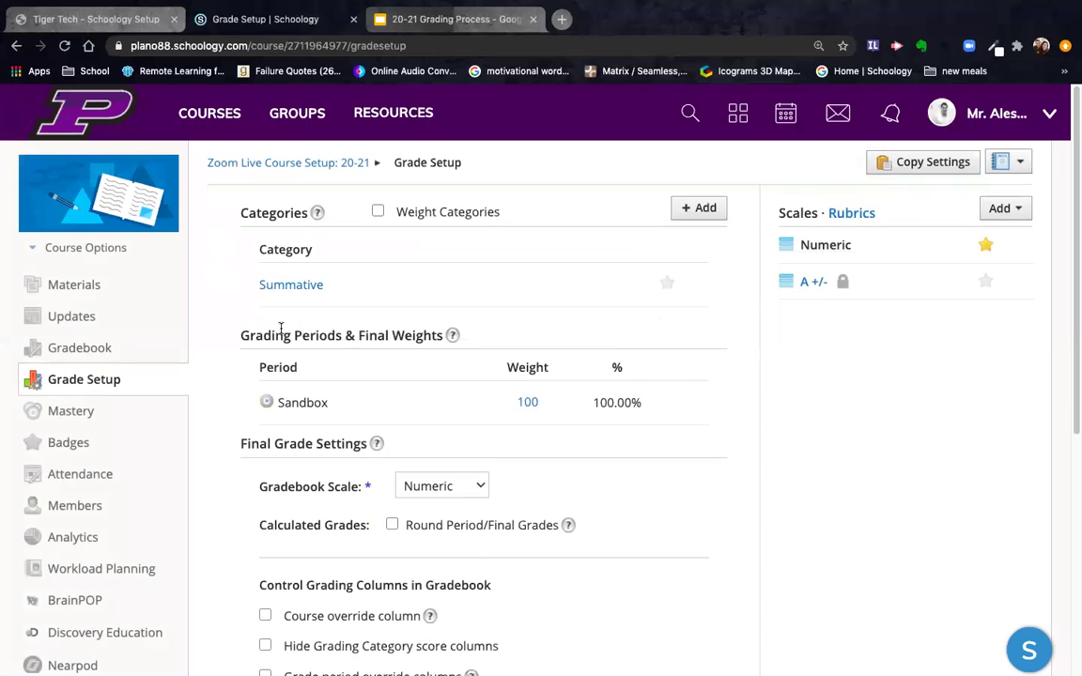
# Add a grading category named Formative, calculated by Percent
pyautogui.click(691, 208)
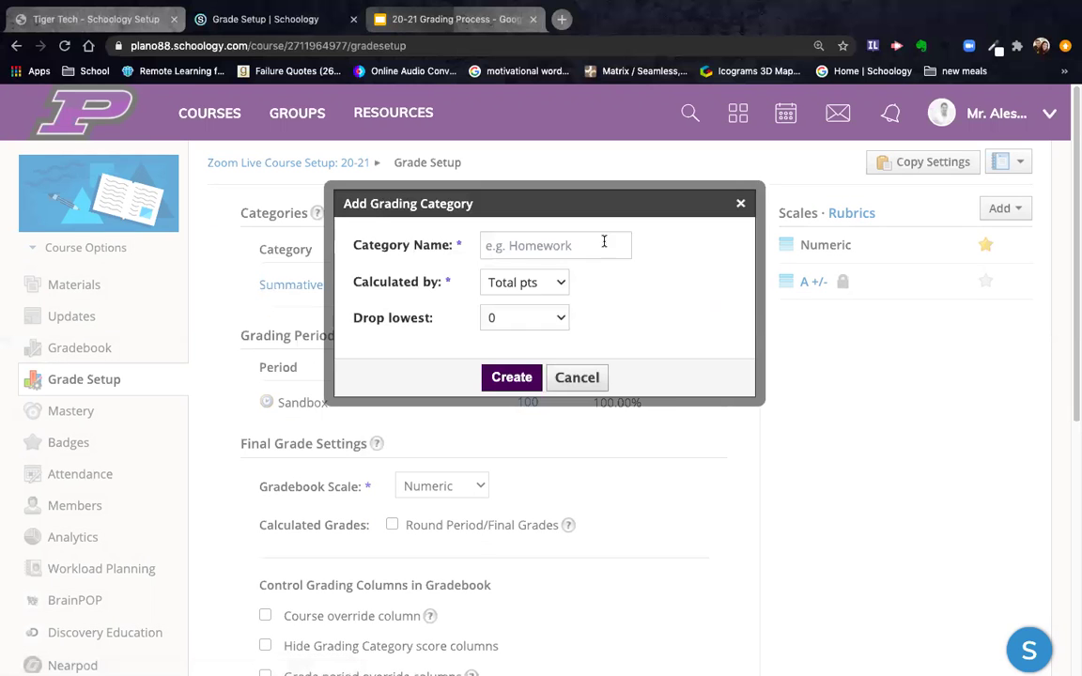
pyautogui.click(559, 245)
pyautogui.write('FA')
pyautogui.press('BackSpace')
pyautogui.write('or')
pyautogui.click(517, 280)
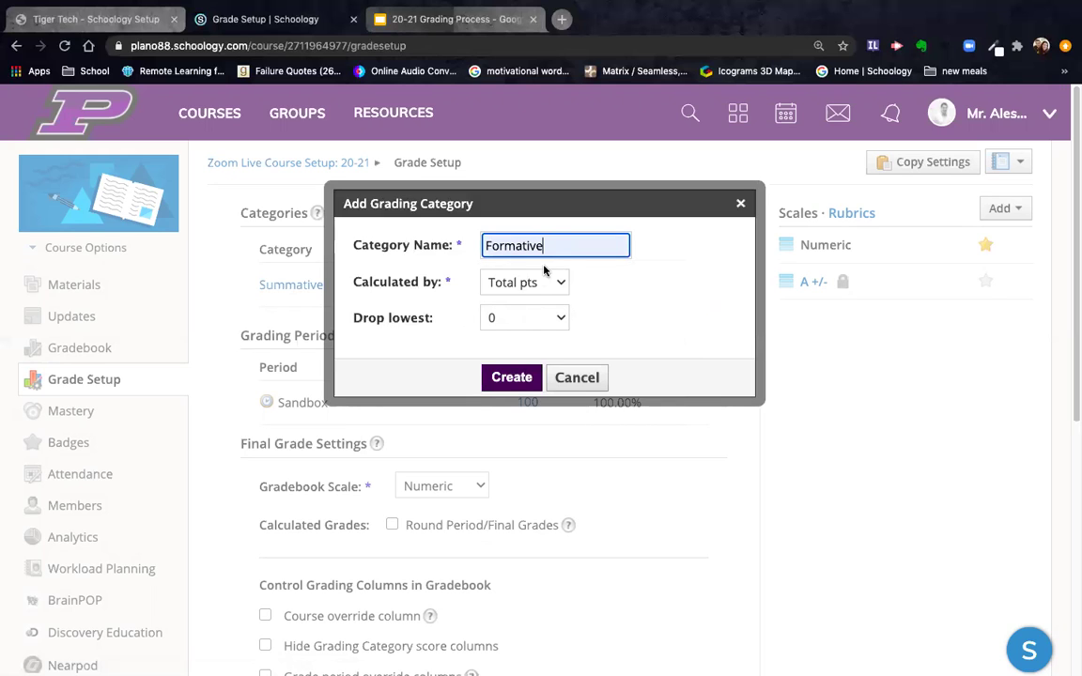
pyautogui.click(538, 285)
pyautogui.click(513, 298)
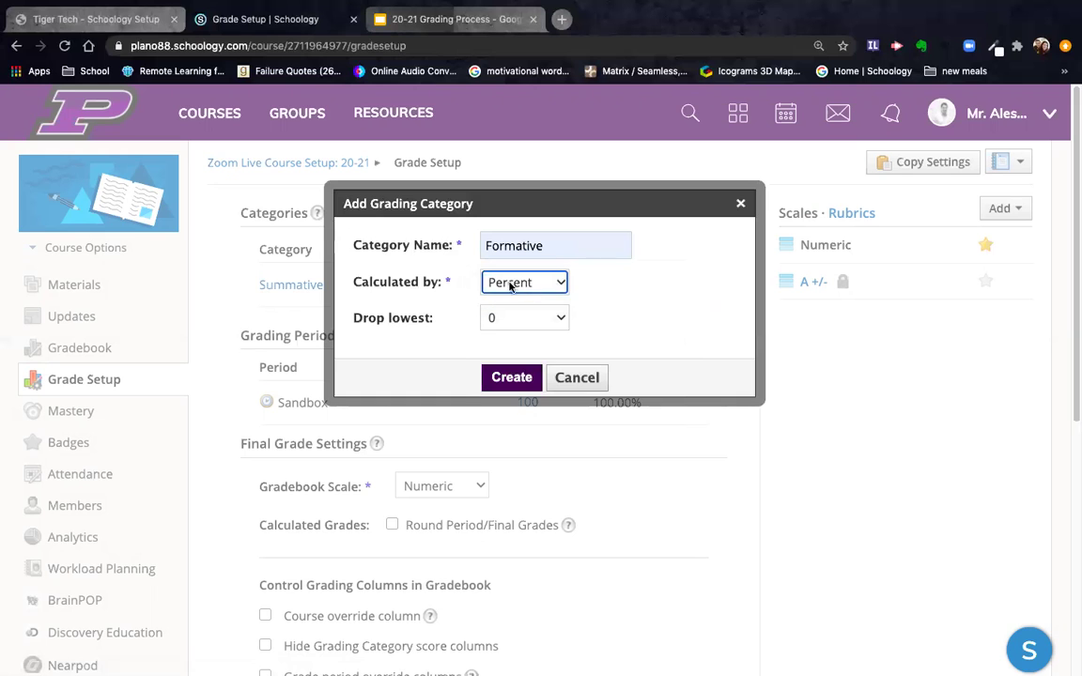
pyautogui.click(511, 378)
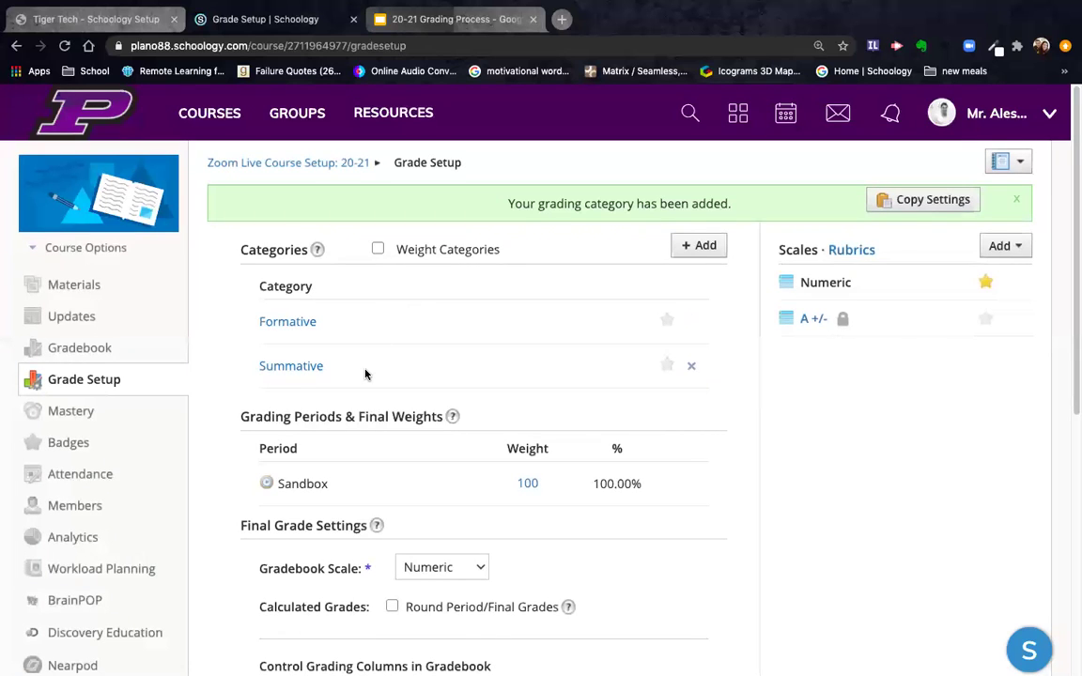
# Turn on category weighting and set the Summative weight to 80 and the Formative weight to 20
pyautogui.click(378, 249)
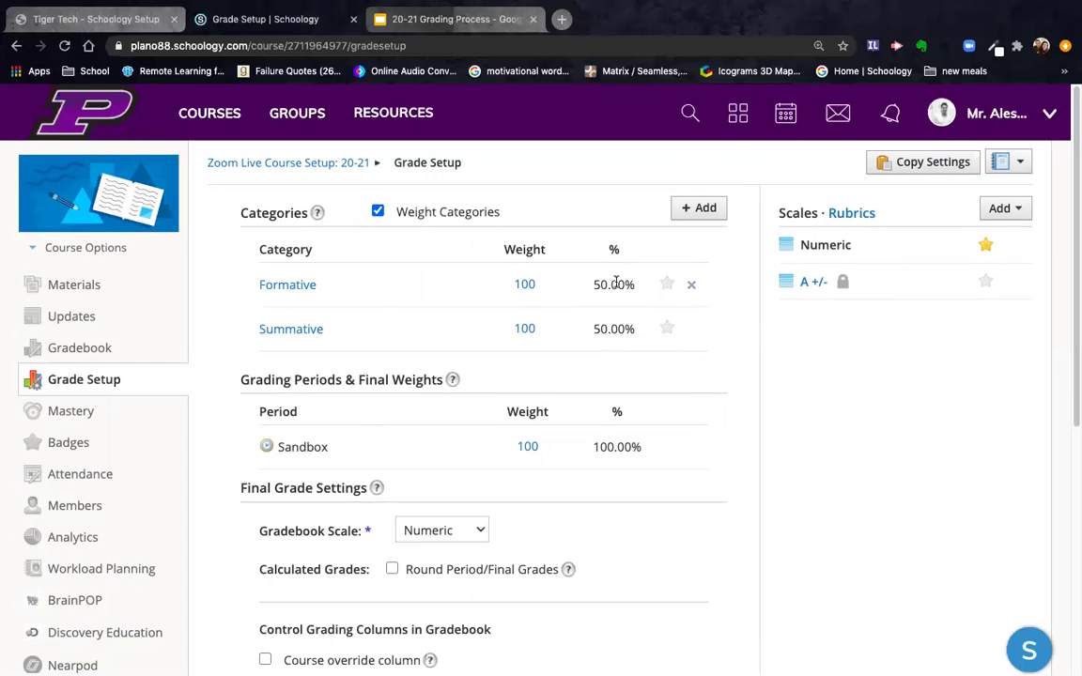
pyautogui.click(525, 283)
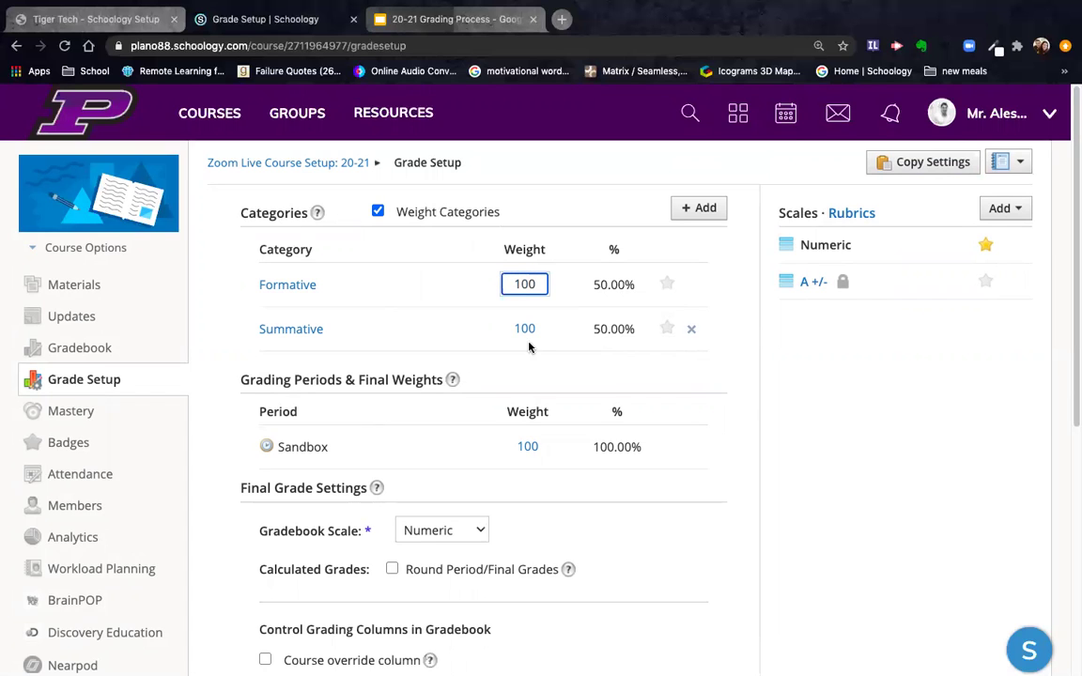
pyautogui.click(525, 329)
pyautogui.write('80')
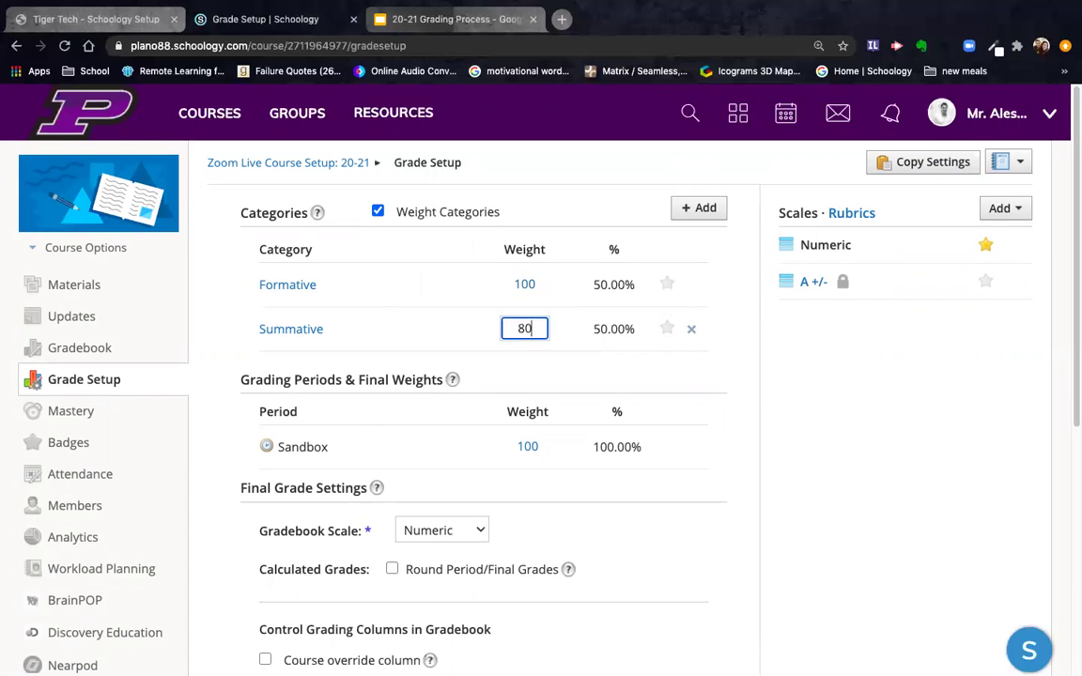
pyautogui.click(523, 284)
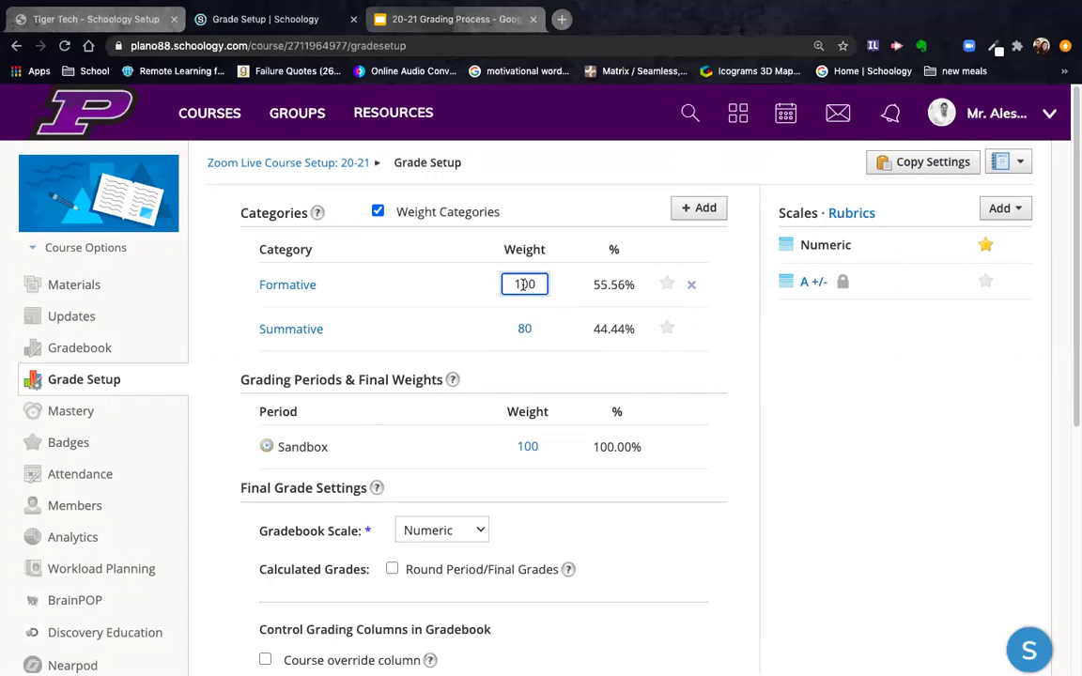
pyautogui.write('20')
pyautogui.click(555, 279)
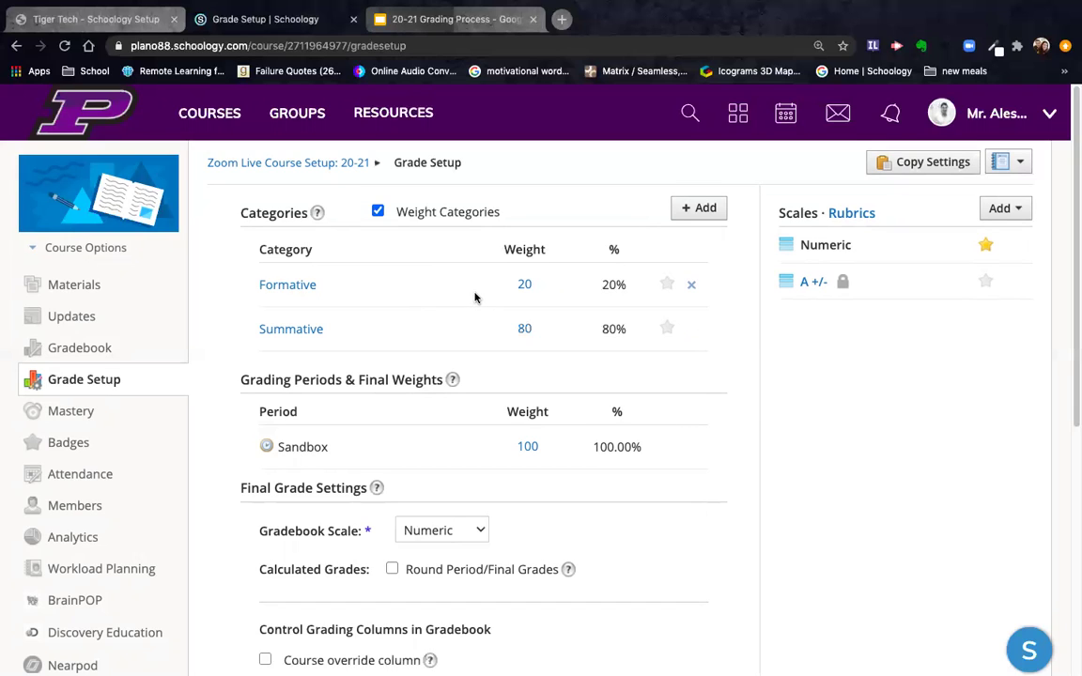
# Review the Calculated by options offered for a new grading category, without creating one
pyautogui.click(685, 207)
pyautogui.click(563, 282)
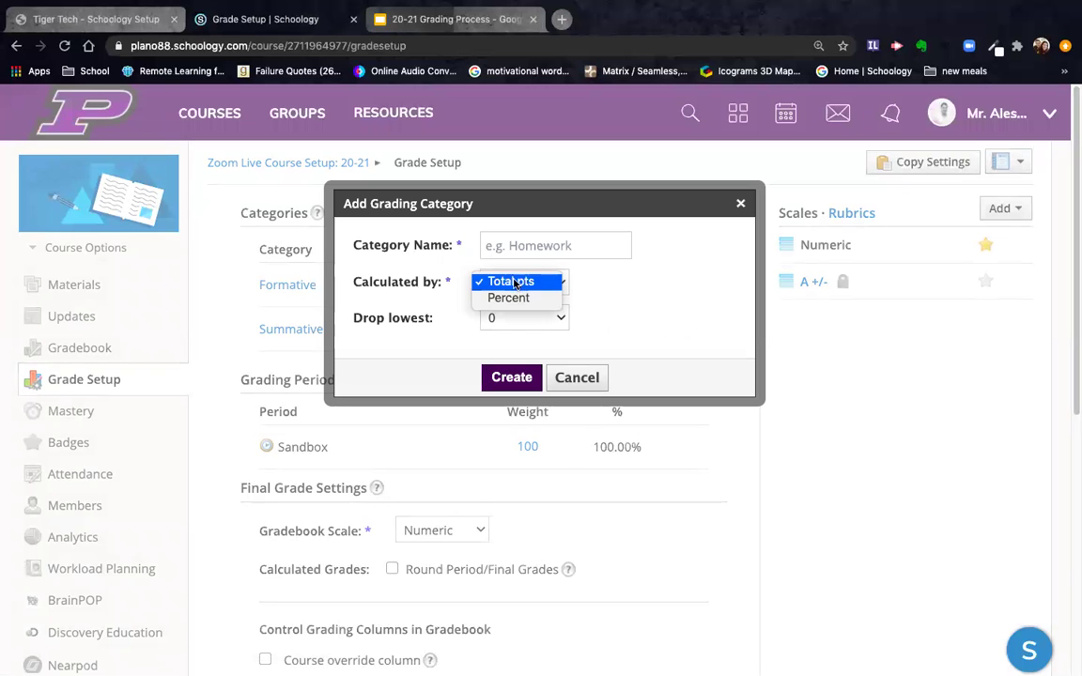
pyautogui.click(664, 280)
pyautogui.click(577, 377)
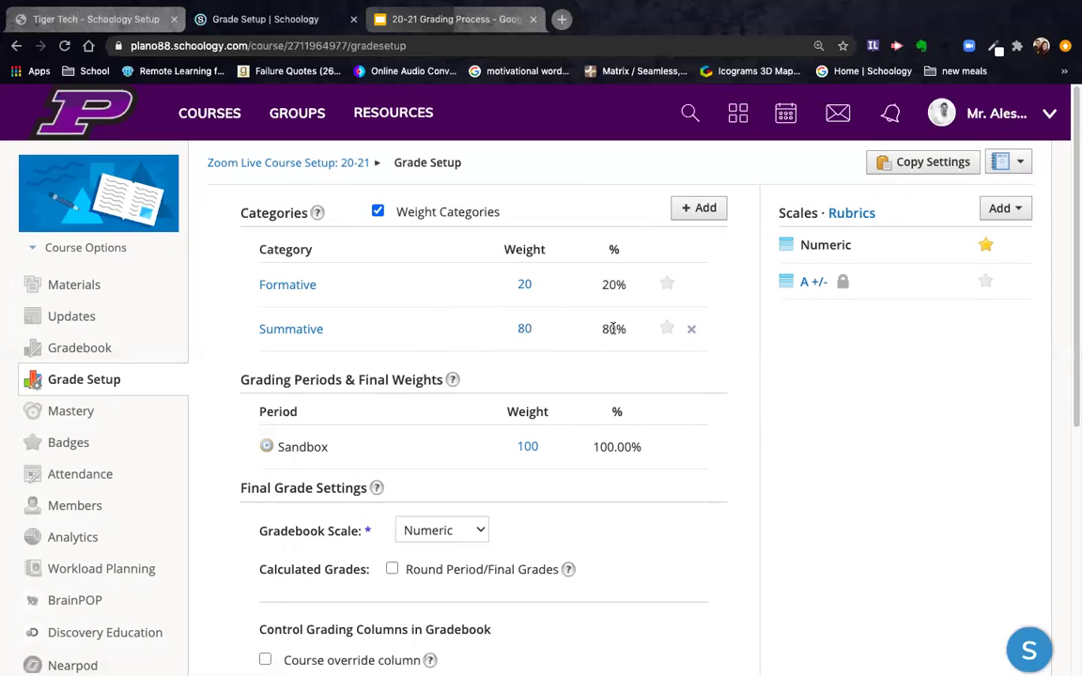
pyautogui.click(699, 215)
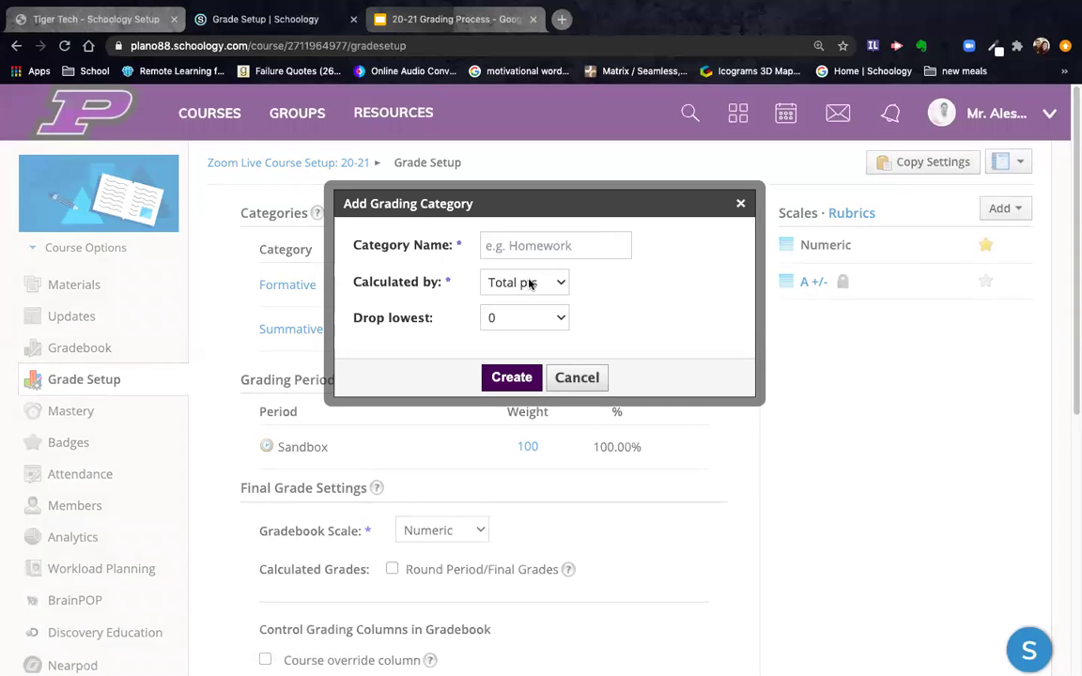
pyautogui.click(577, 378)
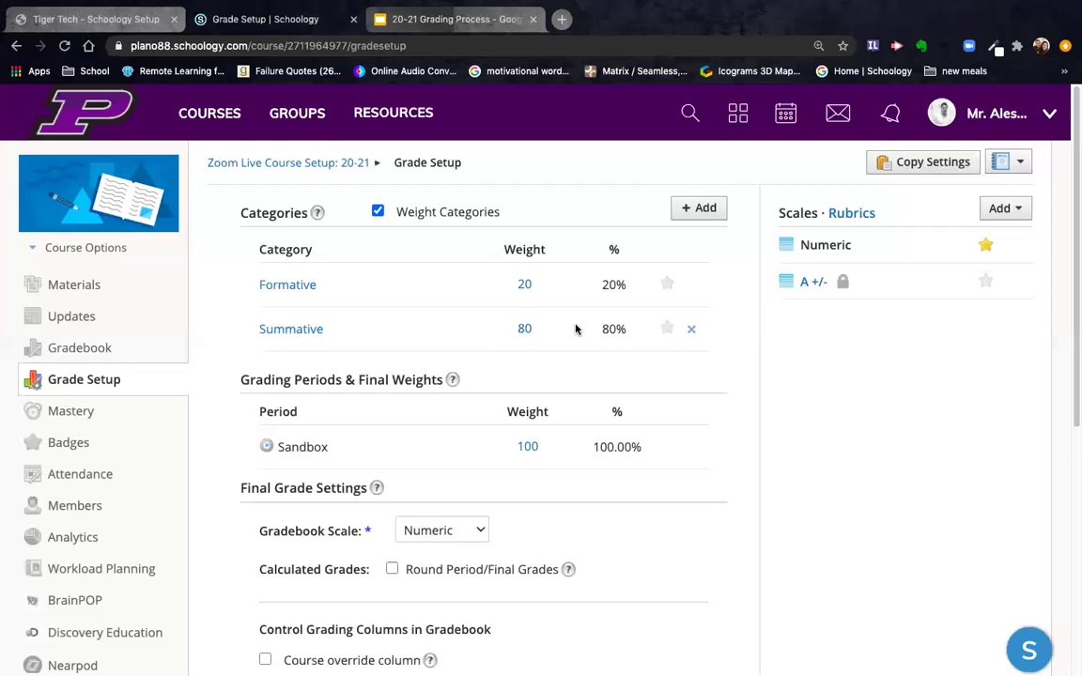
pyautogui.click(692, 211)
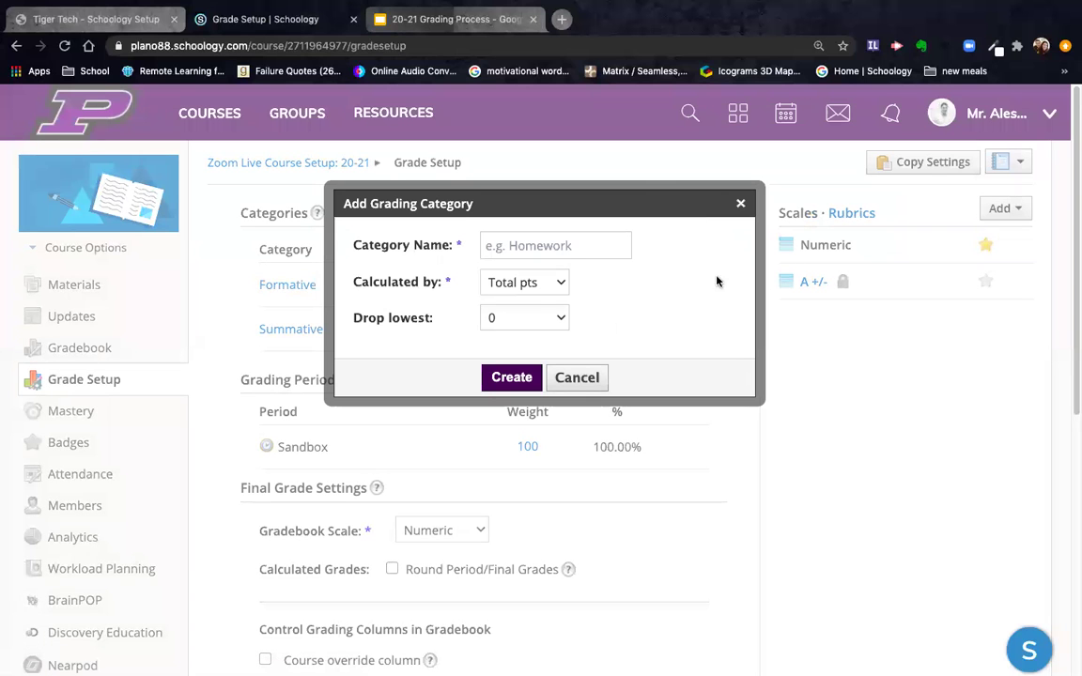
pyautogui.click(560, 289)
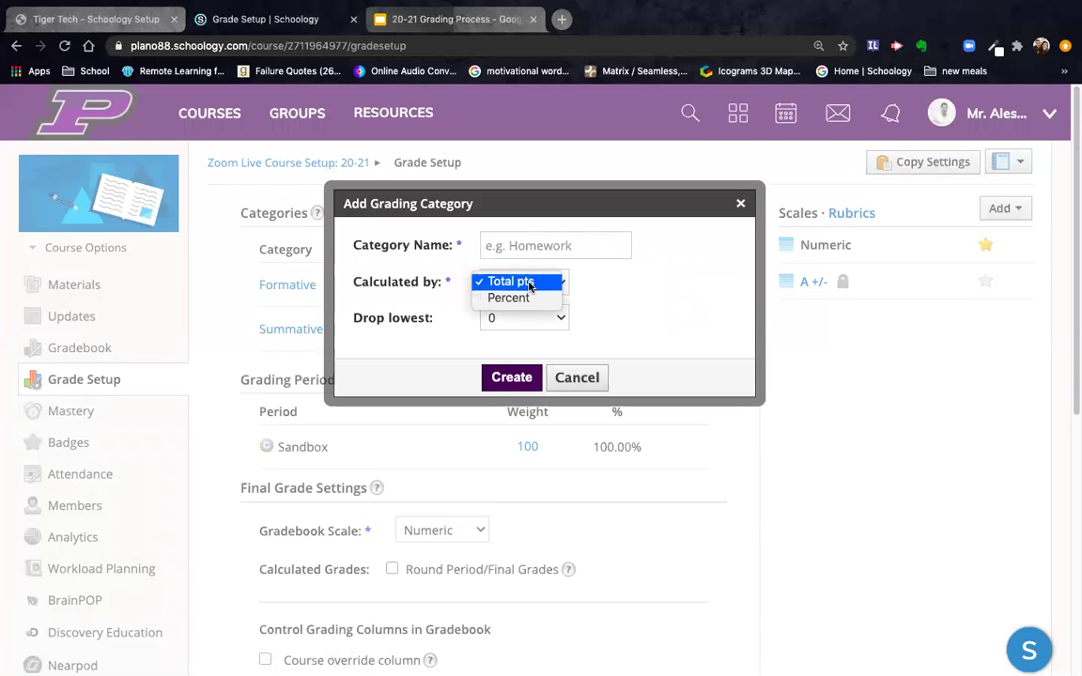
pyautogui.click(556, 350)
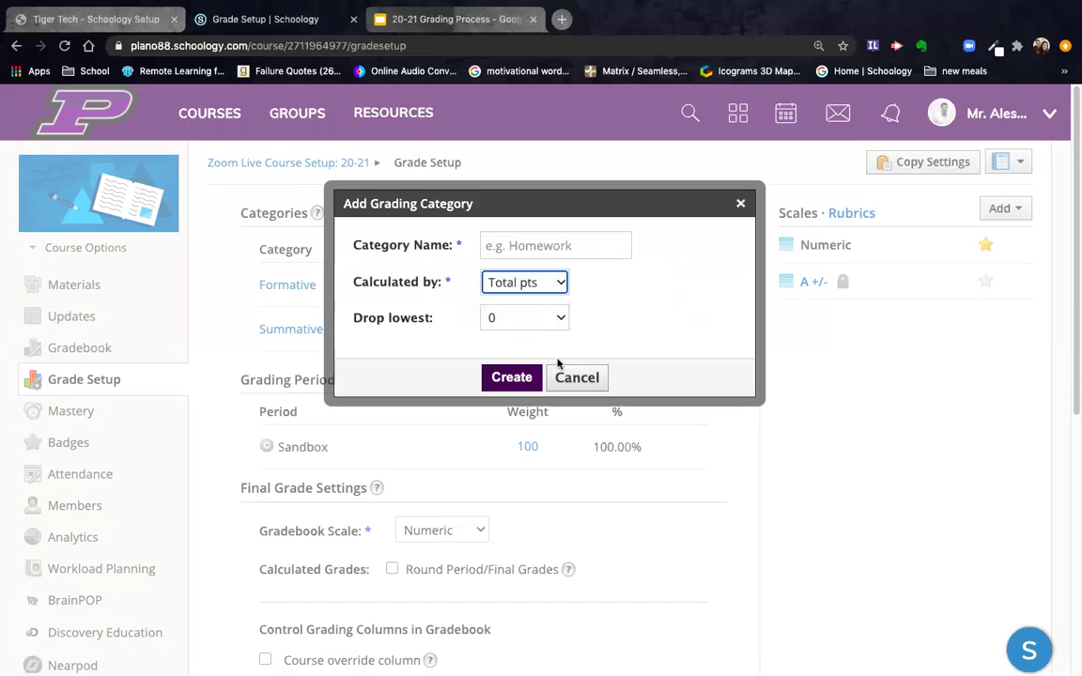
pyautogui.click(565, 377)
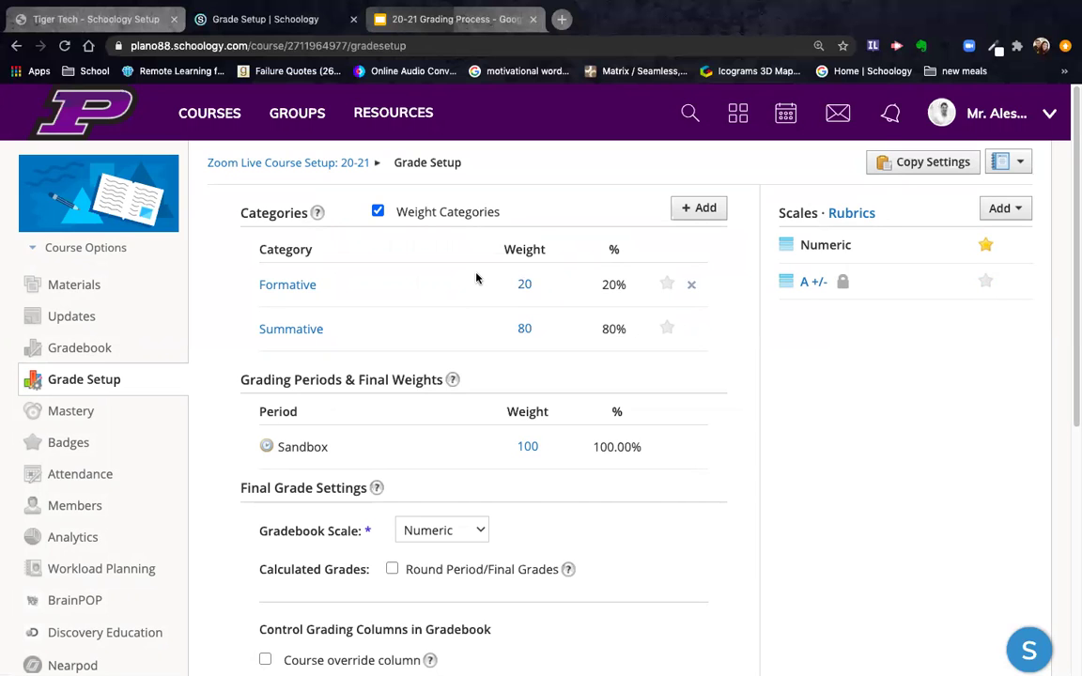
pyautogui.scroll(-1, 484, 280)
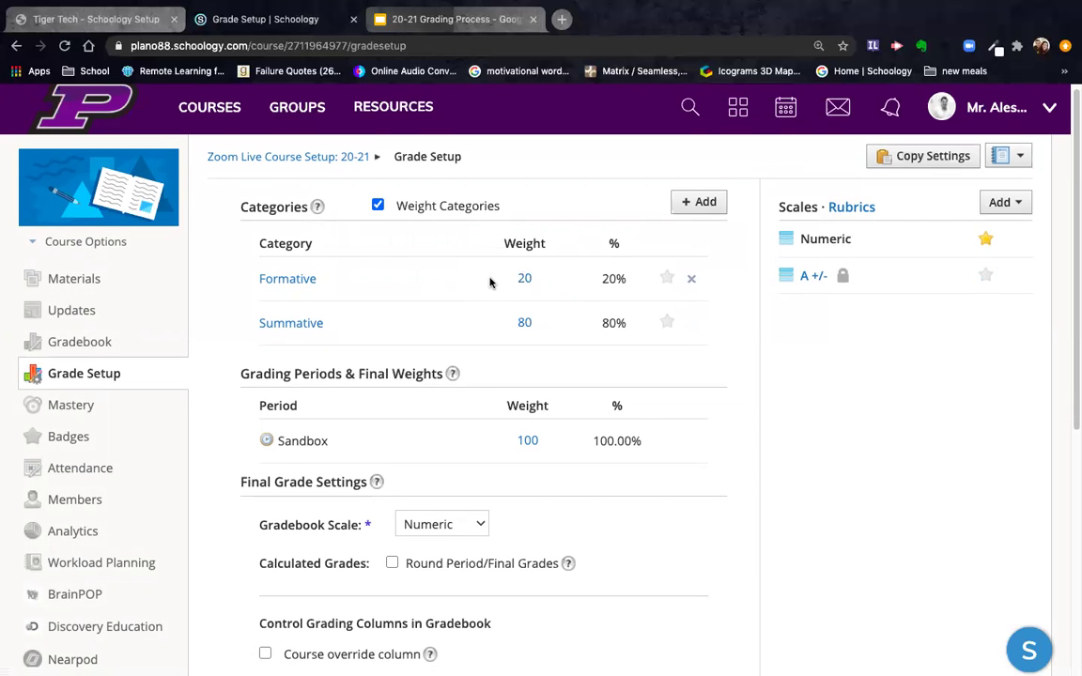
pyautogui.scroll(-3, 489, 280)
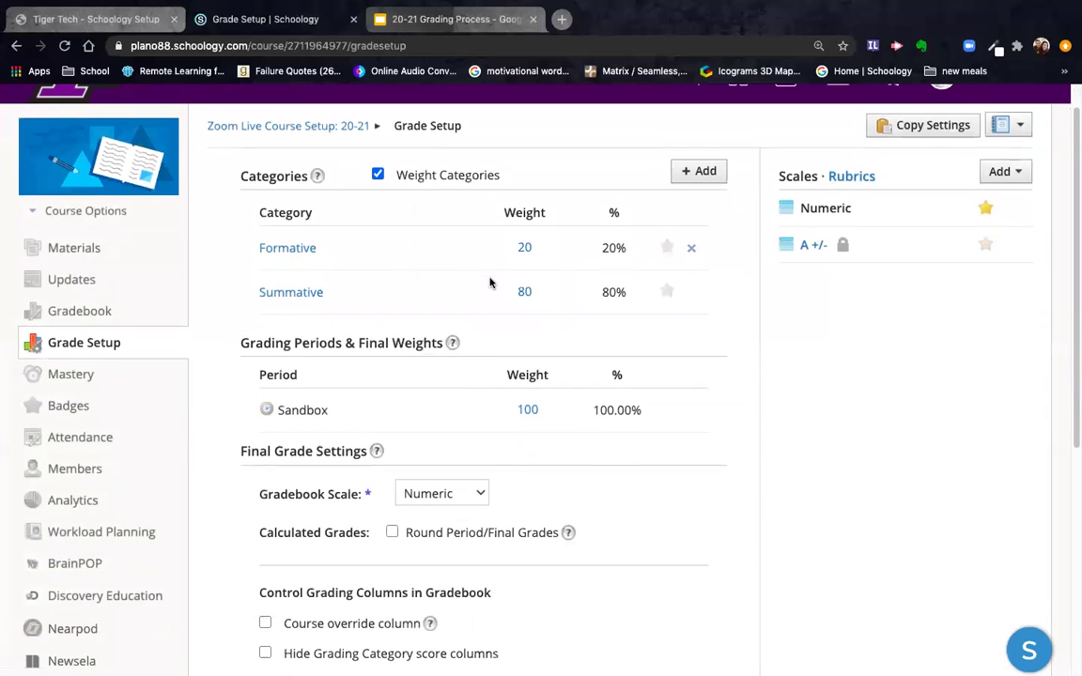
pyautogui.scroll(-1, 471, 272)
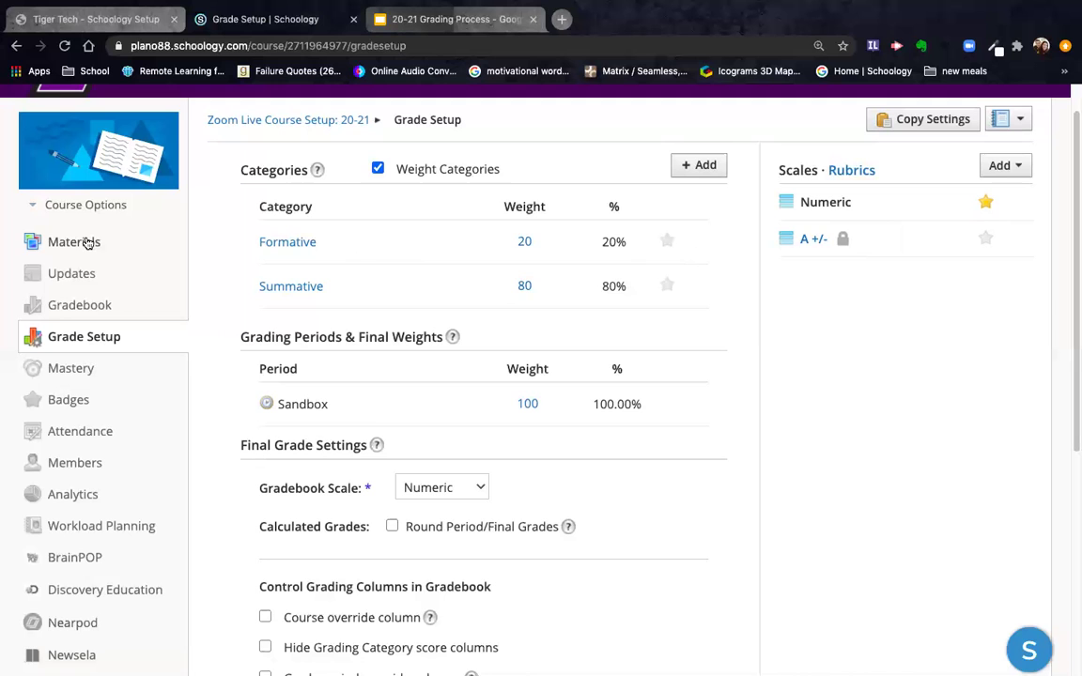
pyautogui.scroll(1, 240, 155)
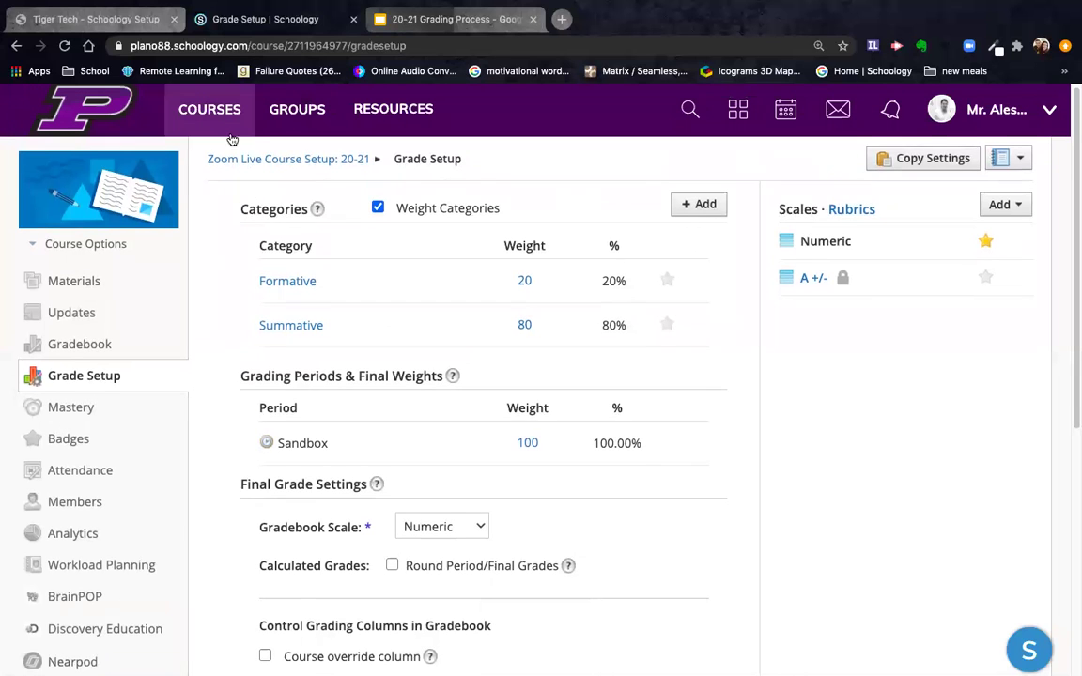
pyautogui.click(221, 113)
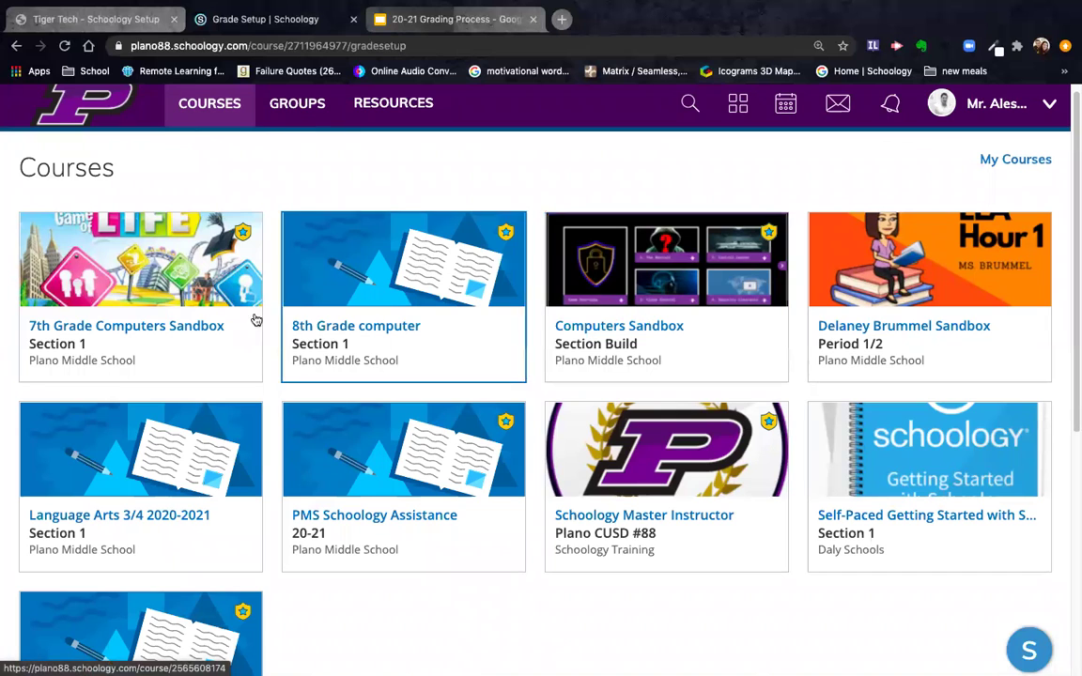
pyautogui.click(587, 321)
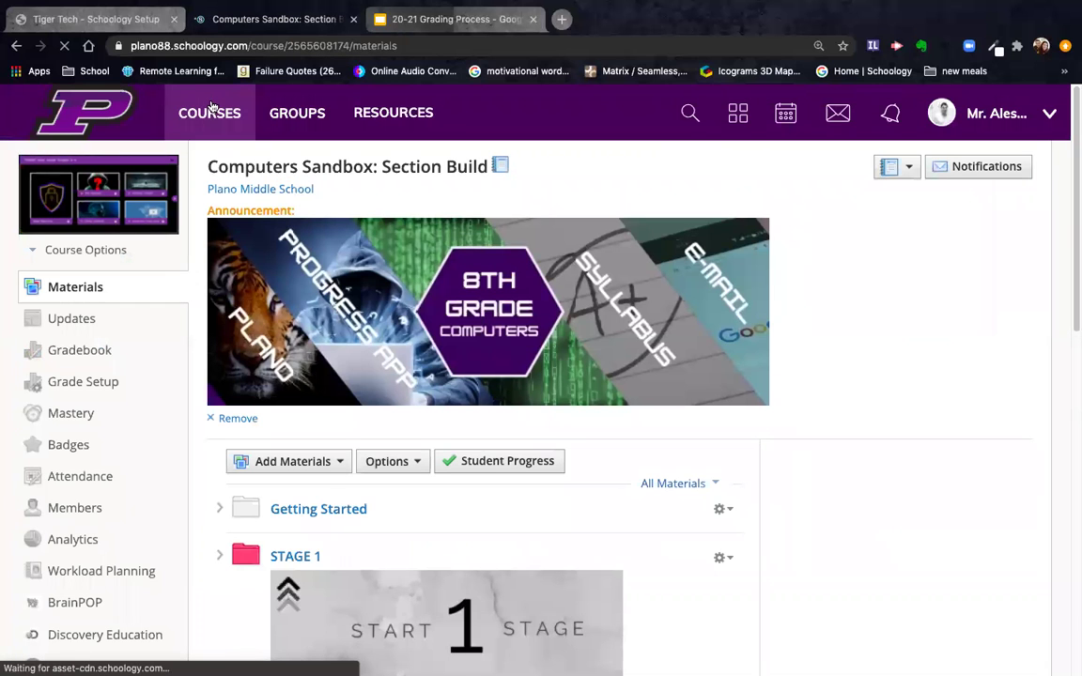
pyautogui.click(215, 112)
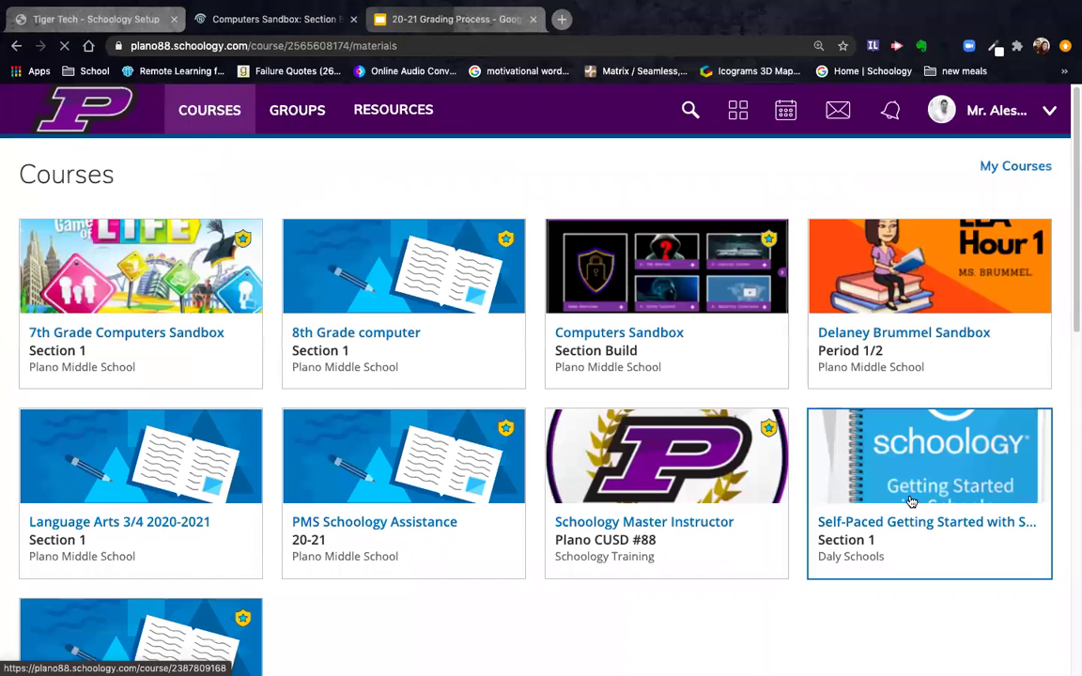
pyautogui.click(913, 501)
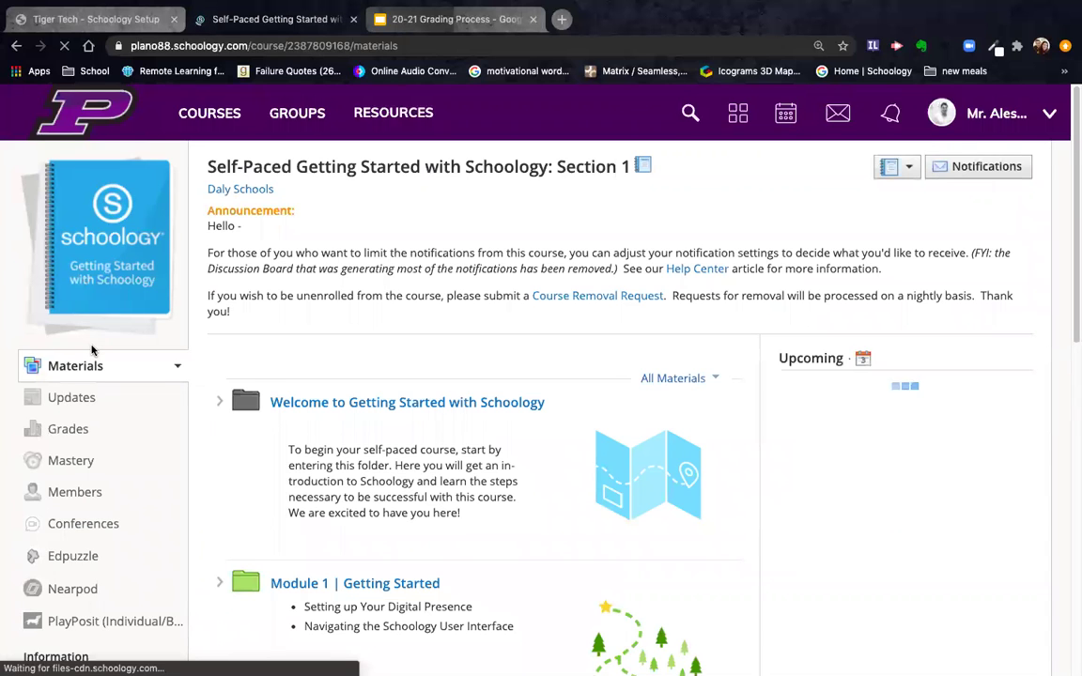
pyautogui.scroll(-1, 84, 376)
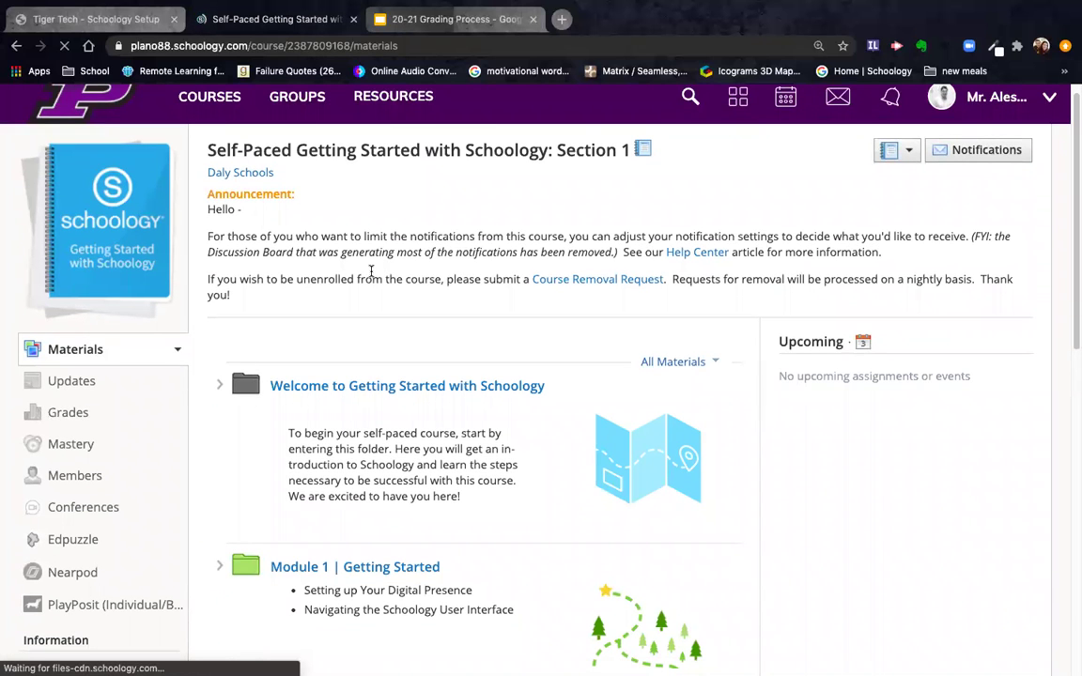
# Open the gradebook of the PMS Schoology Assistance course and view the members' overall and Sandbox grades
pyautogui.click(230, 100)
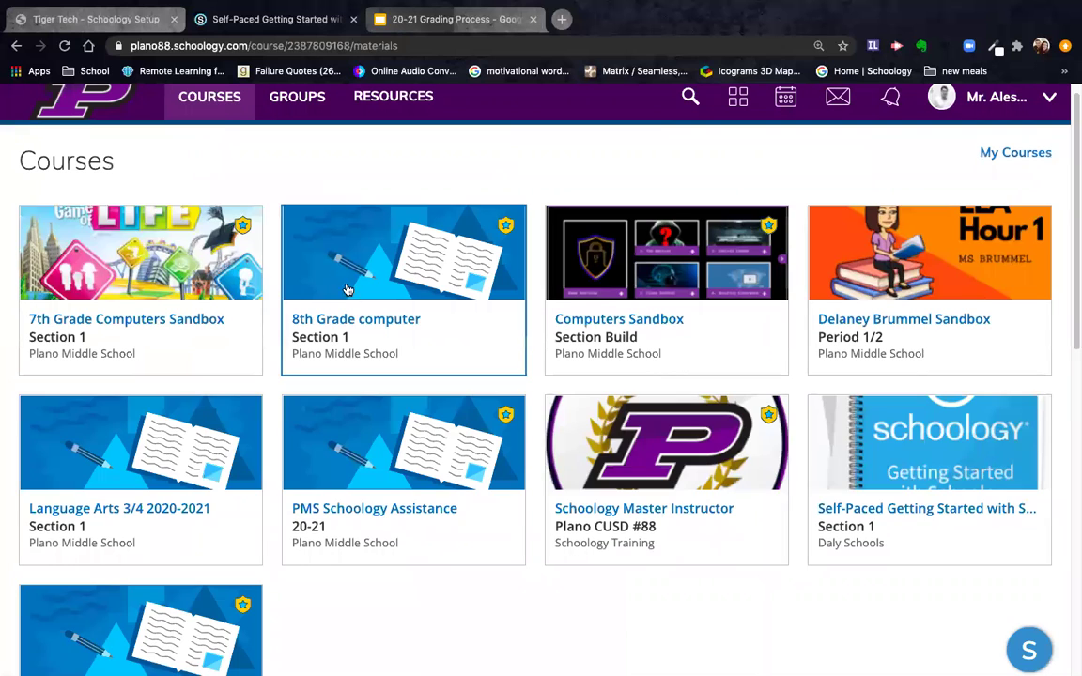
pyautogui.scroll(-1, 554, 358)
pyautogui.scroll(-2, 554, 358)
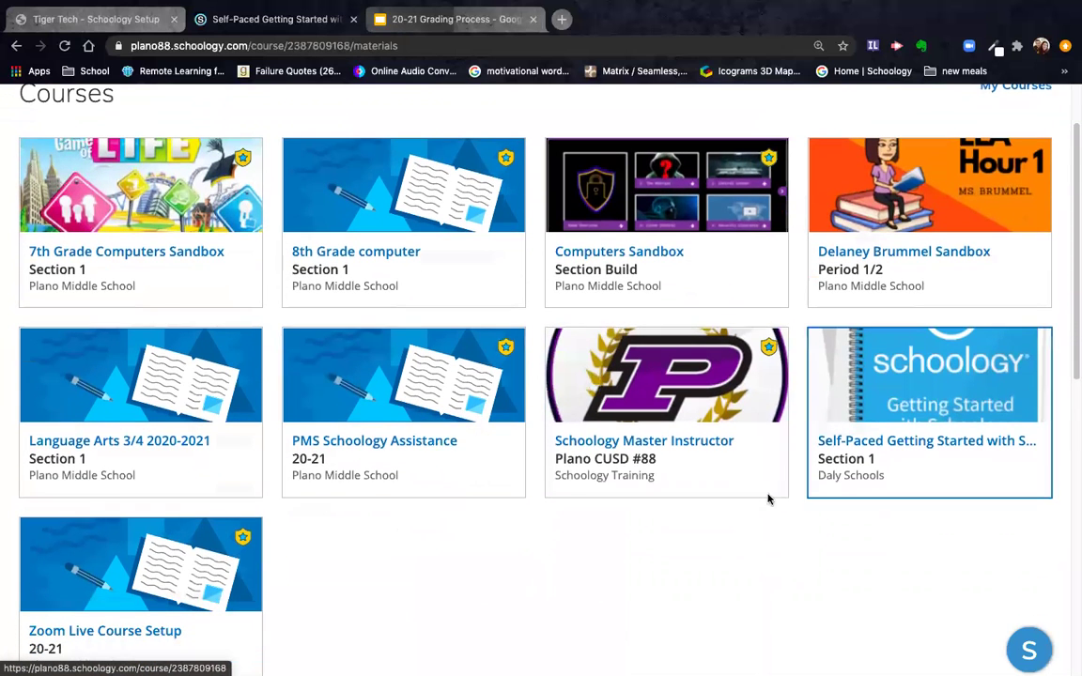
pyautogui.click(409, 414)
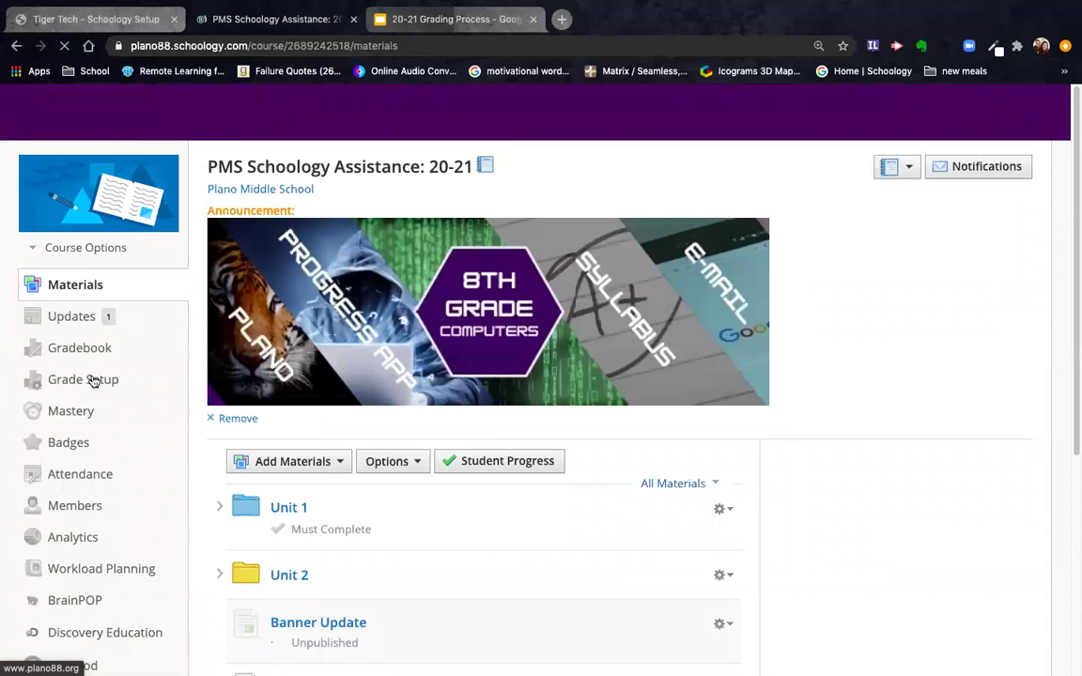
pyautogui.click(81, 348)
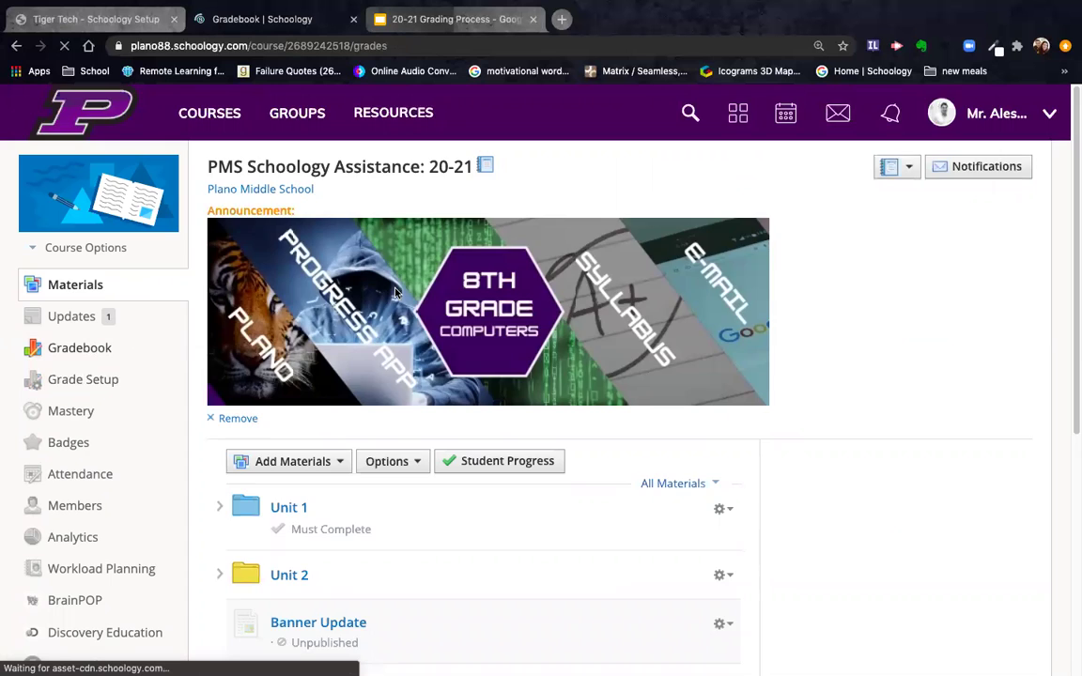
pyautogui.scroll(-1, 594, 350)
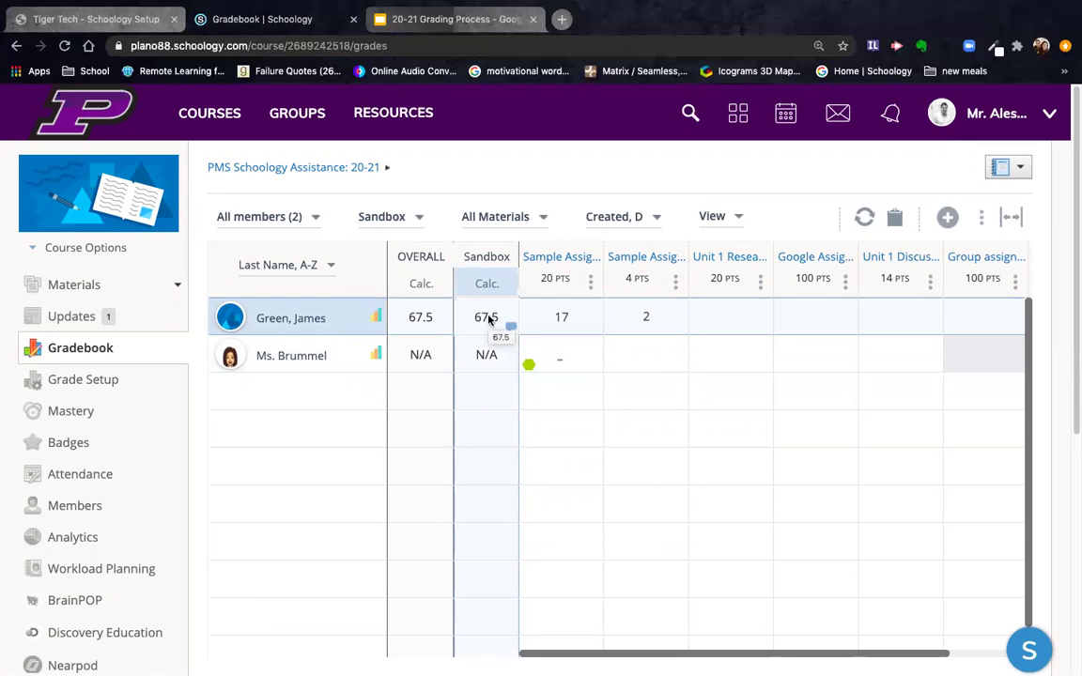
# View the course as the first listed member, examine their grades by Formative and Summative category, and return to the course
pyautogui.click(90, 250)
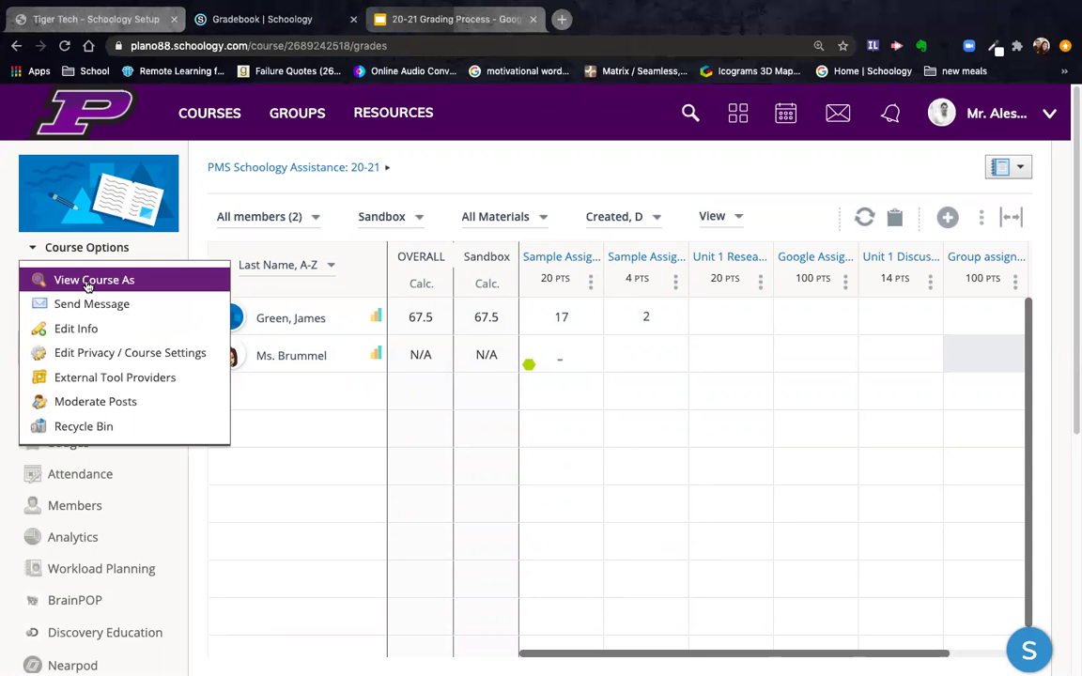
pyautogui.click(89, 284)
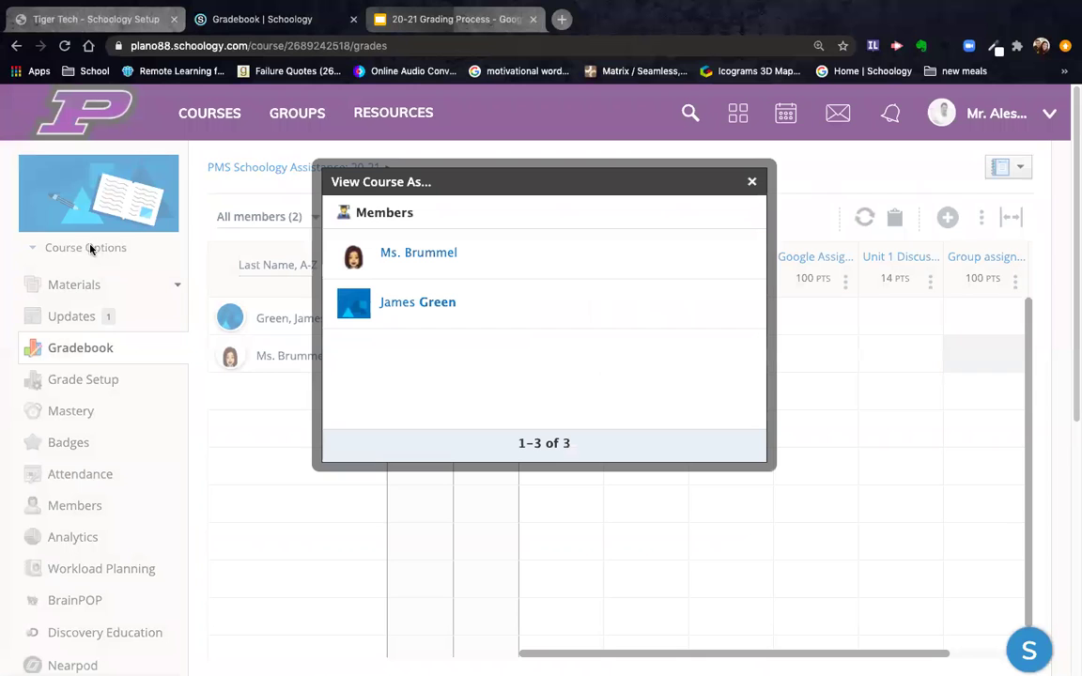
pyautogui.click(436, 263)
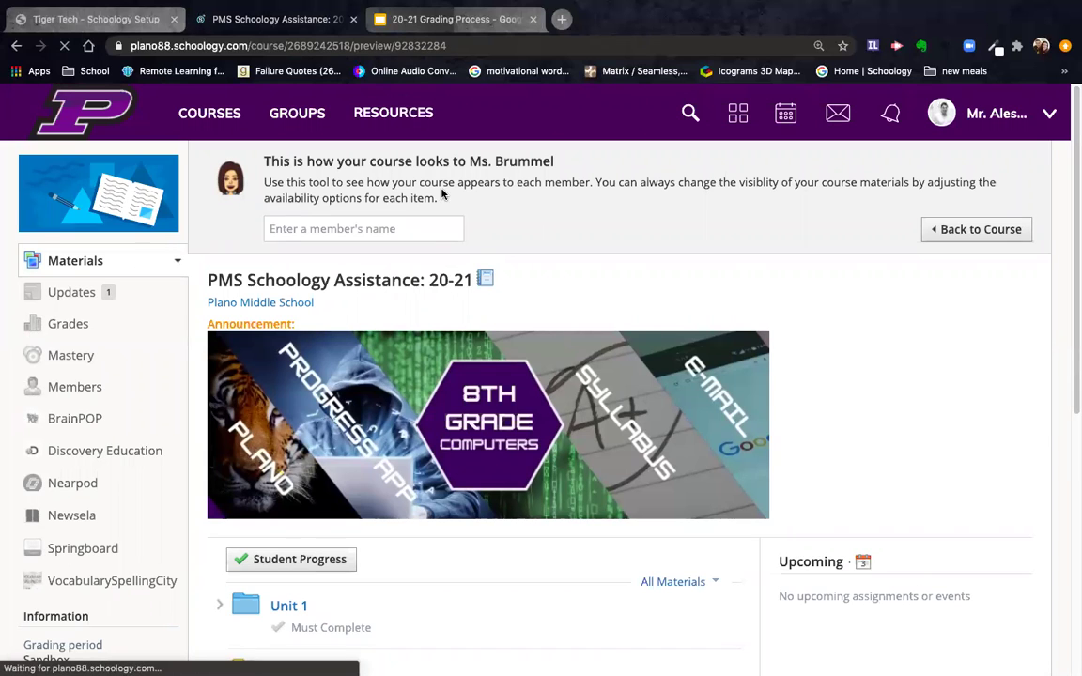
pyautogui.click(82, 328)
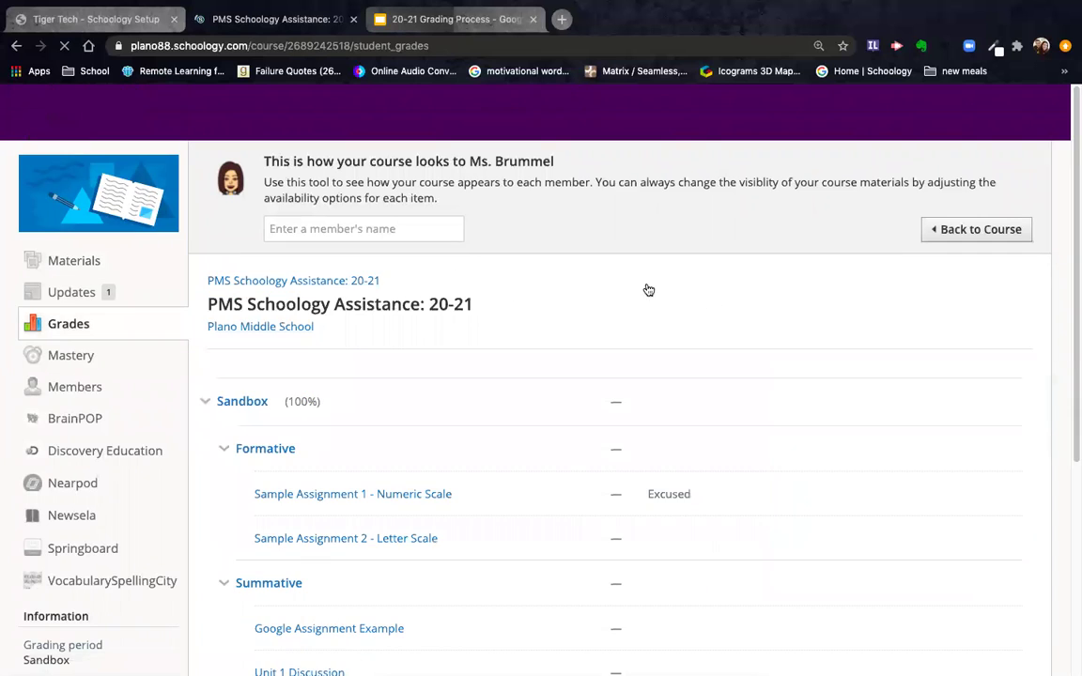
pyautogui.scroll(-5, 719, 315)
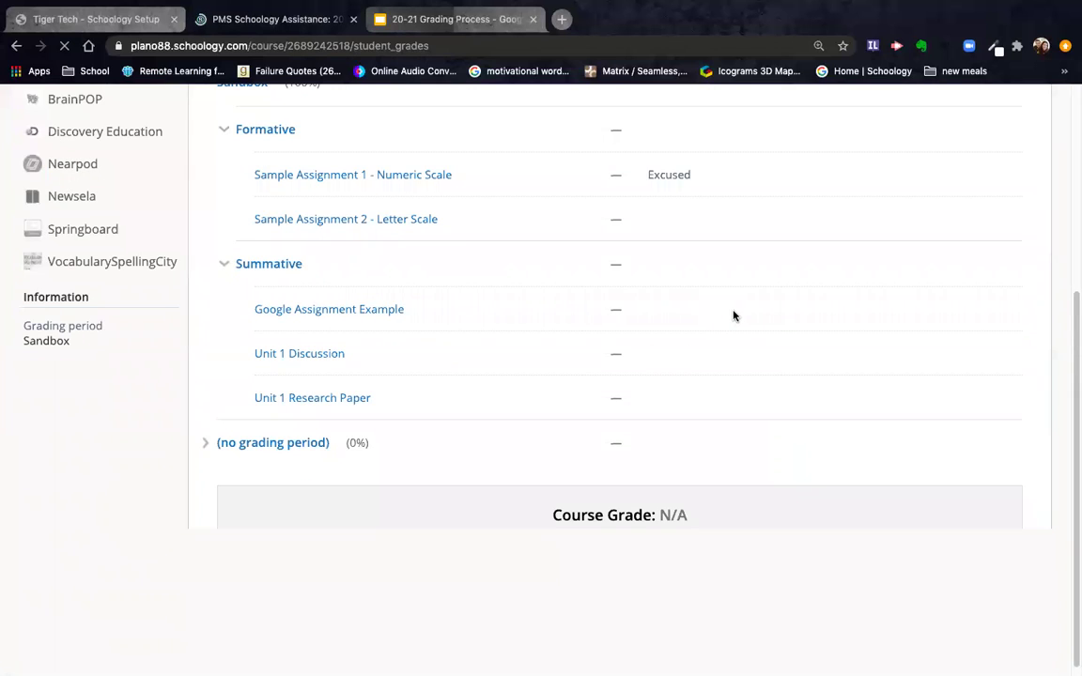
pyautogui.scroll(2, 947, 351)
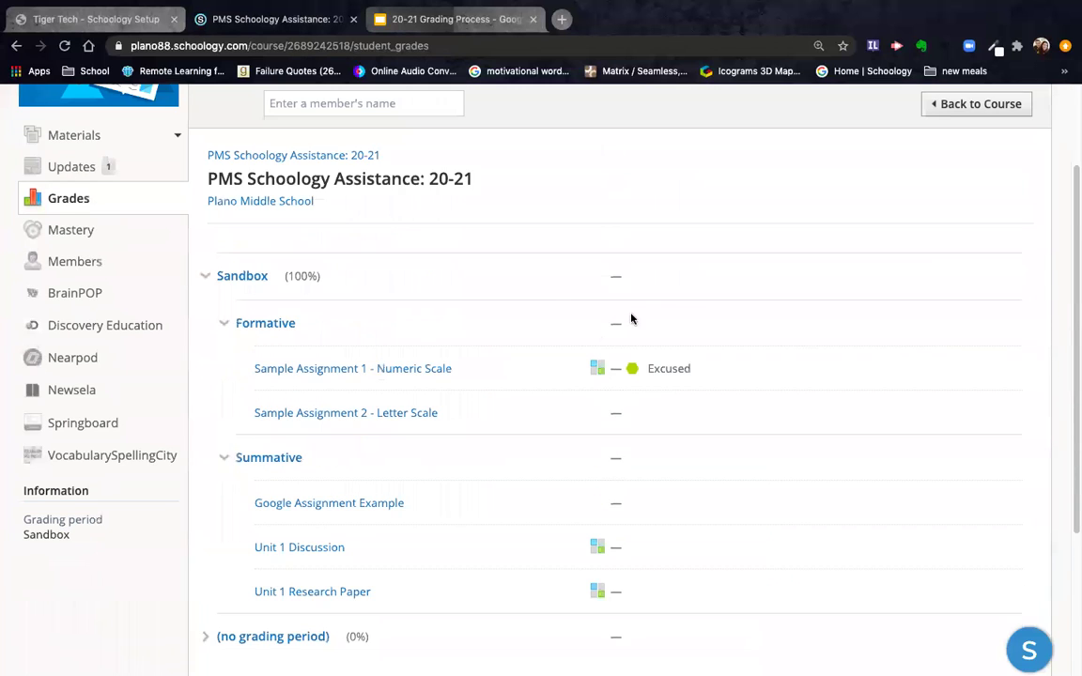
pyautogui.scroll(1, 545, 348)
pyautogui.scroll(3, 141, 226)
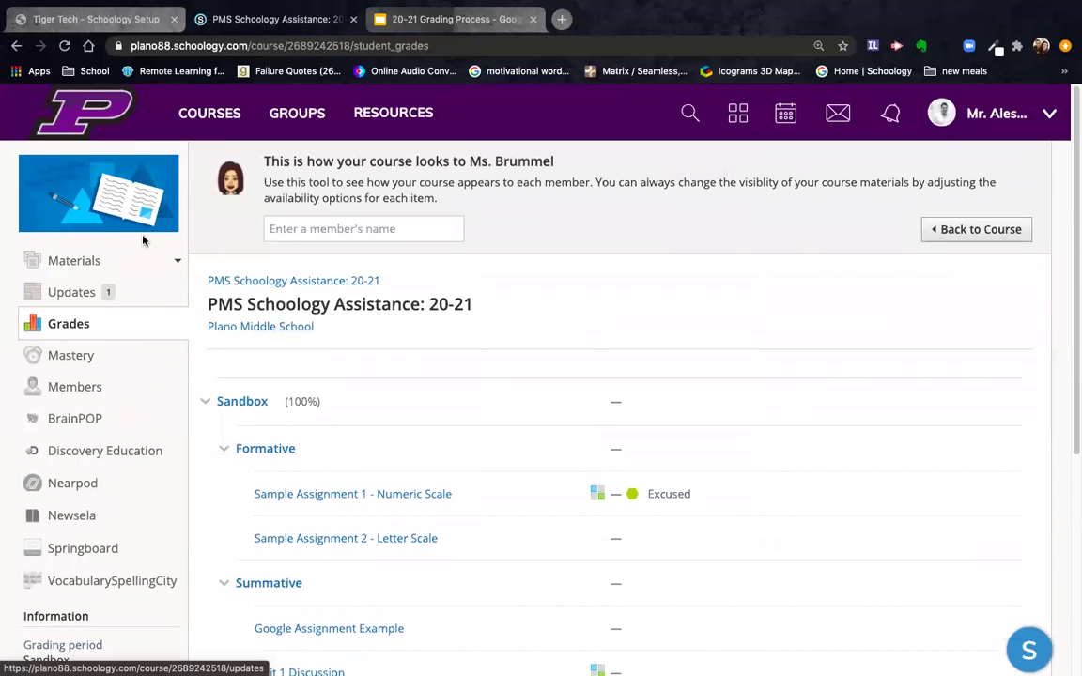
pyautogui.click(984, 229)
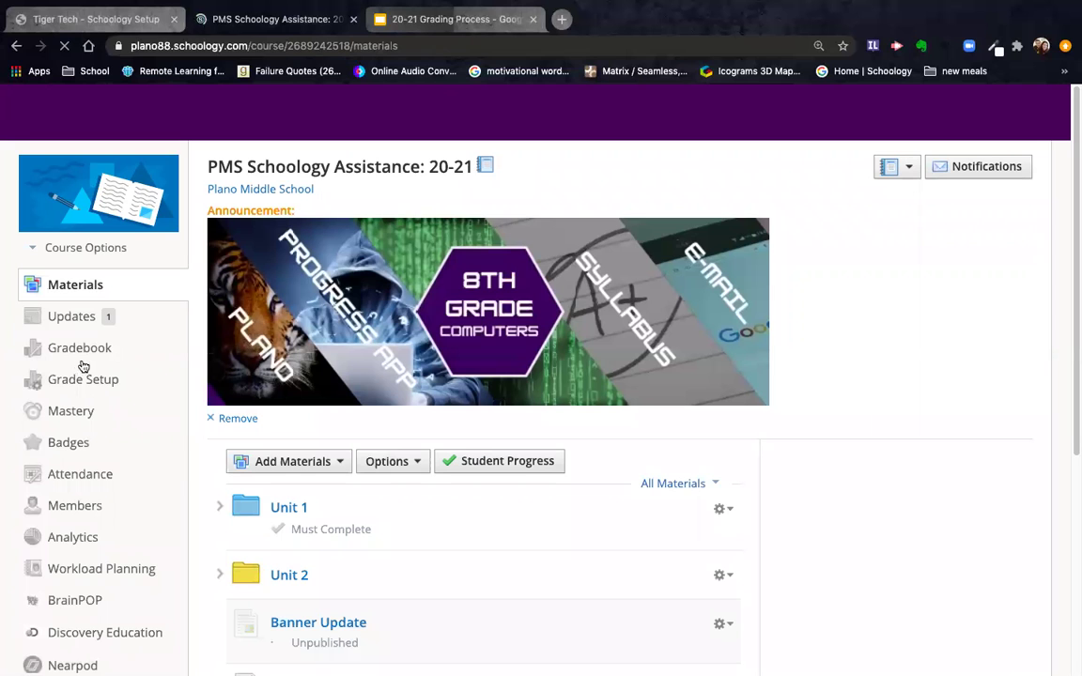
# Check the course gradebook, preview the course as the first listed member, and open that member's grades
pyautogui.click(92, 355)
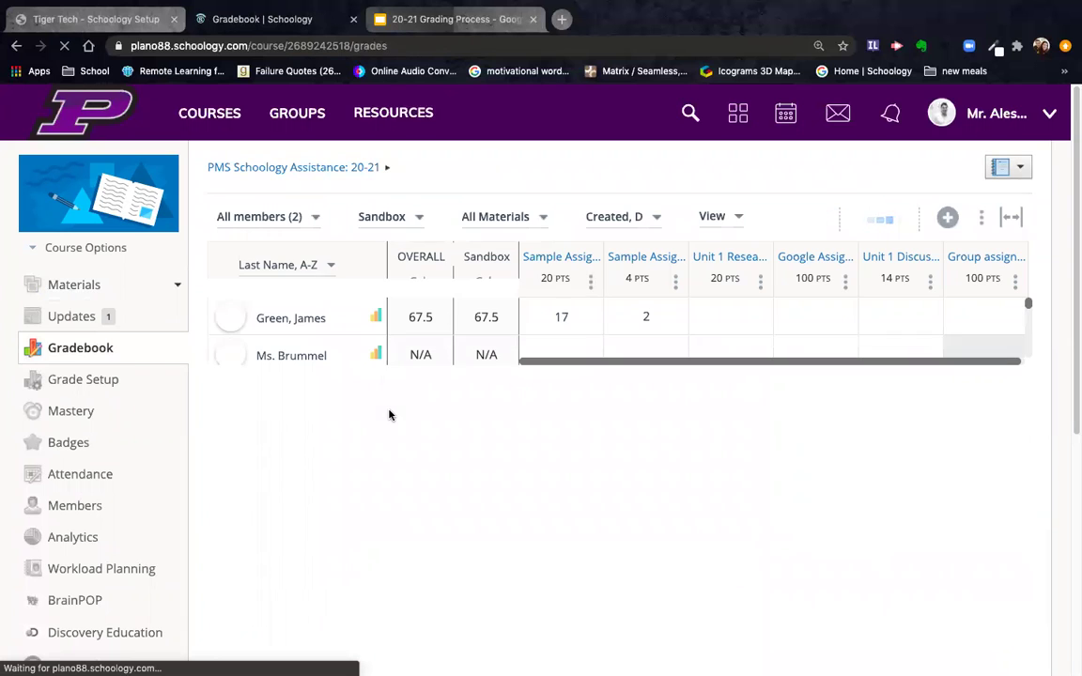
pyautogui.click(112, 249)
pyautogui.click(97, 280)
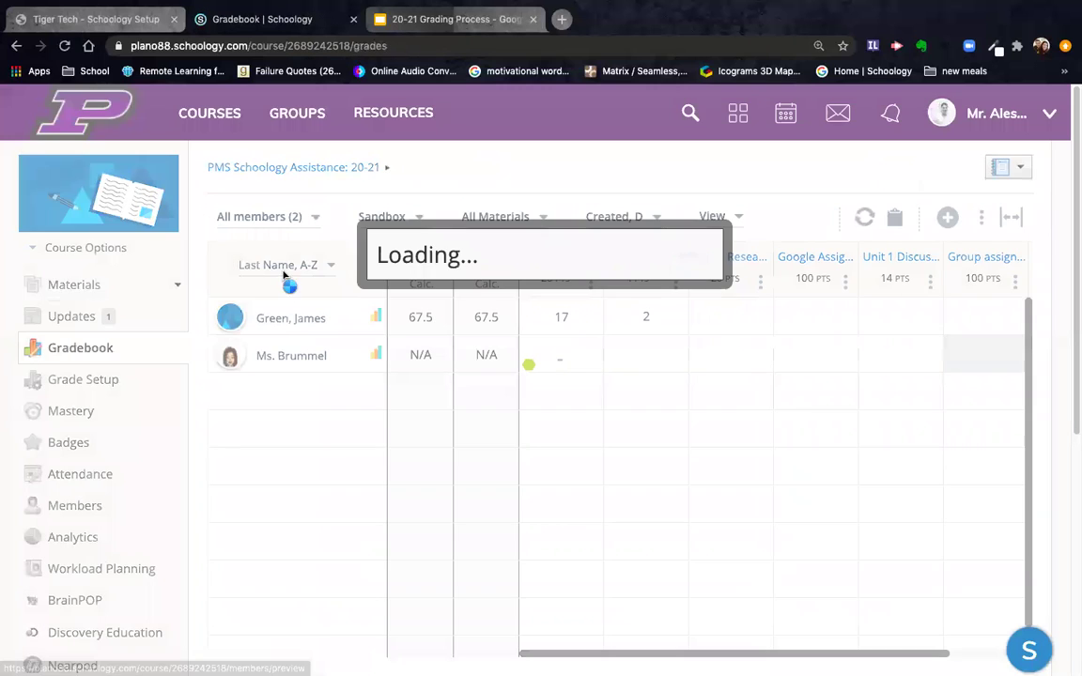
pyautogui.click(441, 307)
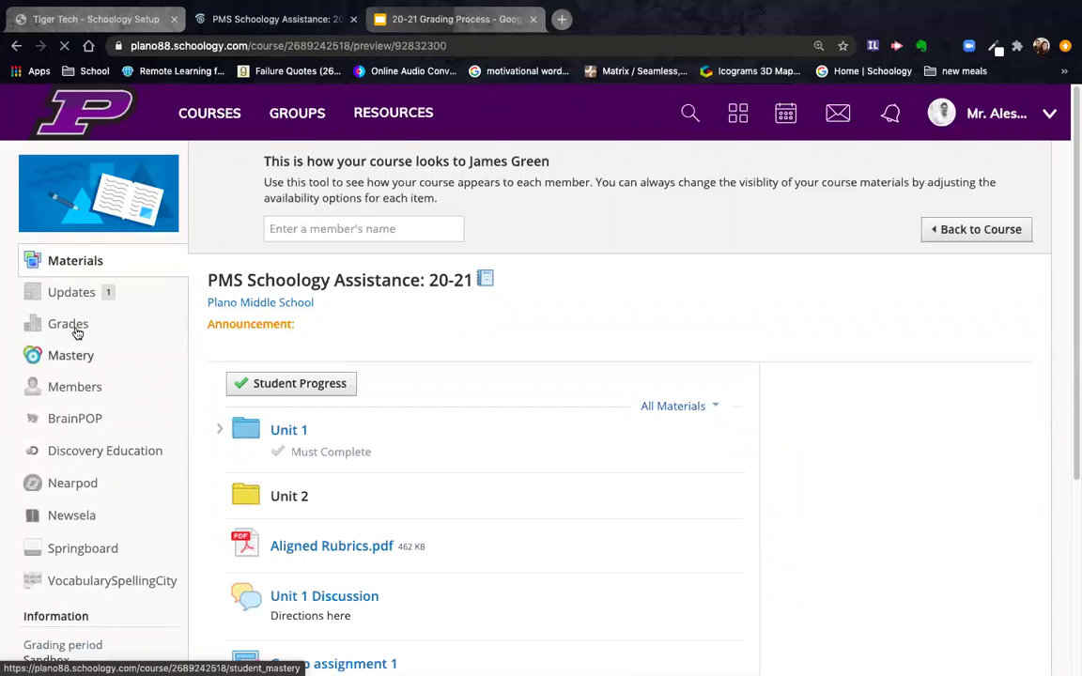
pyautogui.click(73, 325)
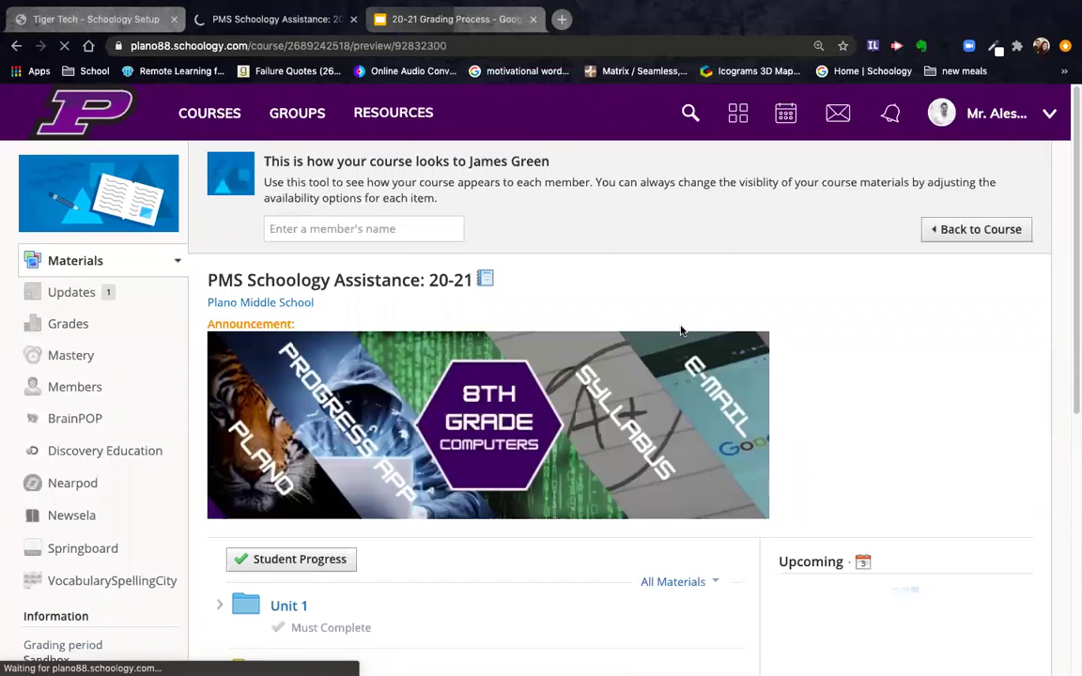
# Examine how the numeric-scale and letter-scale sample assignment scores are displayed to the student under Formative
pyautogui.scroll(-2, 683, 330)
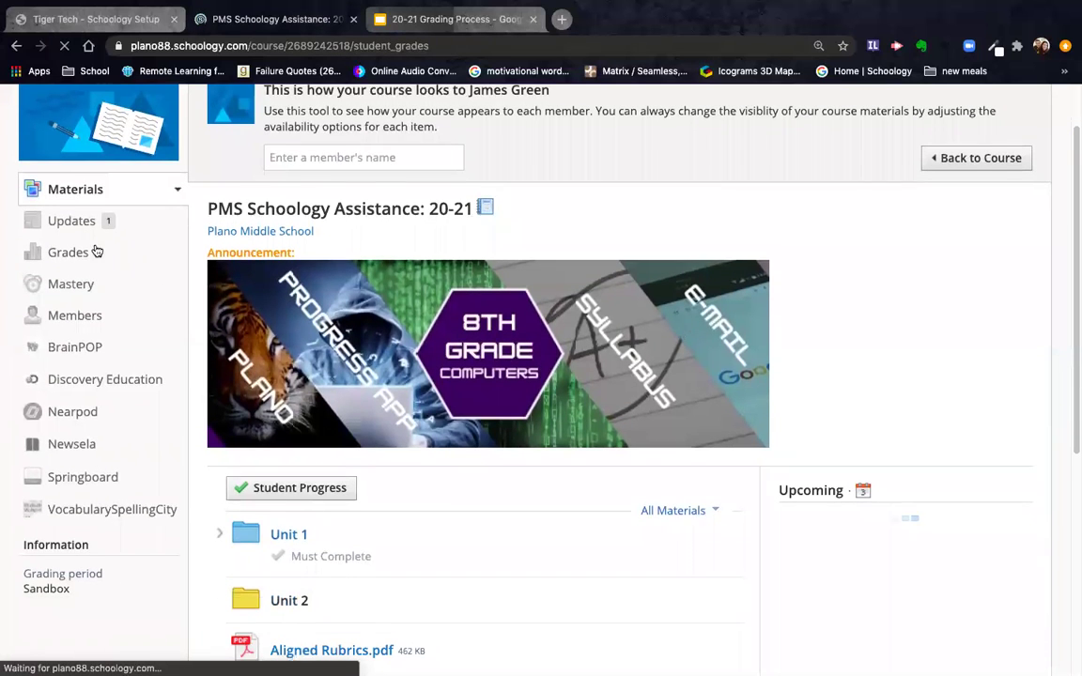
pyautogui.scroll(-3, 612, 374)
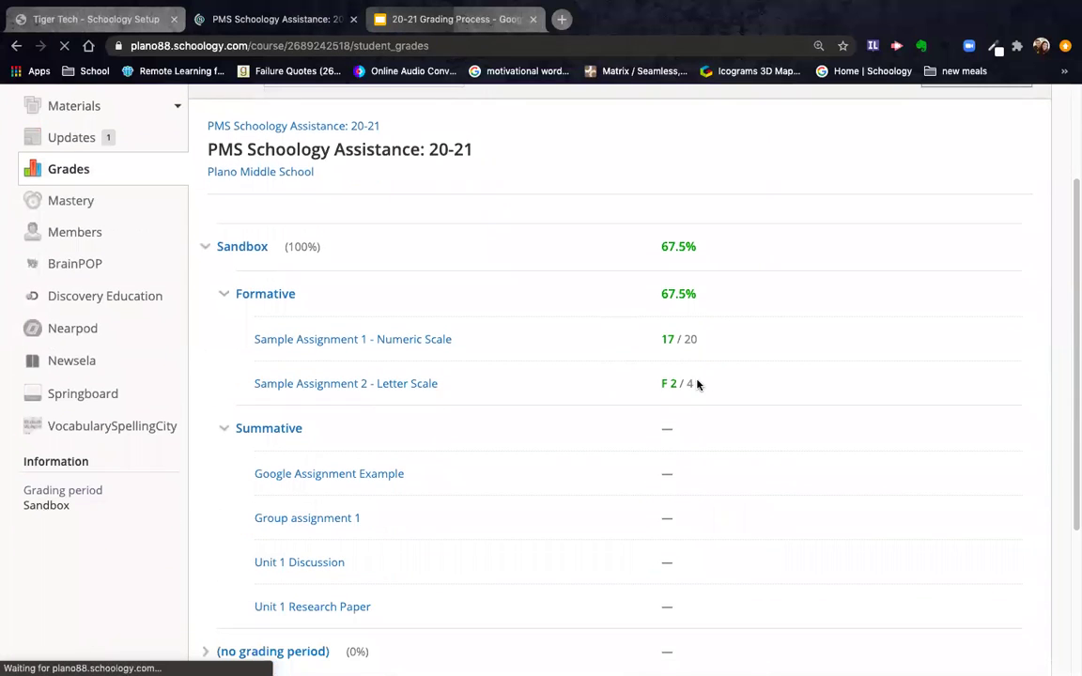
pyautogui.moveTo(711, 337); pyautogui.dragTo(249, 350)
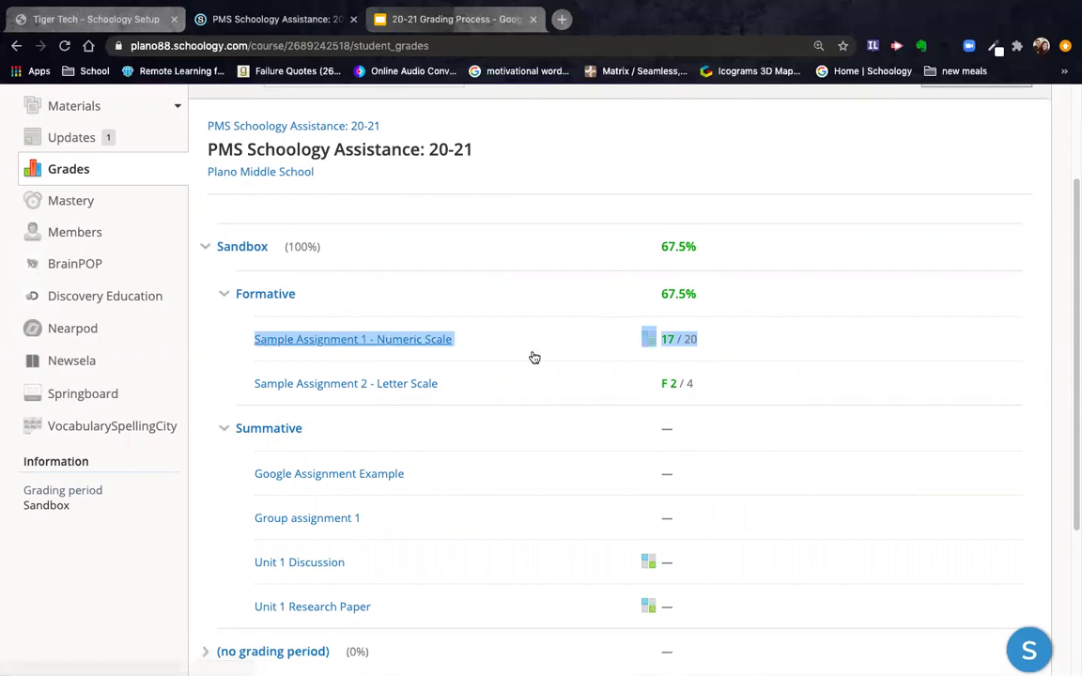
pyautogui.click(713, 348)
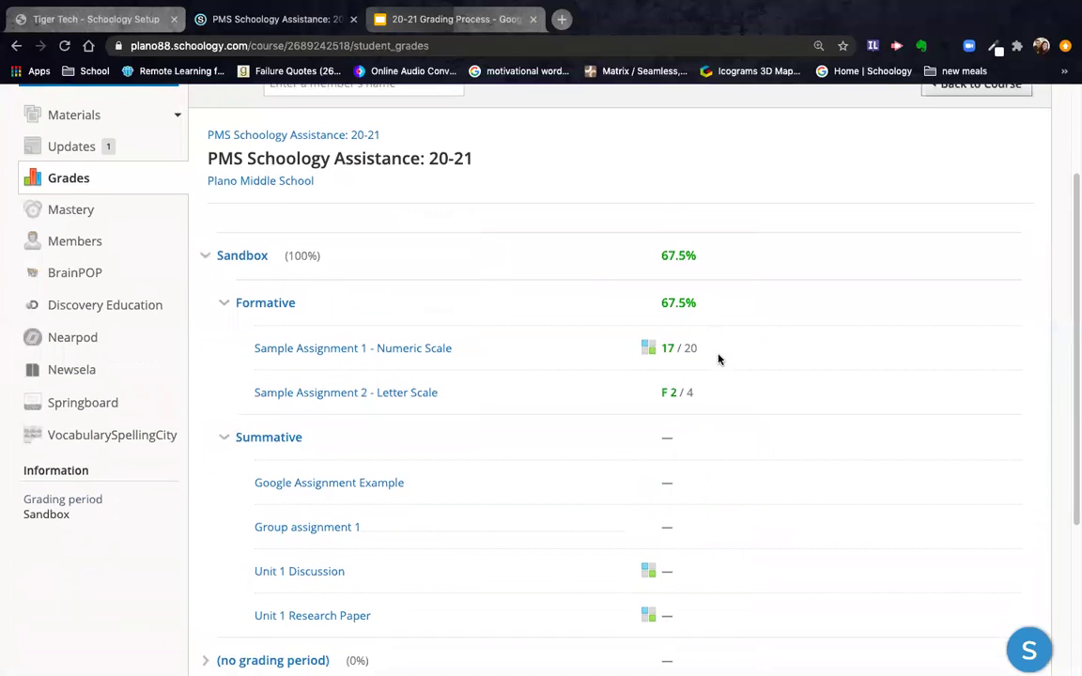
pyautogui.scroll(-1, 719, 357)
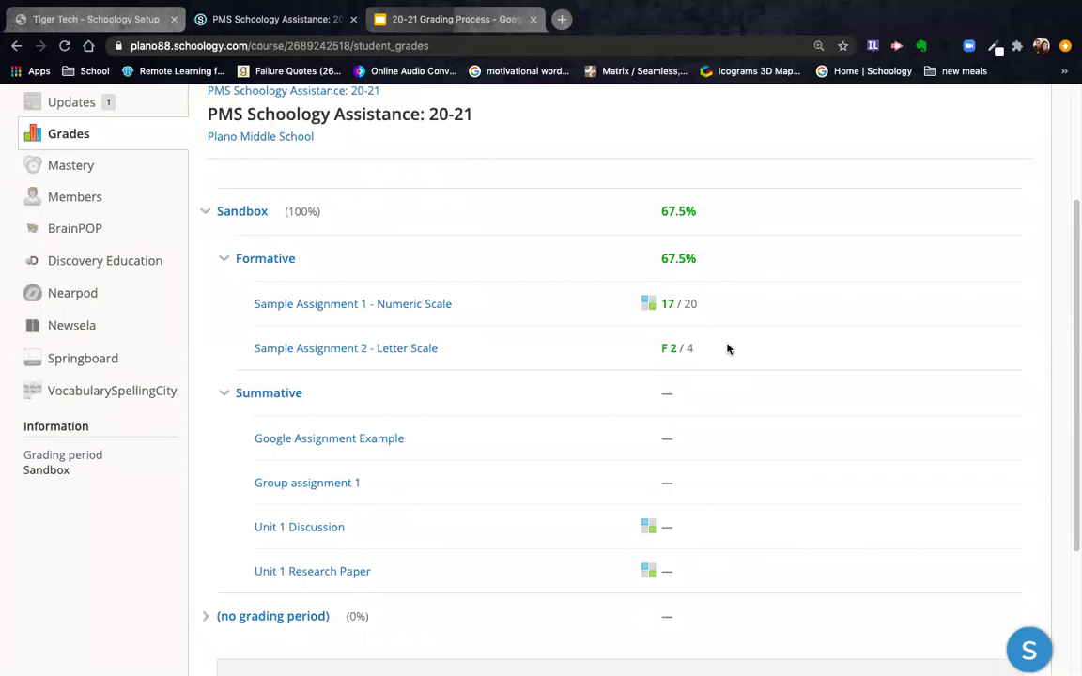
pyautogui.moveTo(671, 358)
pyautogui.mouseDown()
pyautogui.moveTo(693, 358)
pyautogui.moveTo(669, 362)
pyautogui.mouseUp()
pyautogui.scroll(5, 582, 300)
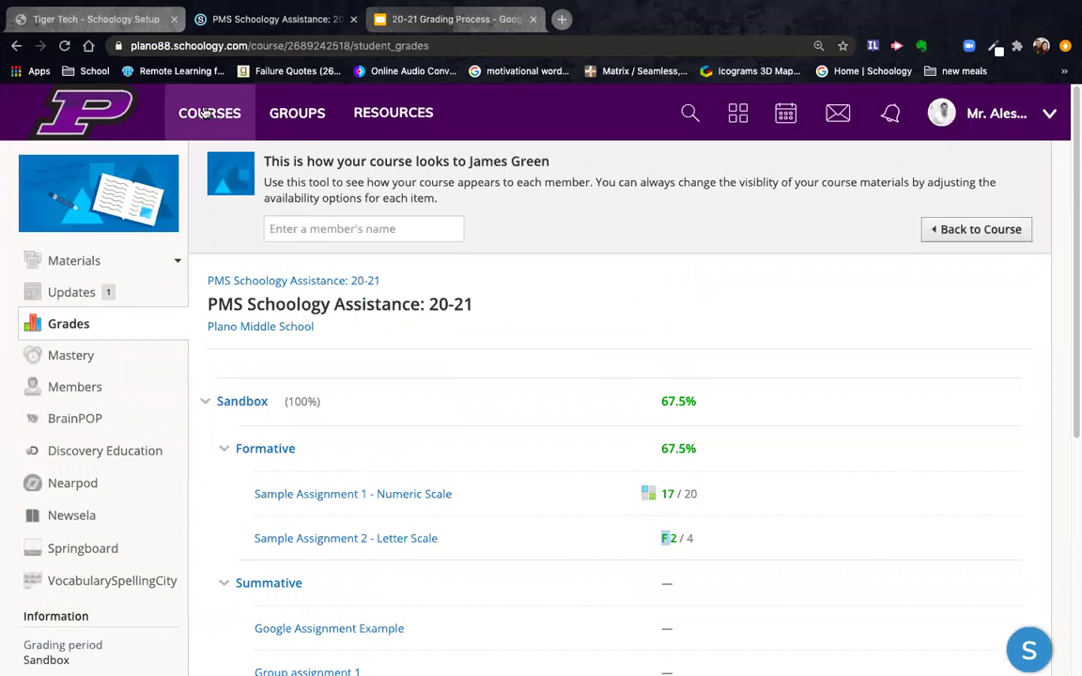
# Open Grade Setup for the Zoom Live Course Setup course and make A +/- the default scale
pyautogui.click(205, 113)
pyautogui.scroll(-3, 266, 449)
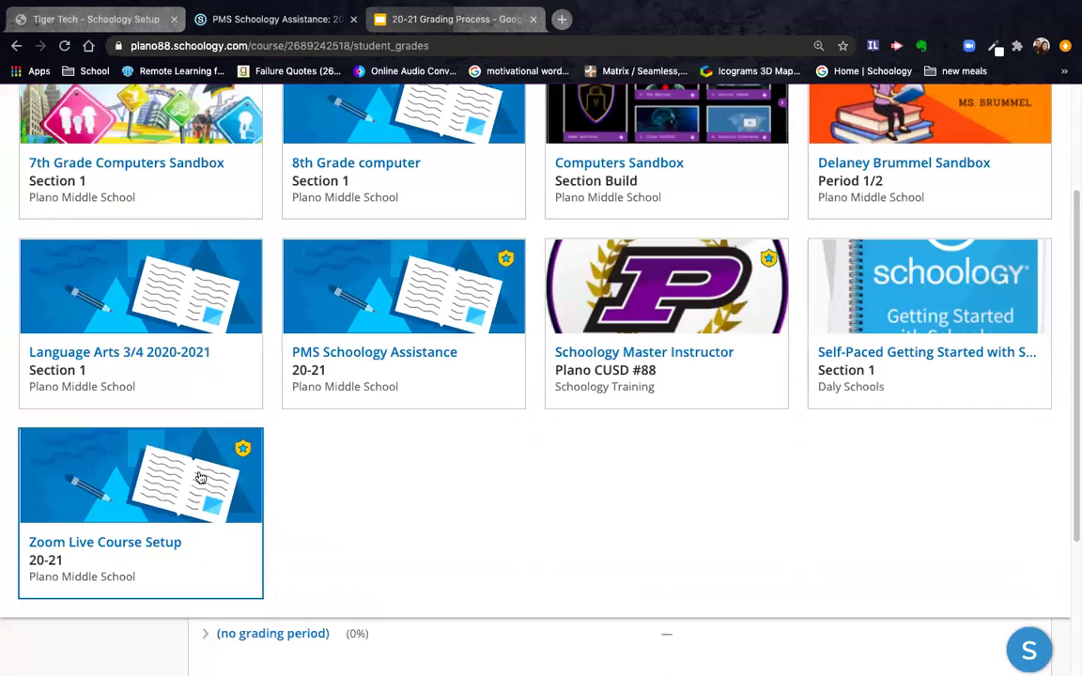
pyautogui.click(200, 479)
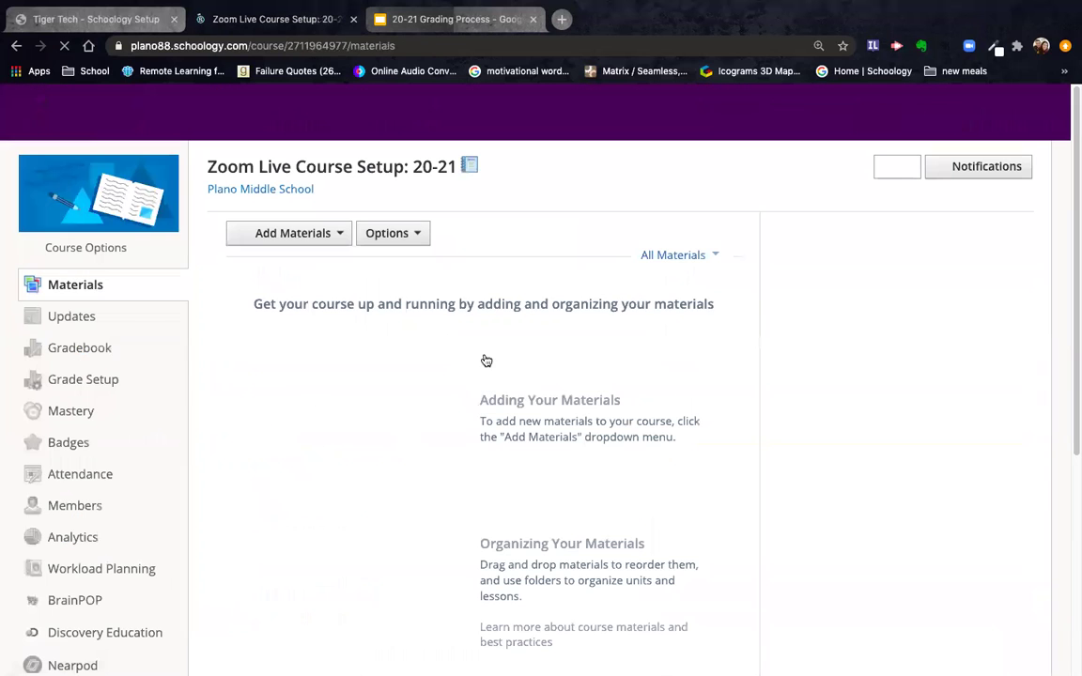
pyautogui.click(80, 380)
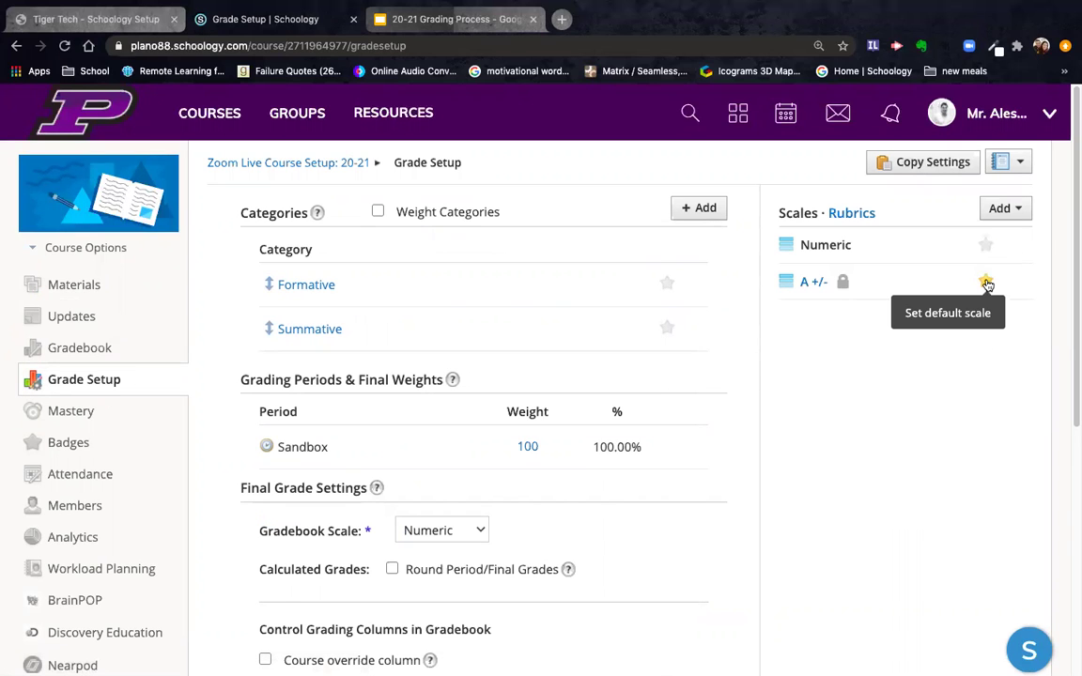
pyautogui.click(987, 283)
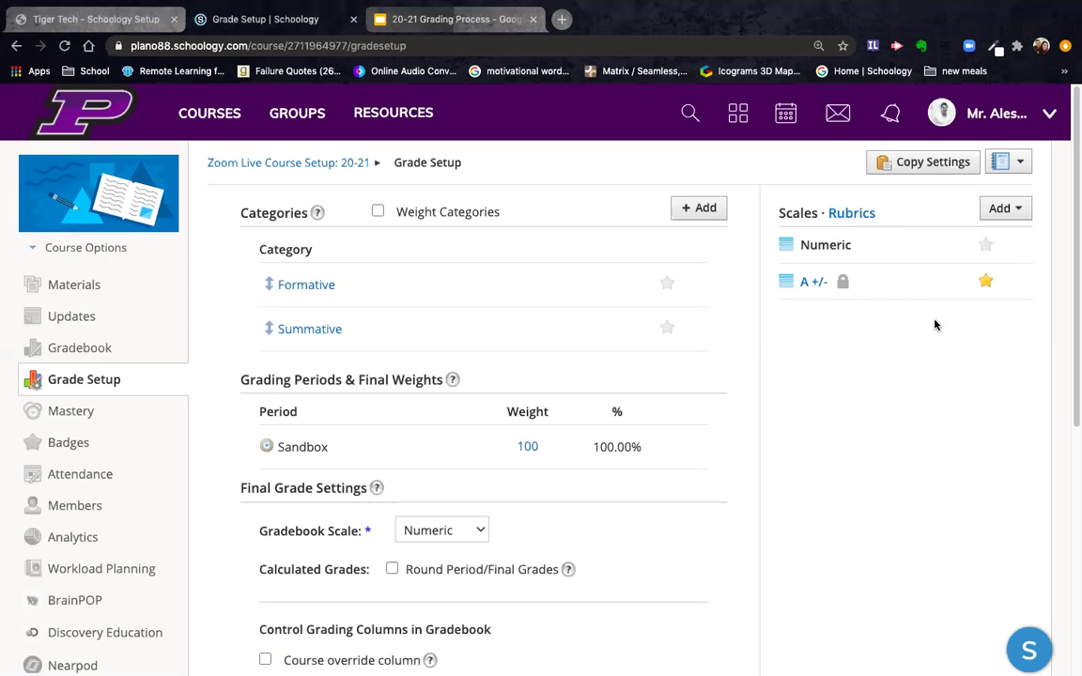
# Review the criteria and grading scale levels offered for a new rubric, without creating one
pyautogui.click(868, 215)
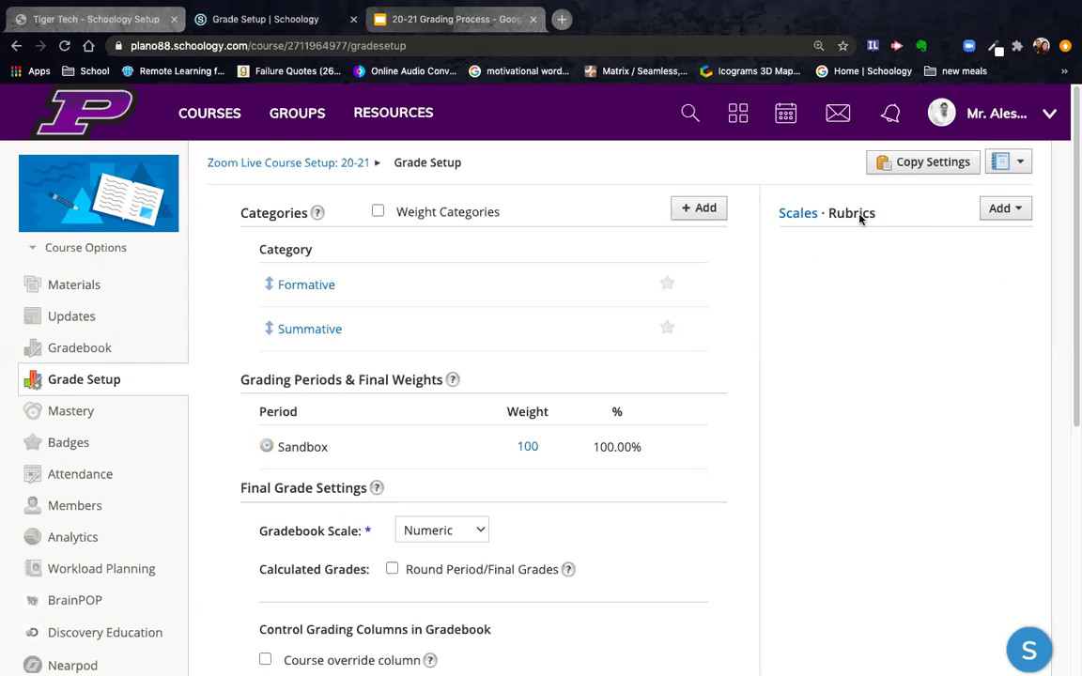
pyautogui.click(1019, 213)
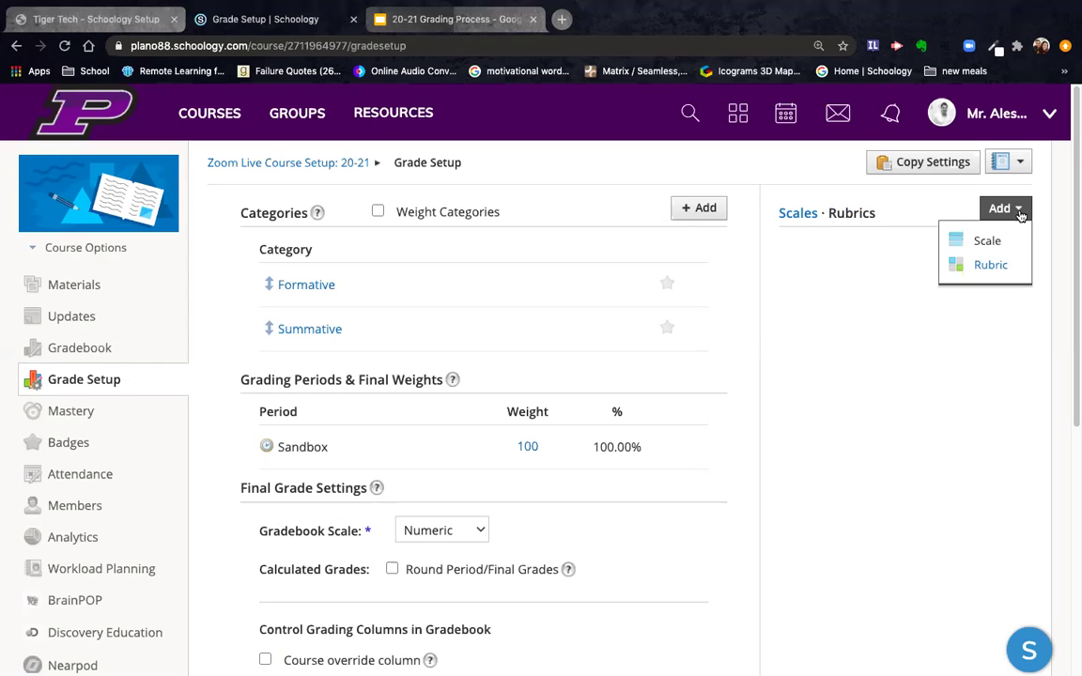
pyautogui.click(990, 266)
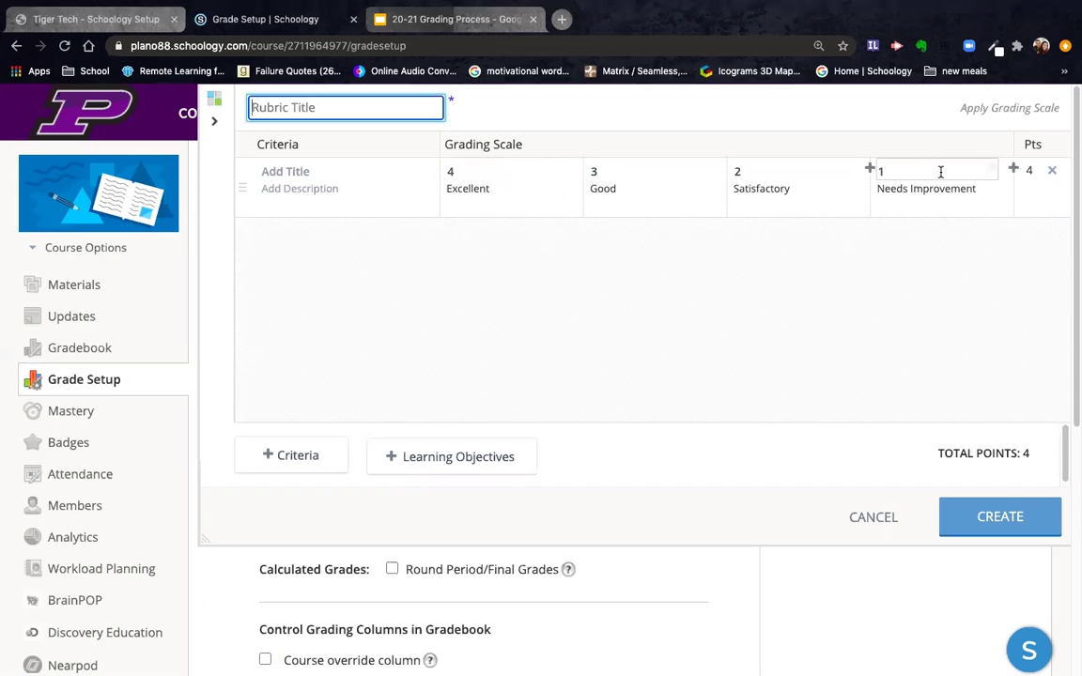
pyautogui.click(918, 192)
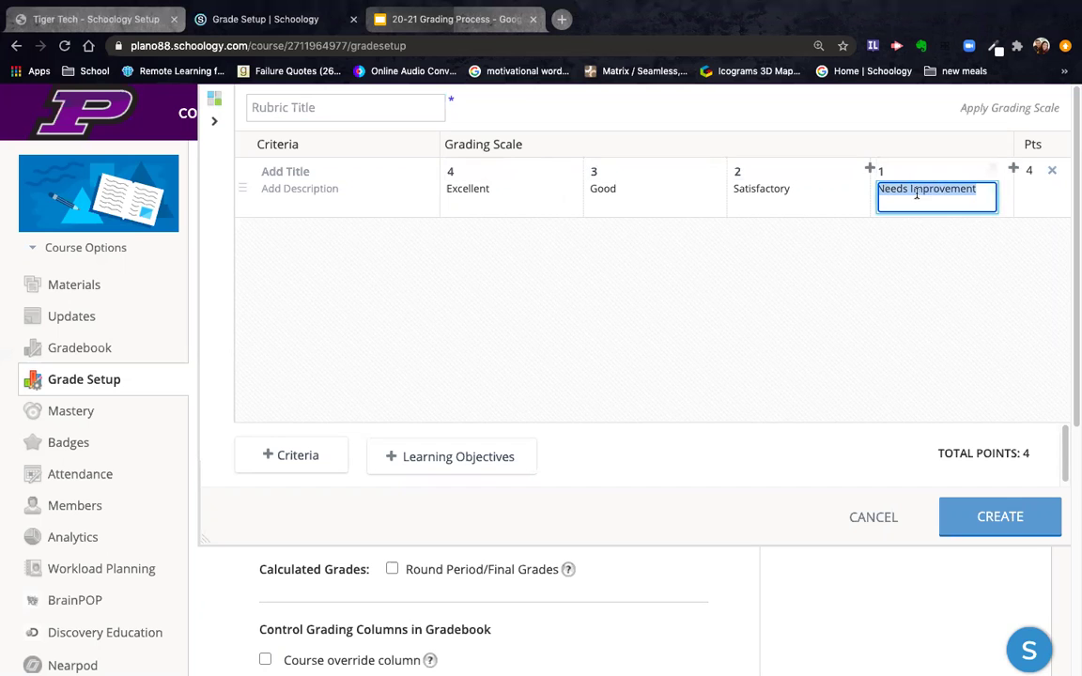
pyautogui.click(769, 191)
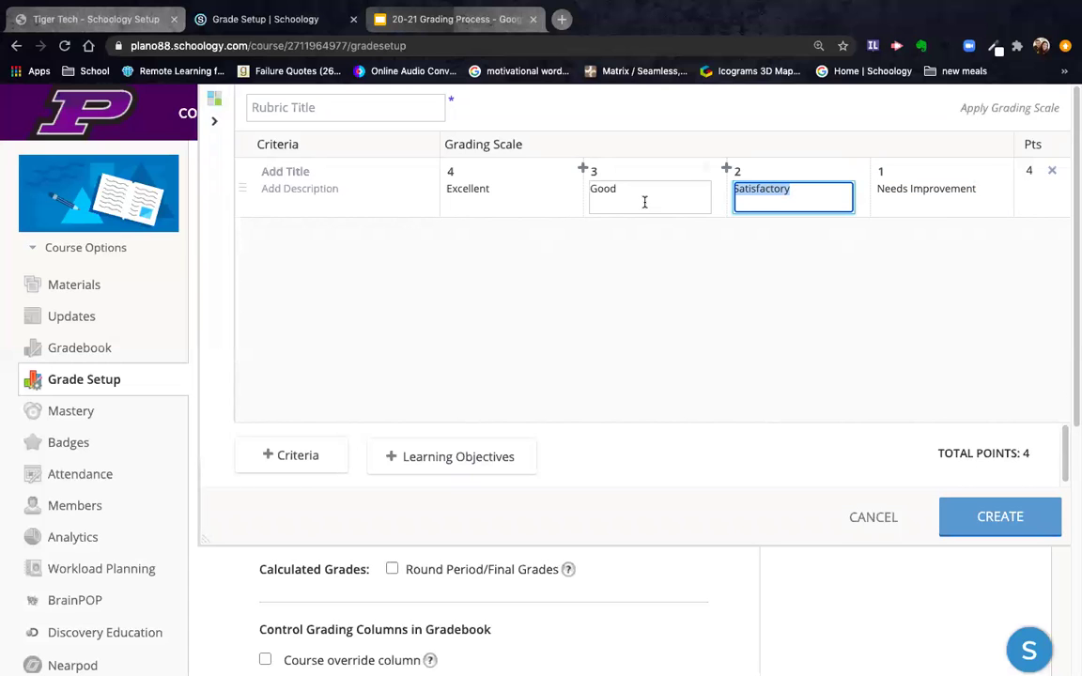
pyautogui.click(771, 255)
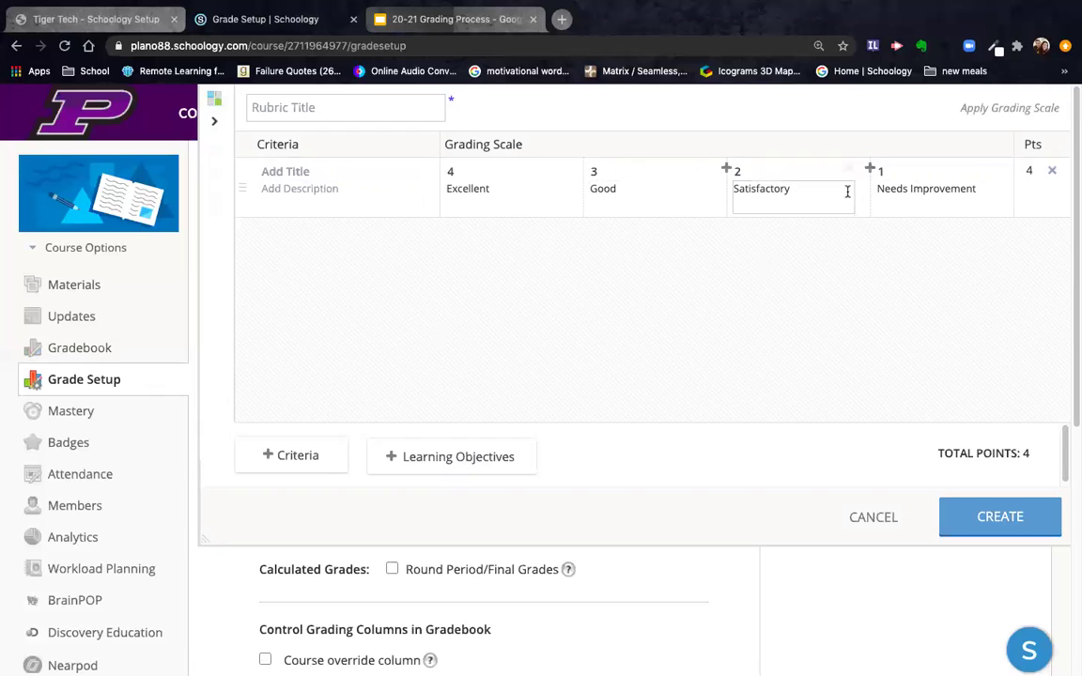
pyautogui.click(873, 518)
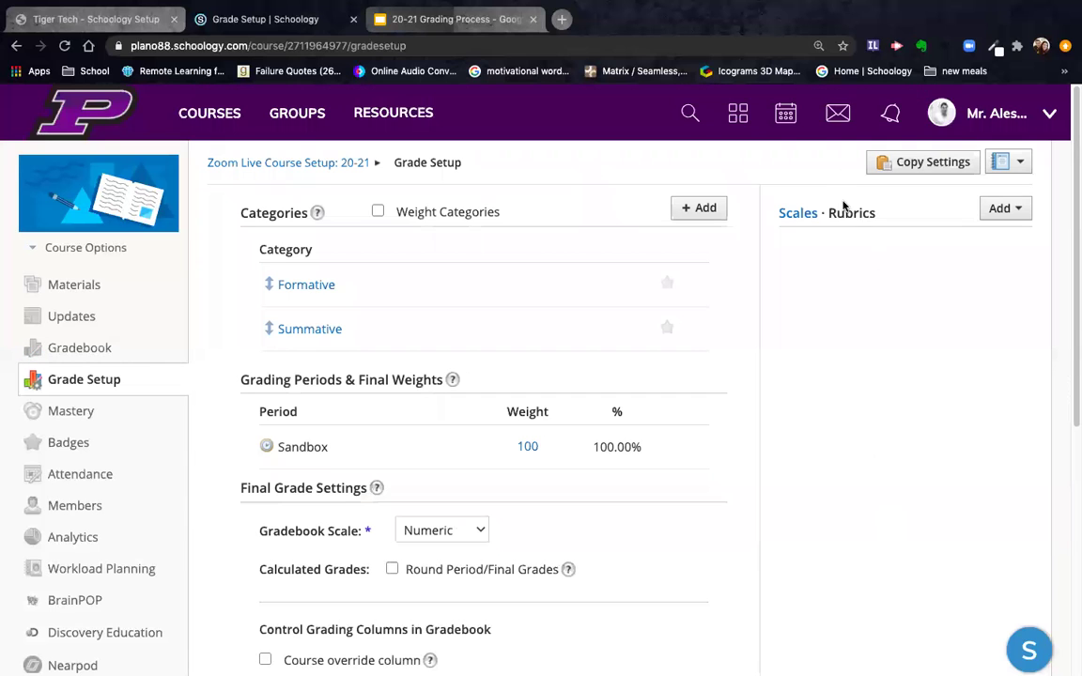
# Start a new grading scale based on points and name it History Rubric Scale
pyautogui.click(1000, 209)
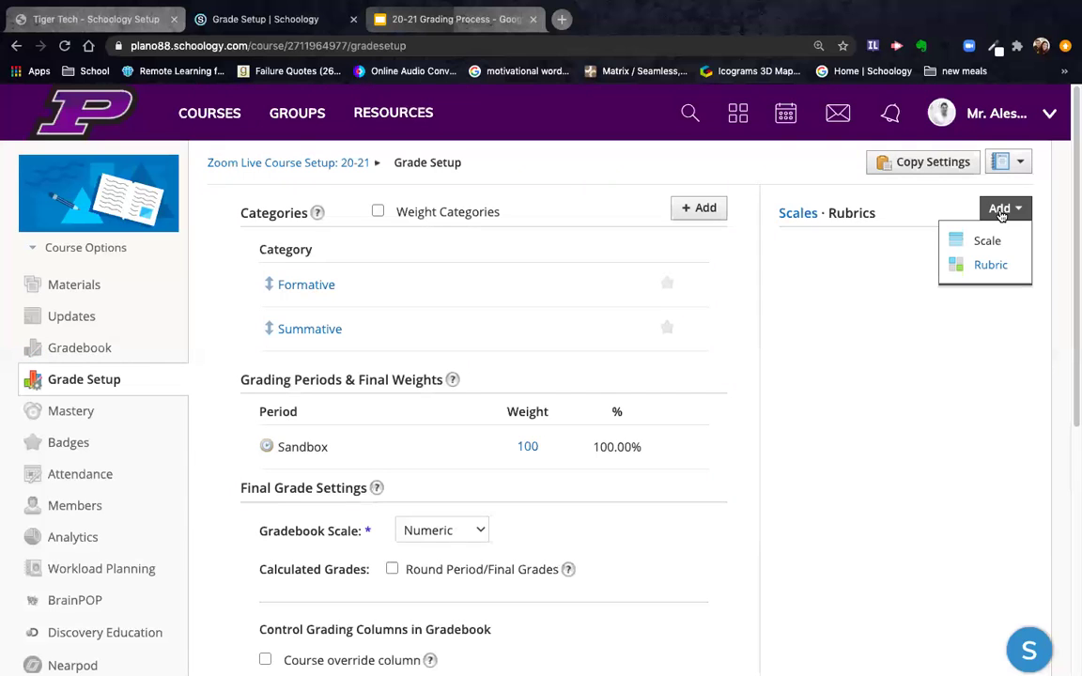
pyautogui.click(884, 280)
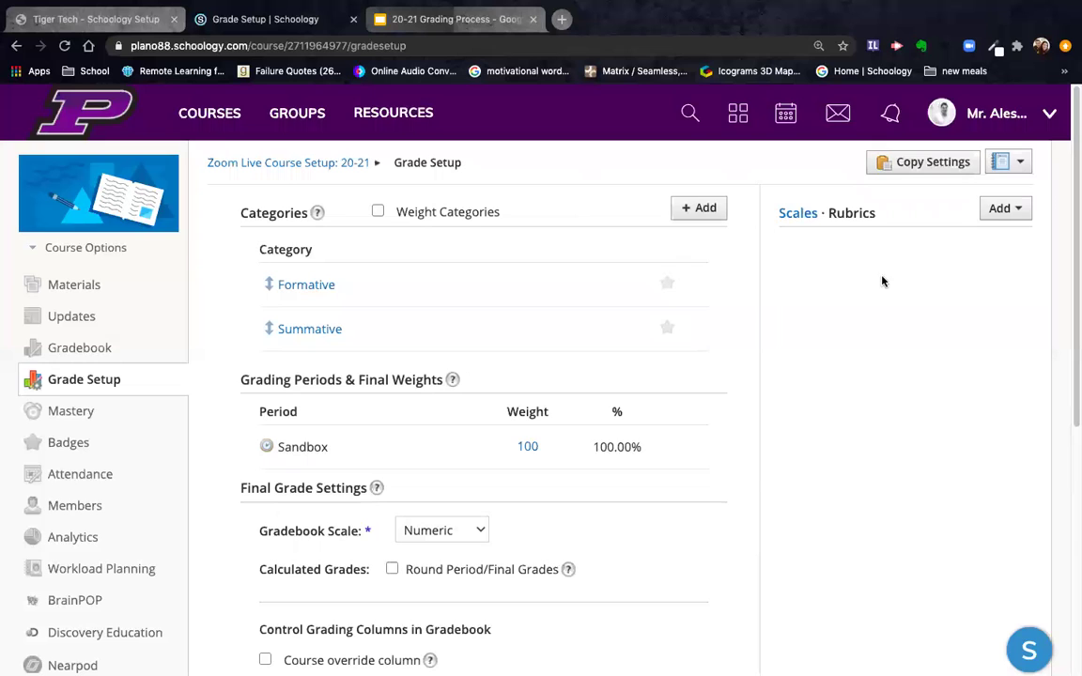
pyautogui.click(987, 216)
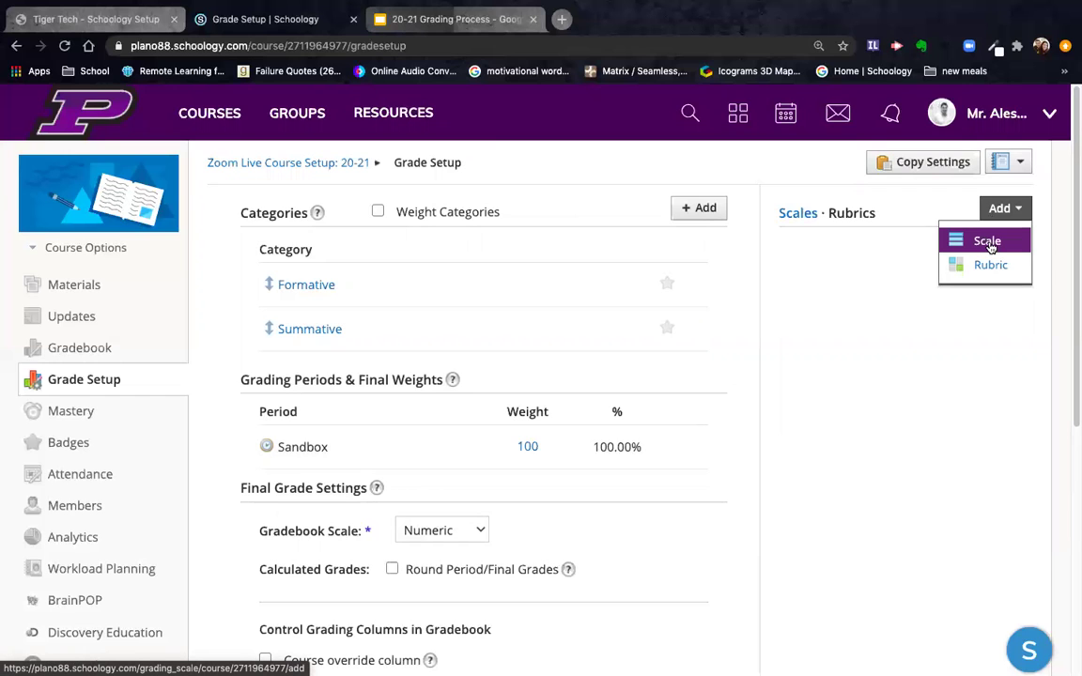
pyautogui.click(989, 245)
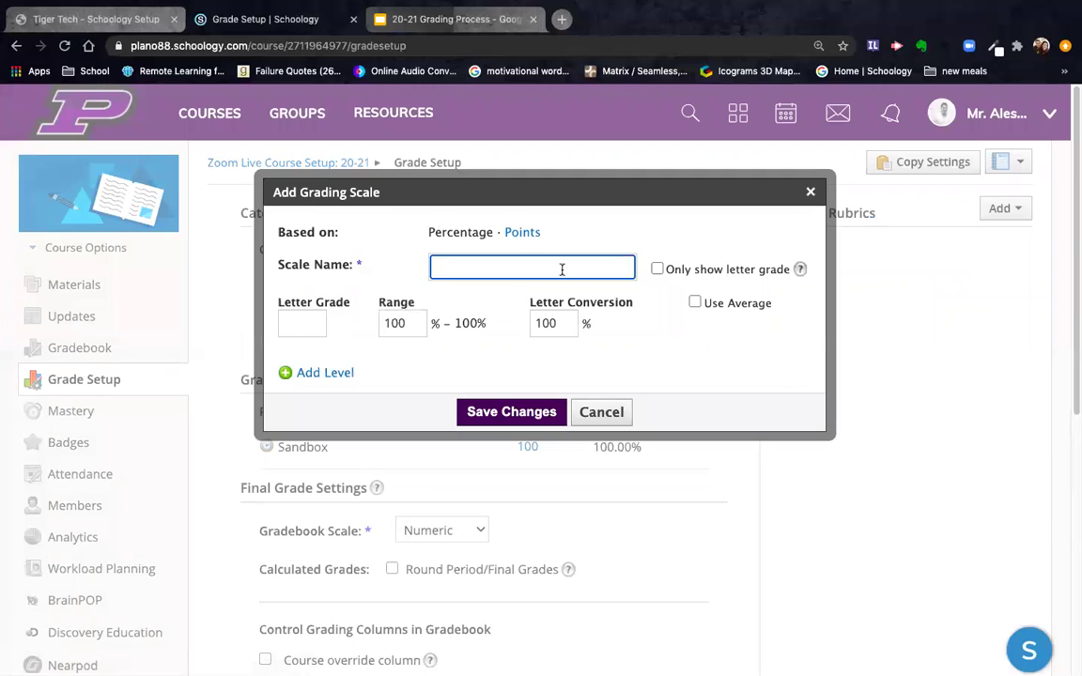
pyautogui.click(517, 233)
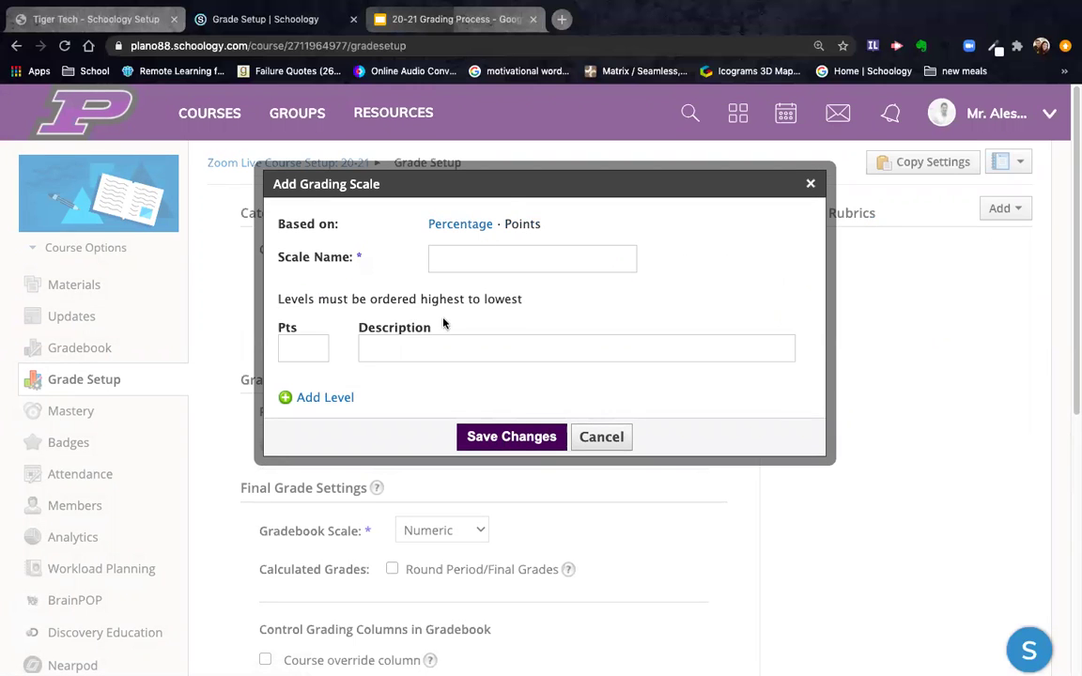
pyautogui.click(458, 226)
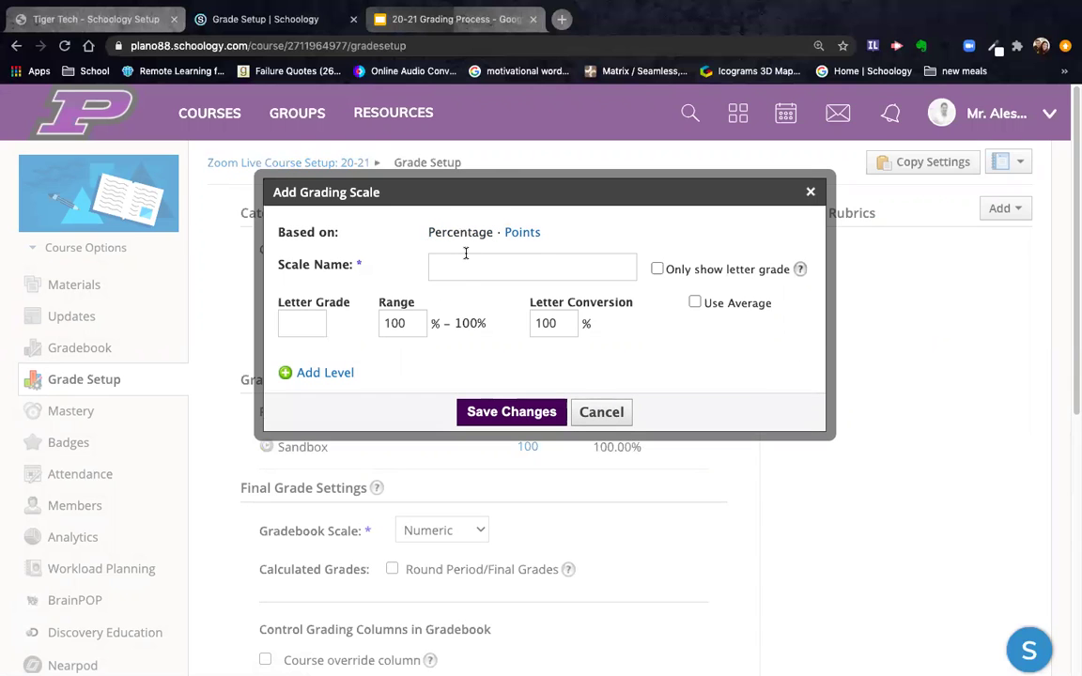
pyautogui.click(518, 234)
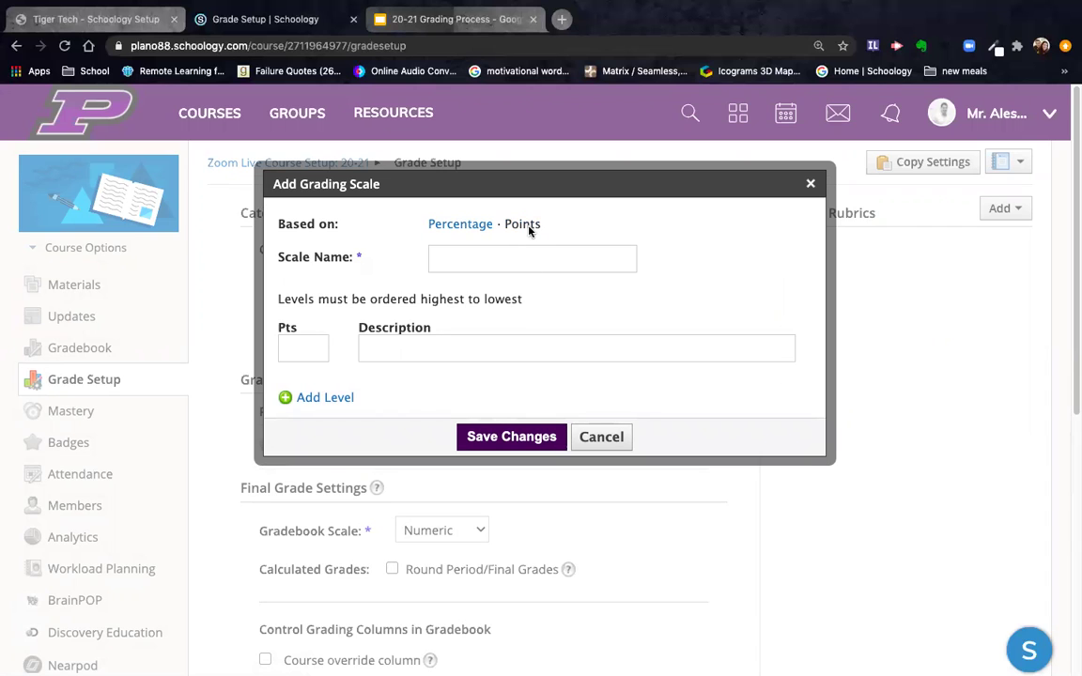
pyautogui.click(509, 259)
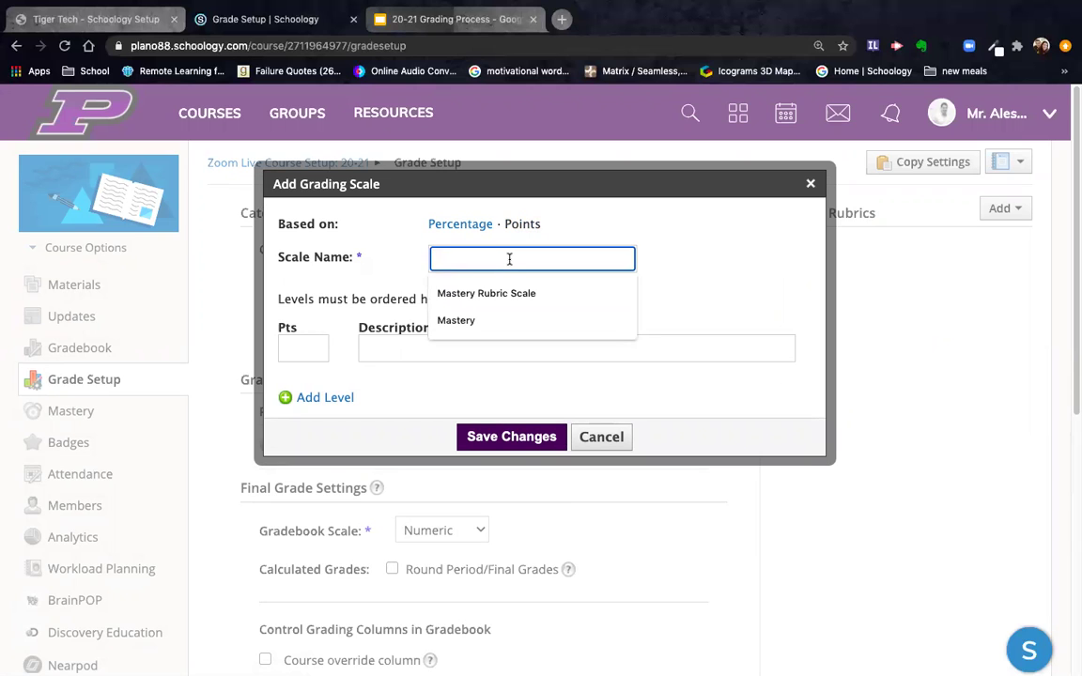
pyautogui.write('History Rubric Scale')
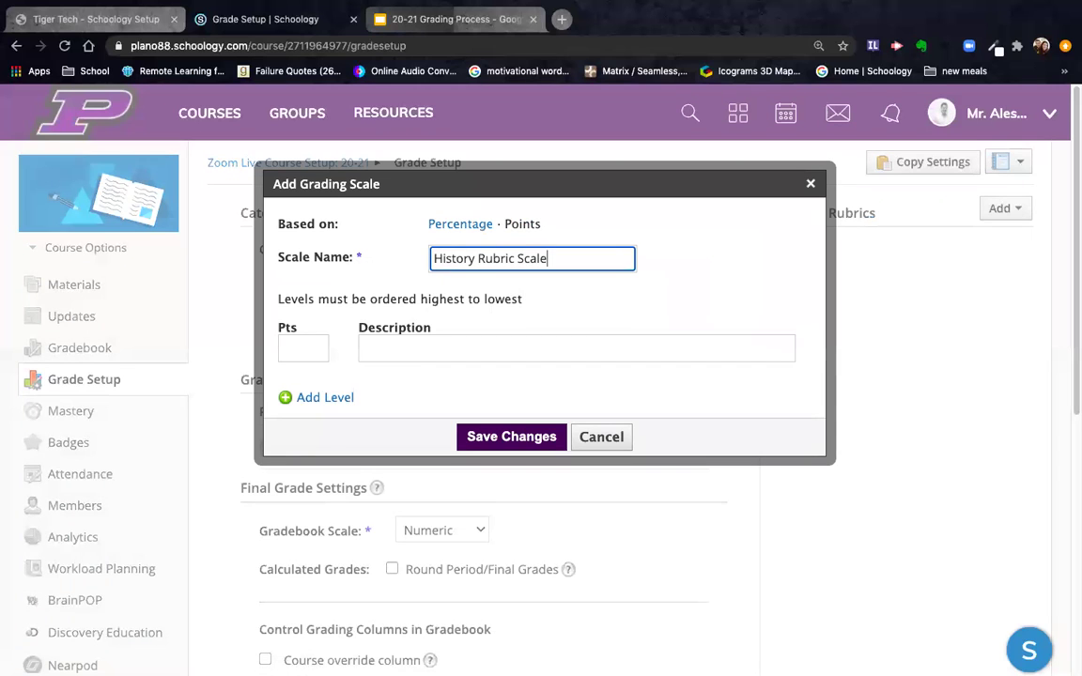
# Define four levels in the grading scale worth 4, 3, 2 and 1 points, ordered highest to lowest
pyautogui.click(306, 349)
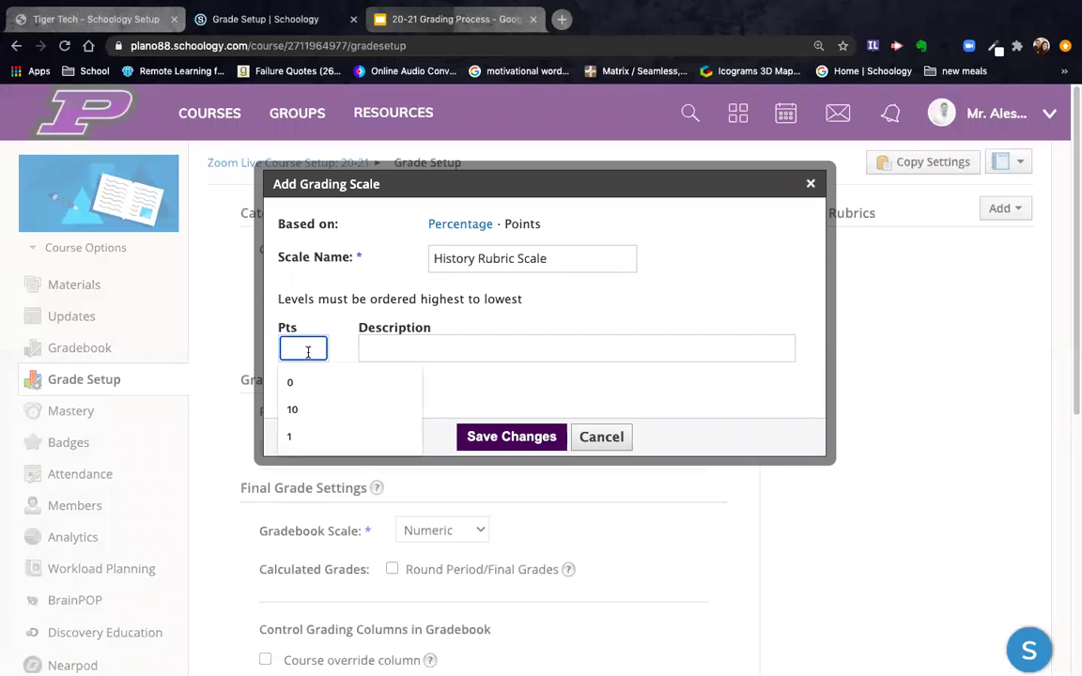
pyautogui.write('4')
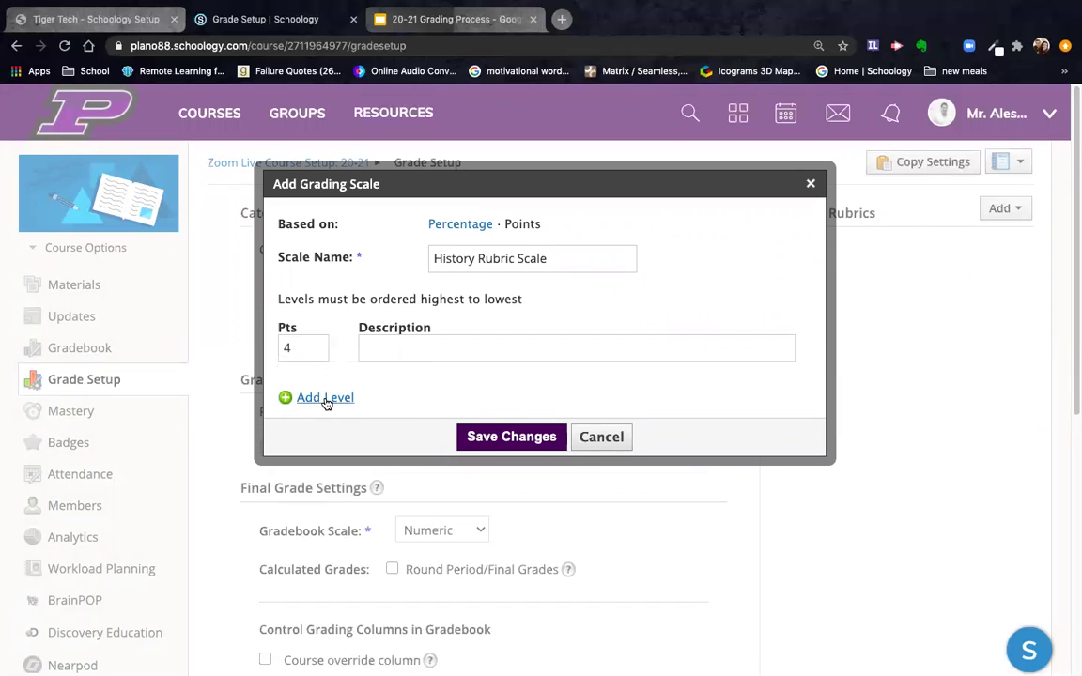
pyautogui.click(324, 400)
pyautogui.click(308, 376)
pyautogui.write('3')
pyautogui.click(324, 421)
pyautogui.click(304, 394)
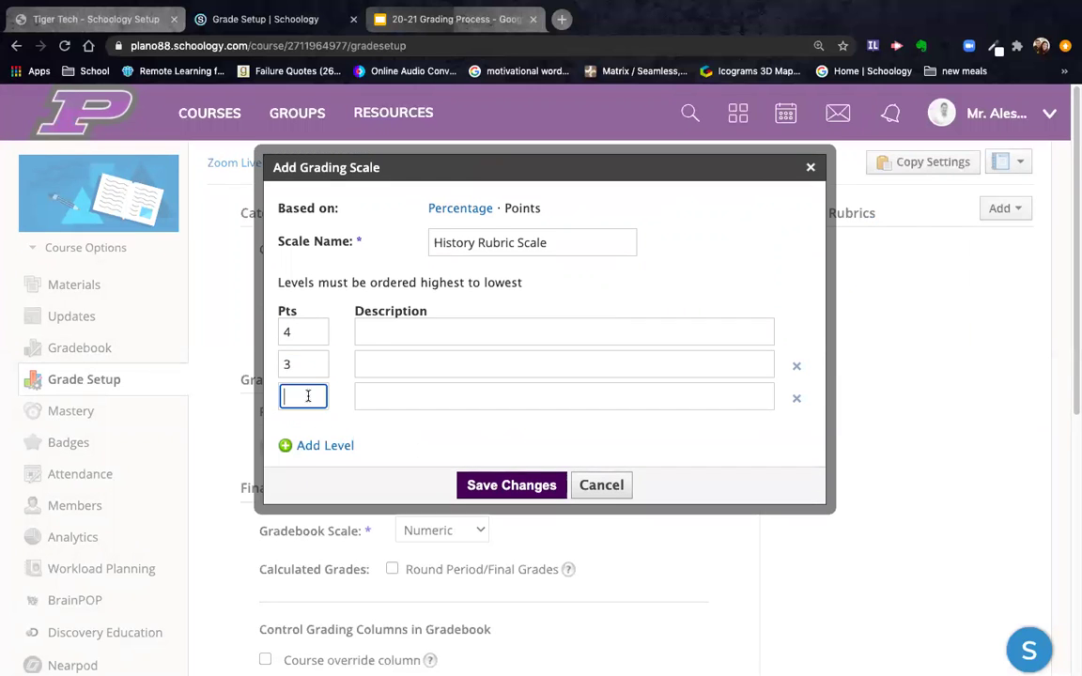
pyautogui.write('2')
pyautogui.click(324, 445)
pyautogui.click(303, 420)
pyautogui.write('1')
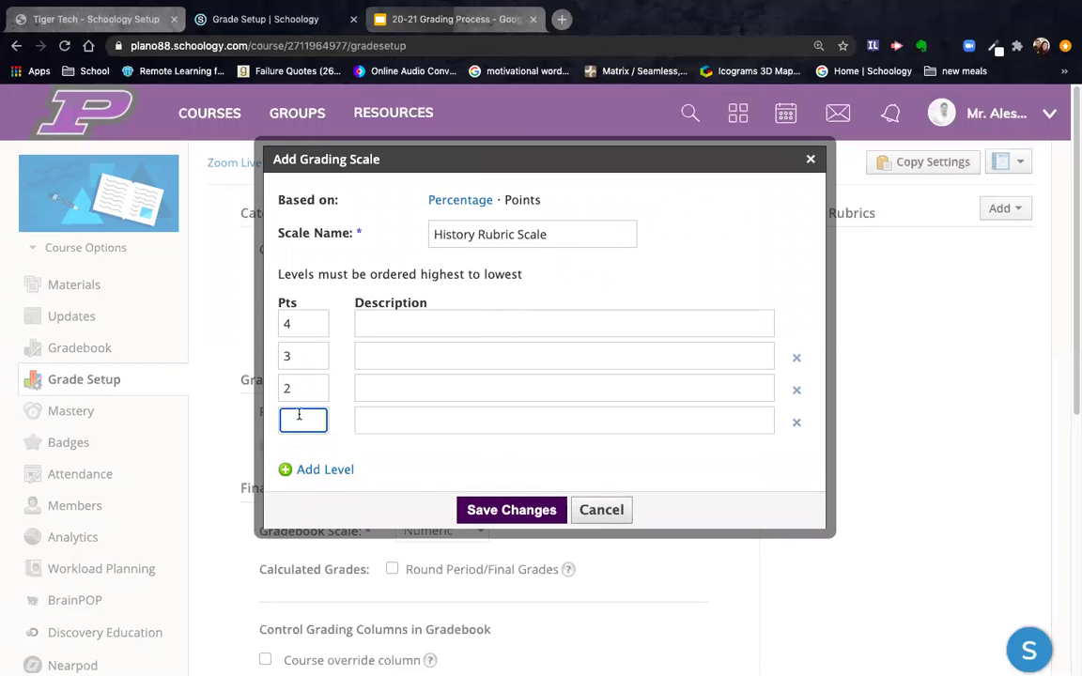
# Describe the scale's 4-point level as Advanced and its 3-point level as Proficient
pyautogui.click(413, 326)
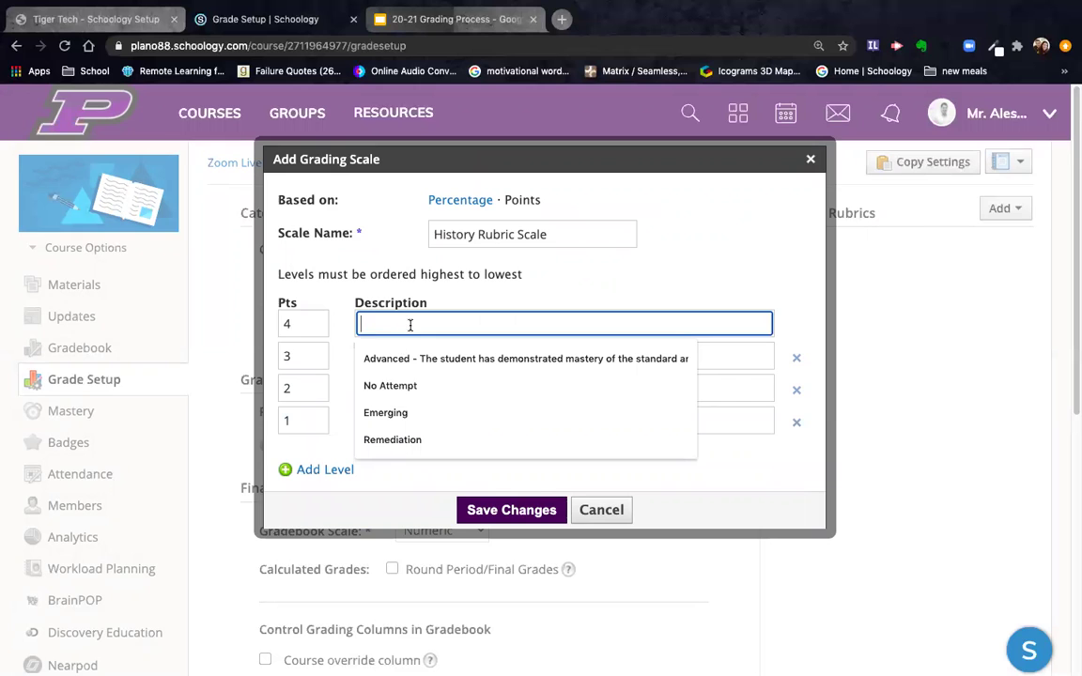
pyautogui.write('Adv')
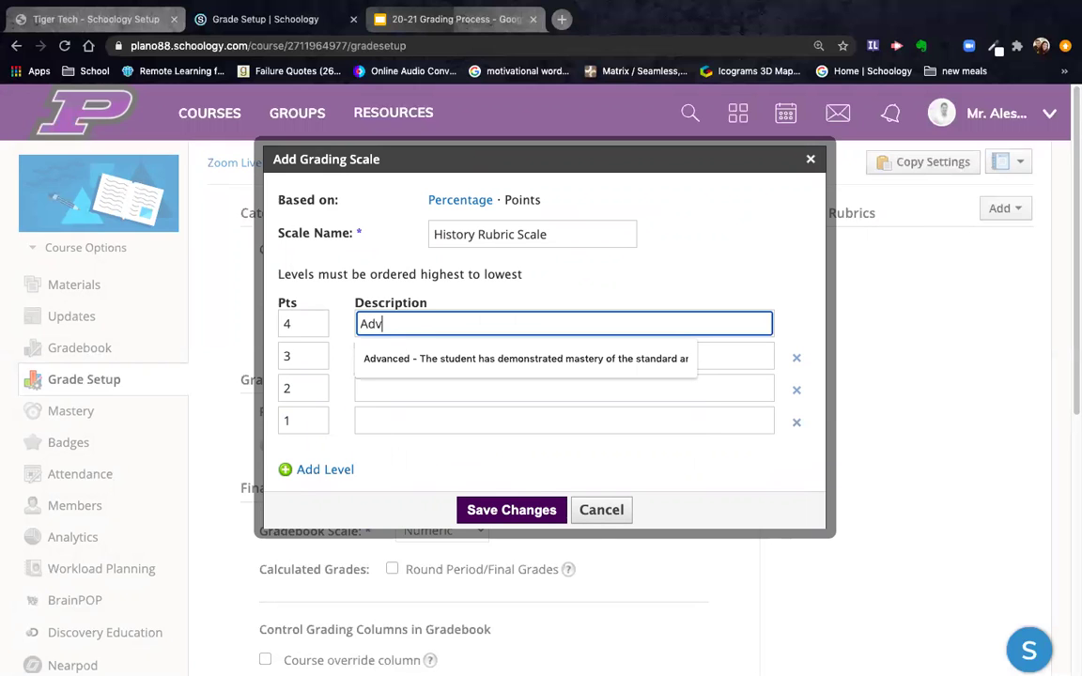
pyautogui.write('anced')
pyautogui.click(724, 350)
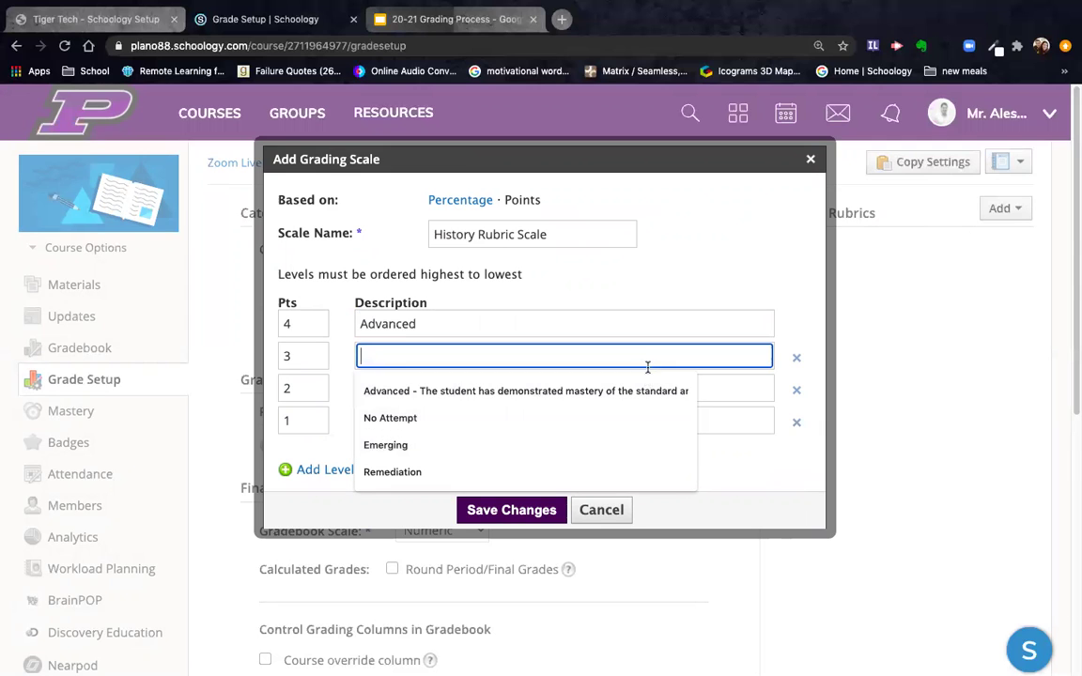
pyautogui.write('Proficient')
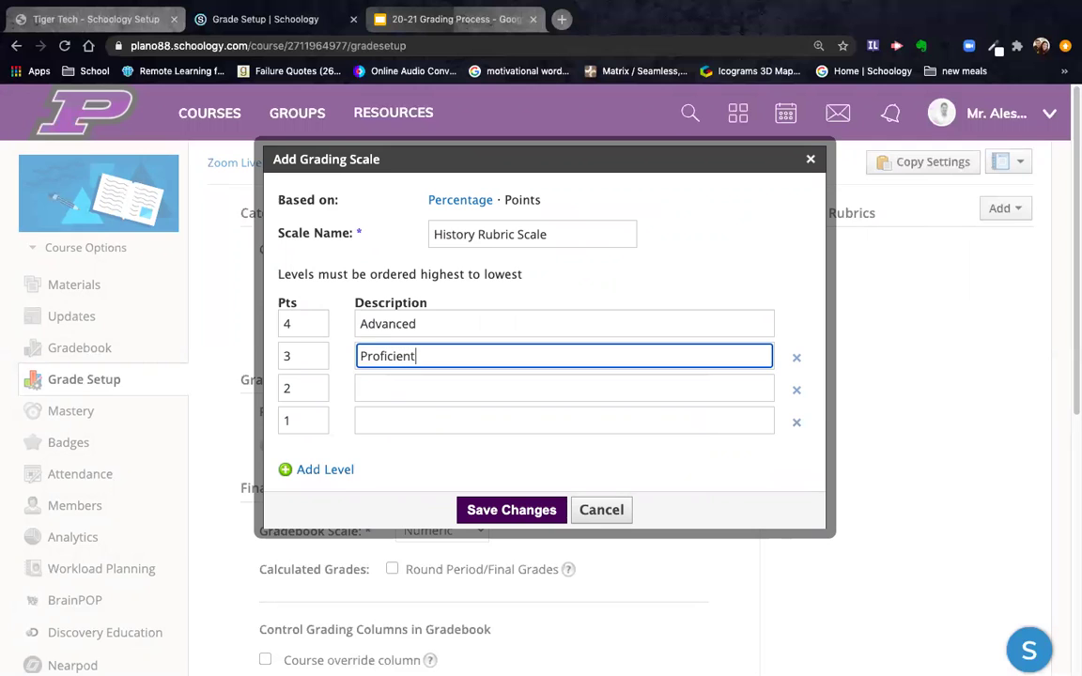
# Describe the scale's 2-point level as Basic and its 1-point level as Emerging
pyautogui.click(643, 390)
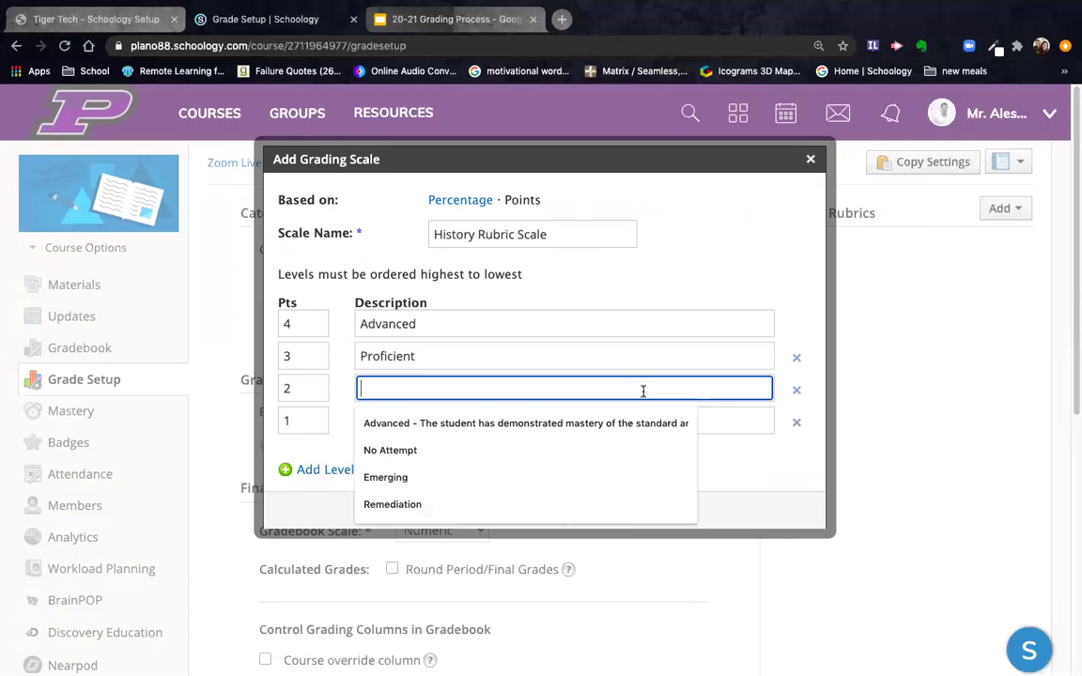
pyautogui.write('BAsic')
pyautogui.press('BackSpace')
pyautogui.press('BackSpace')
pyautogui.press('BackSpace')
pyautogui.press('BackSpace')
pyautogui.write('asic')
pyautogui.click(472, 413)
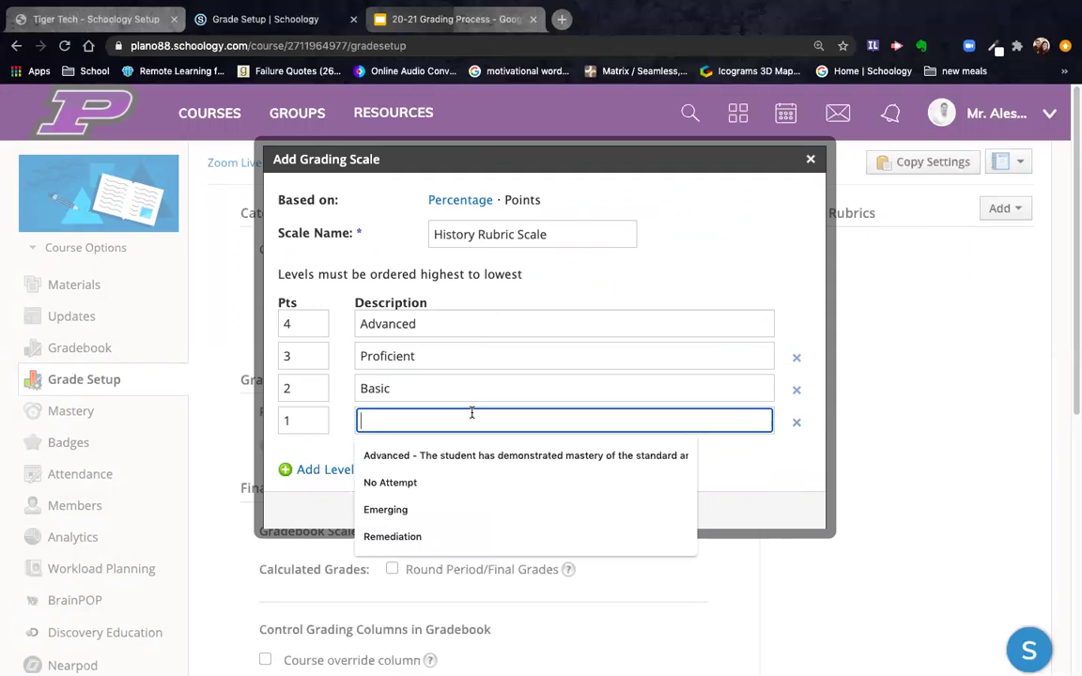
pyautogui.write('Emerging')
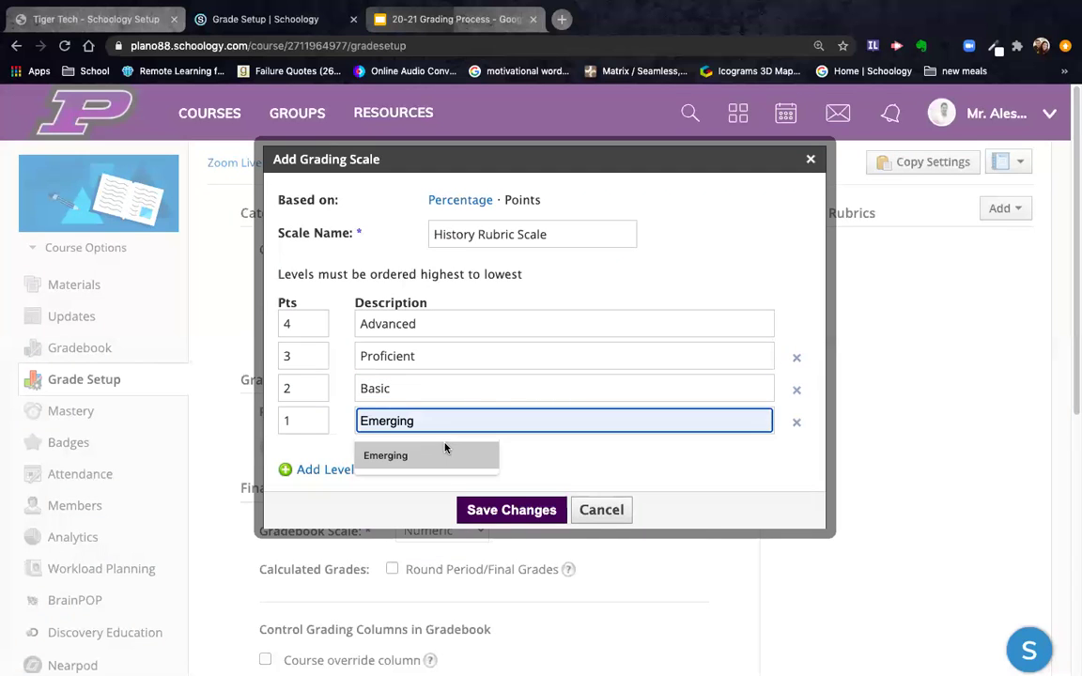
pyautogui.click(439, 455)
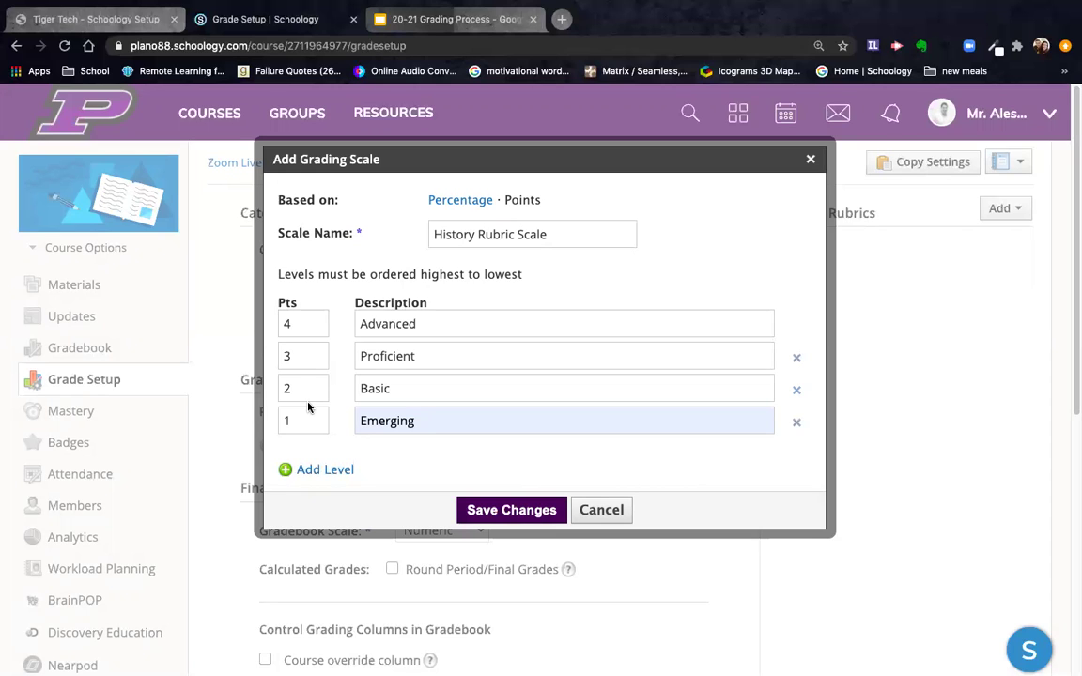
# Set the points to 10 for Advanced, 8 for Proficient, 7 for Basic and 6 for Emerging, and save the grading scale
pyautogui.doubleClick(302, 324)
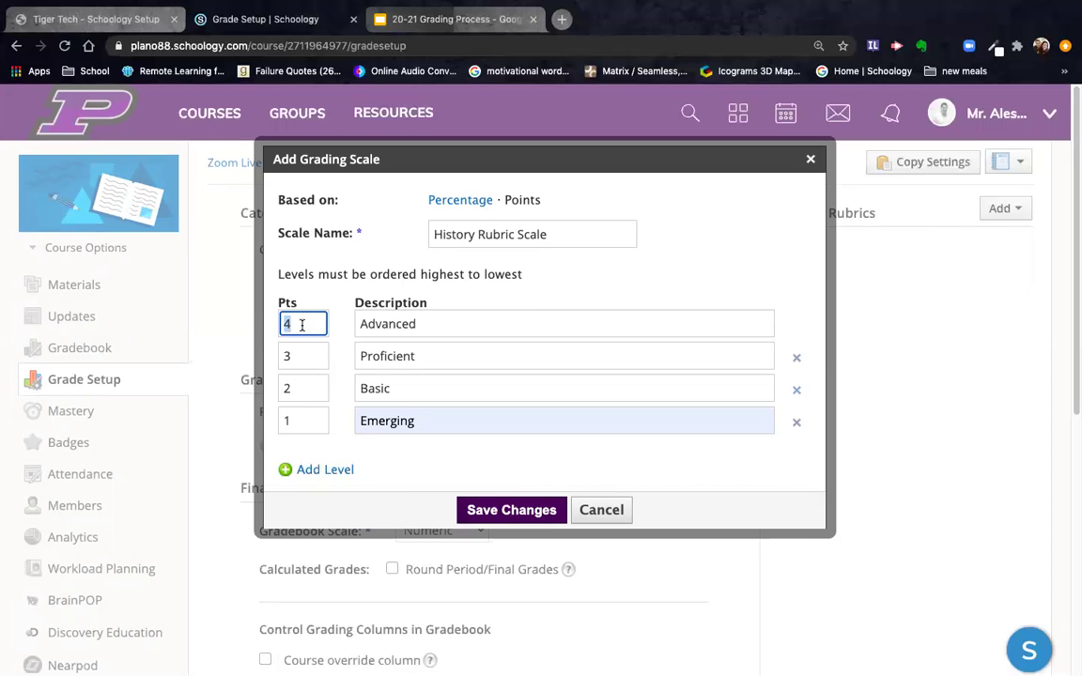
pyautogui.write('10')
pyautogui.doubleClick(305, 357)
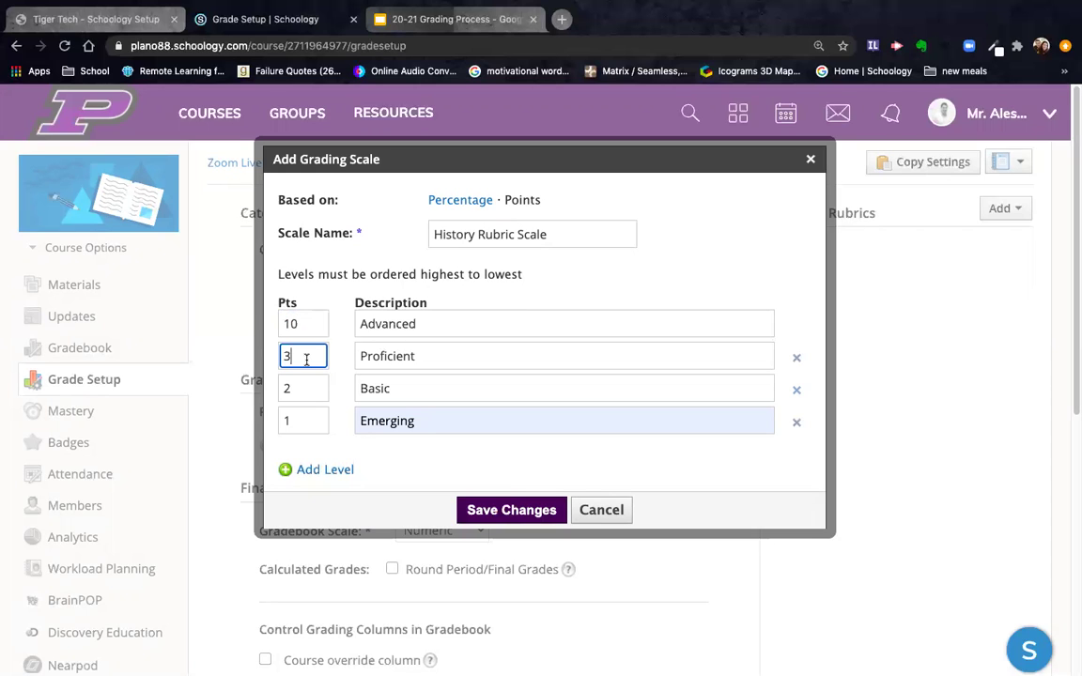
pyautogui.write('8')
pyautogui.doubleClick(293, 388)
pyautogui.write('7')
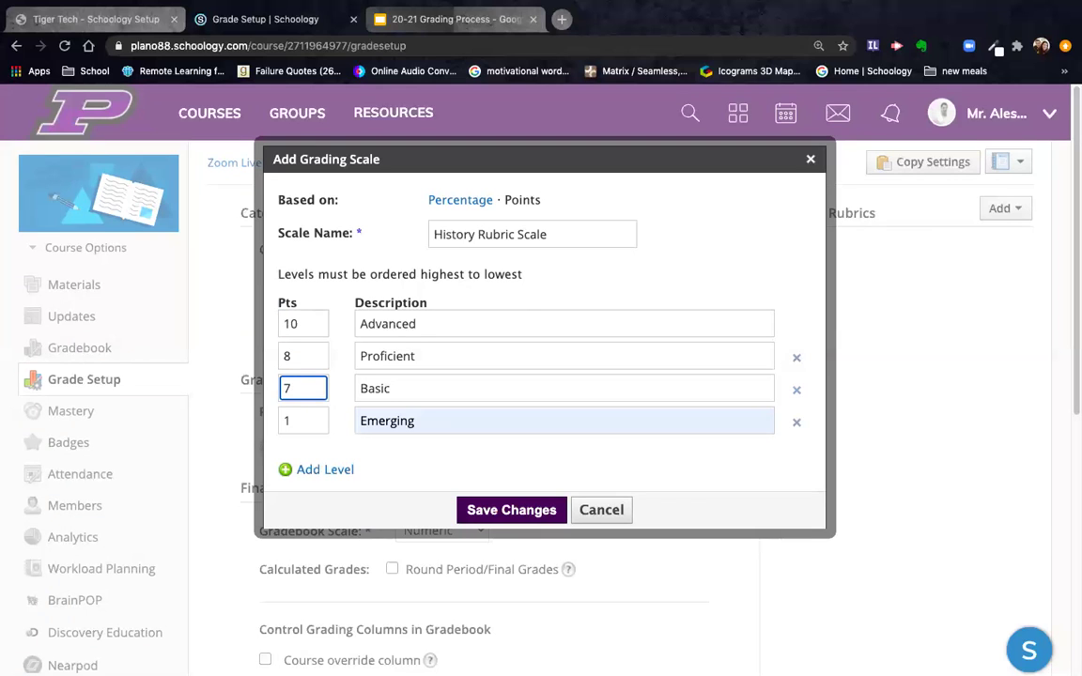
pyautogui.doubleClick(296, 419)
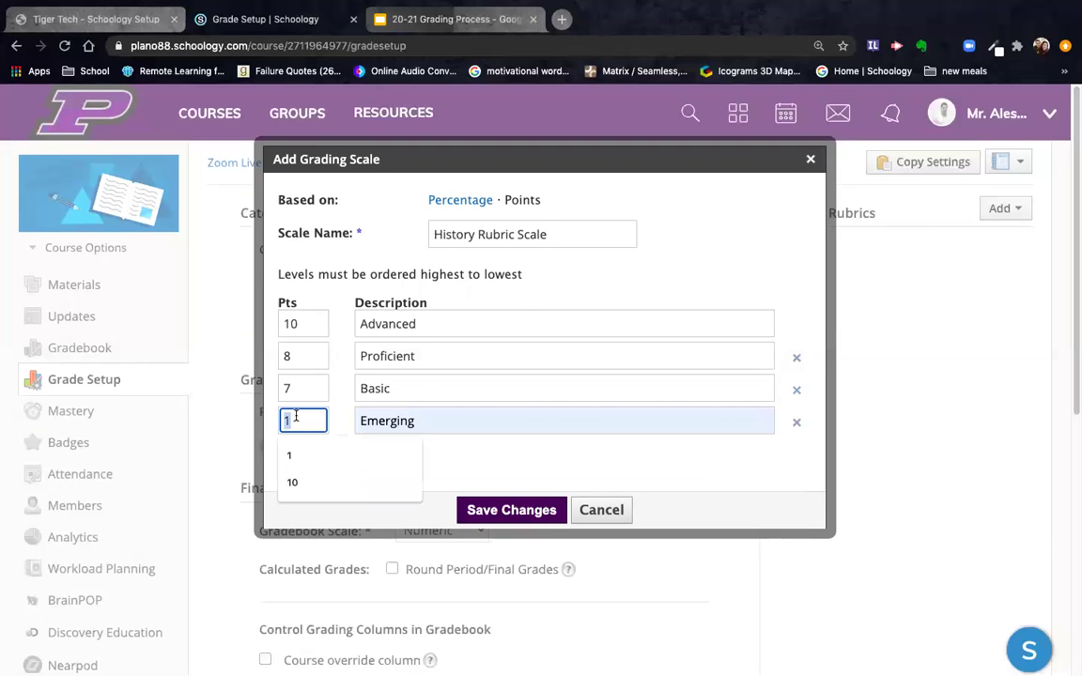
pyautogui.write('6')
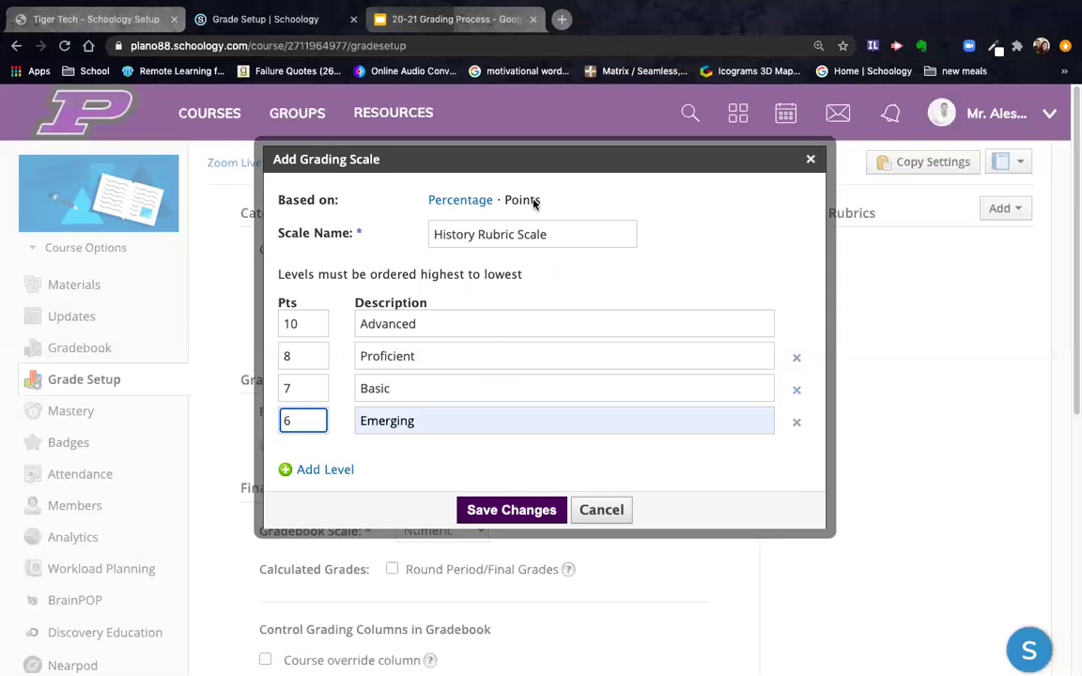
pyautogui.click(512, 510)
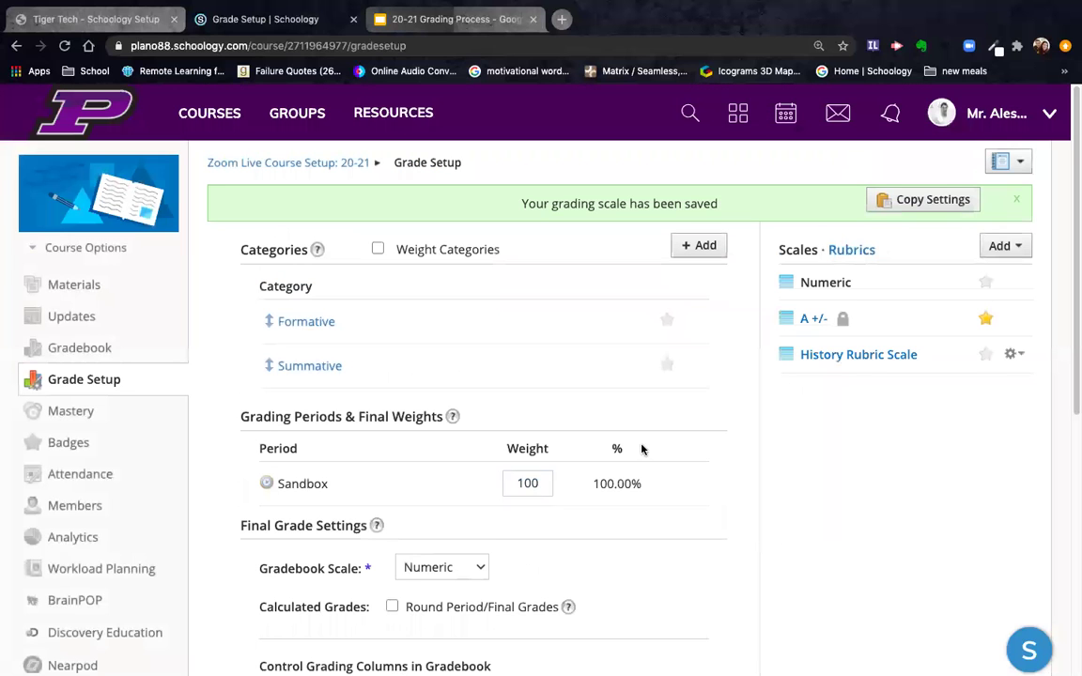
# Reload the Grade Setup page and start a new rubric titled project 1
pyautogui.click(66, 46)
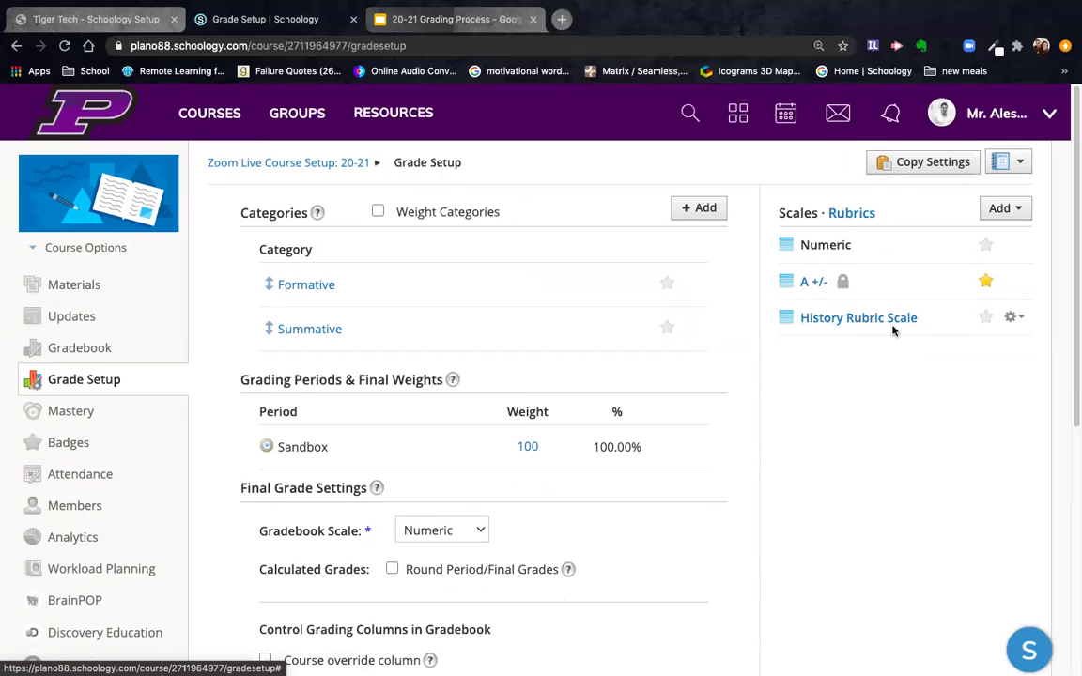
pyautogui.click(1015, 209)
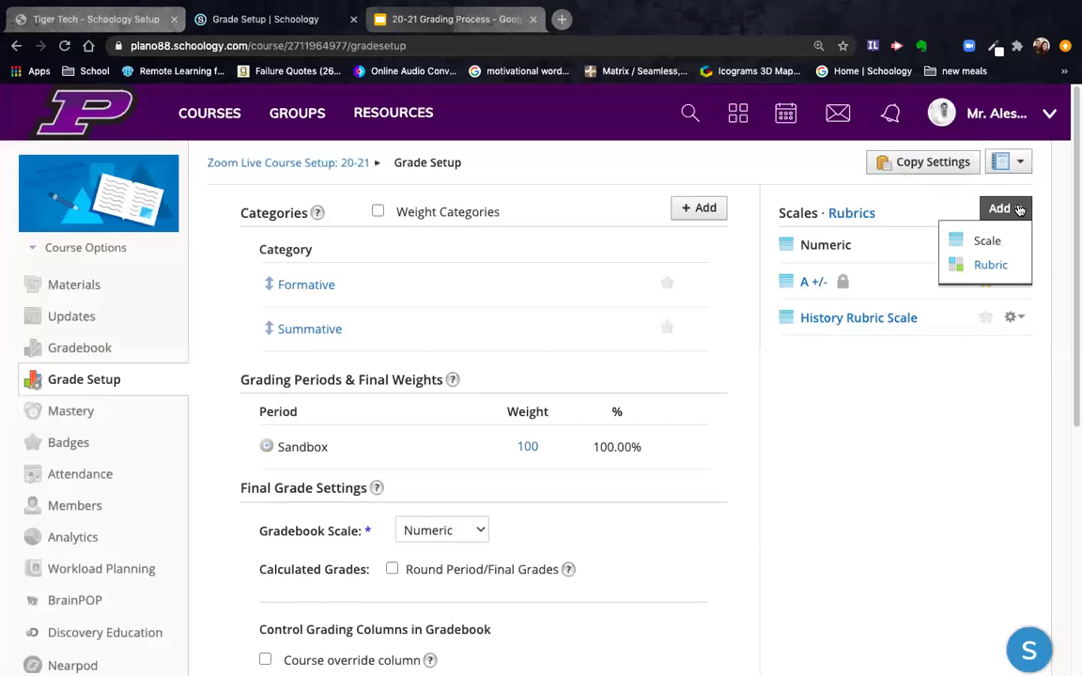
pyautogui.click(992, 265)
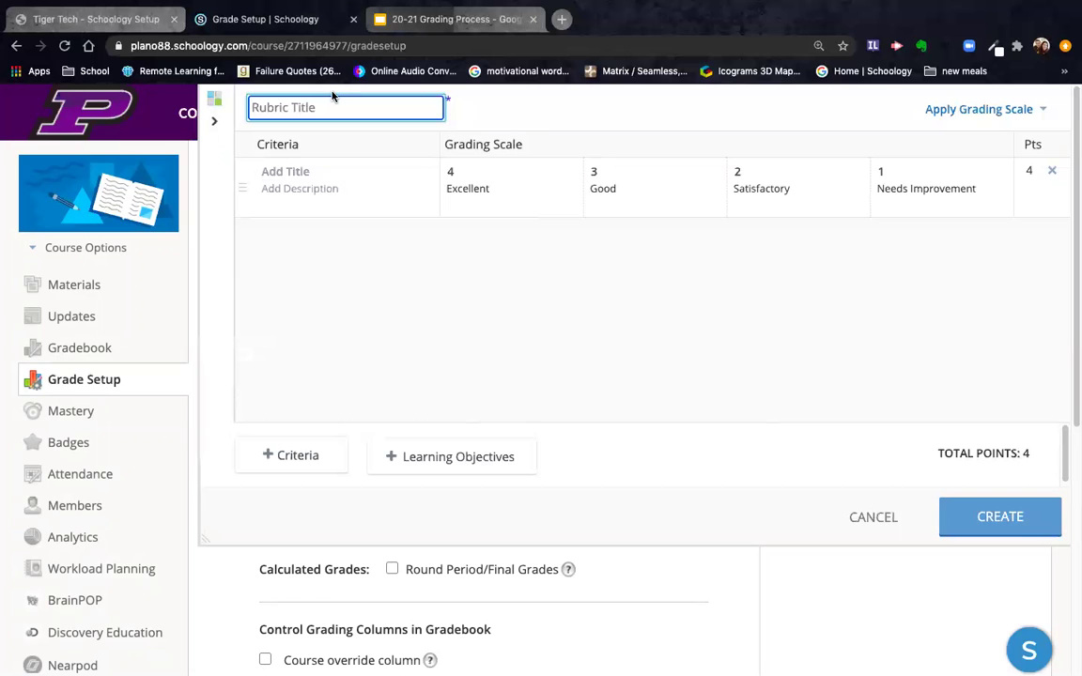
pyautogui.write('project 1')
pyautogui.click(503, 89)
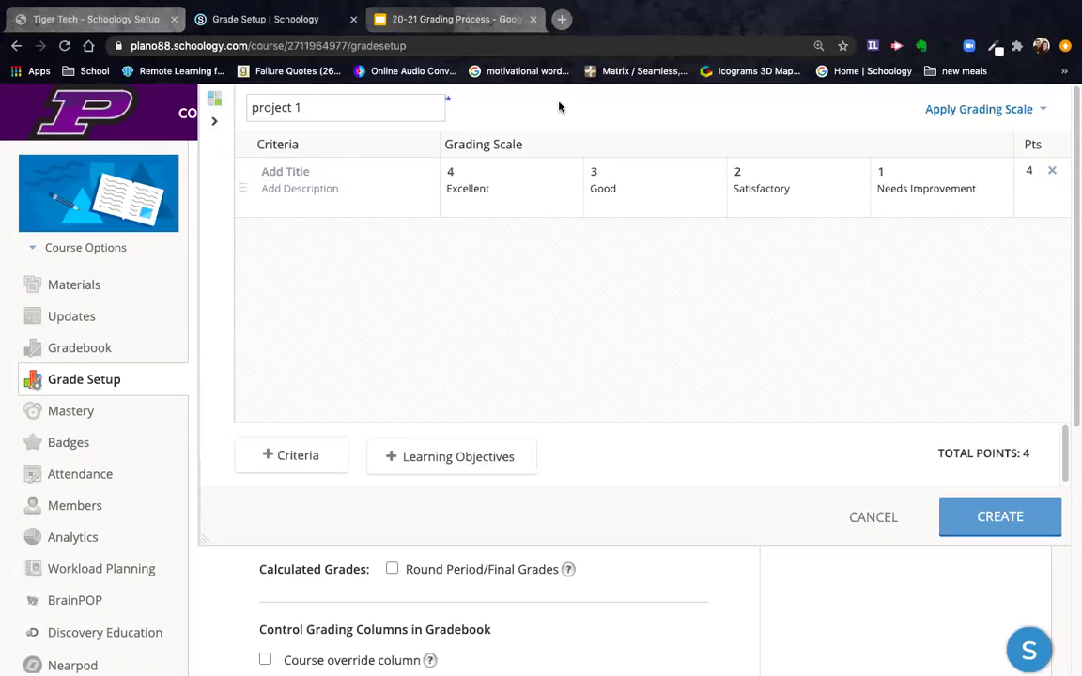
# Replace the rubric's current grading scale with History Rubric Scale
pyautogui.click(996, 113)
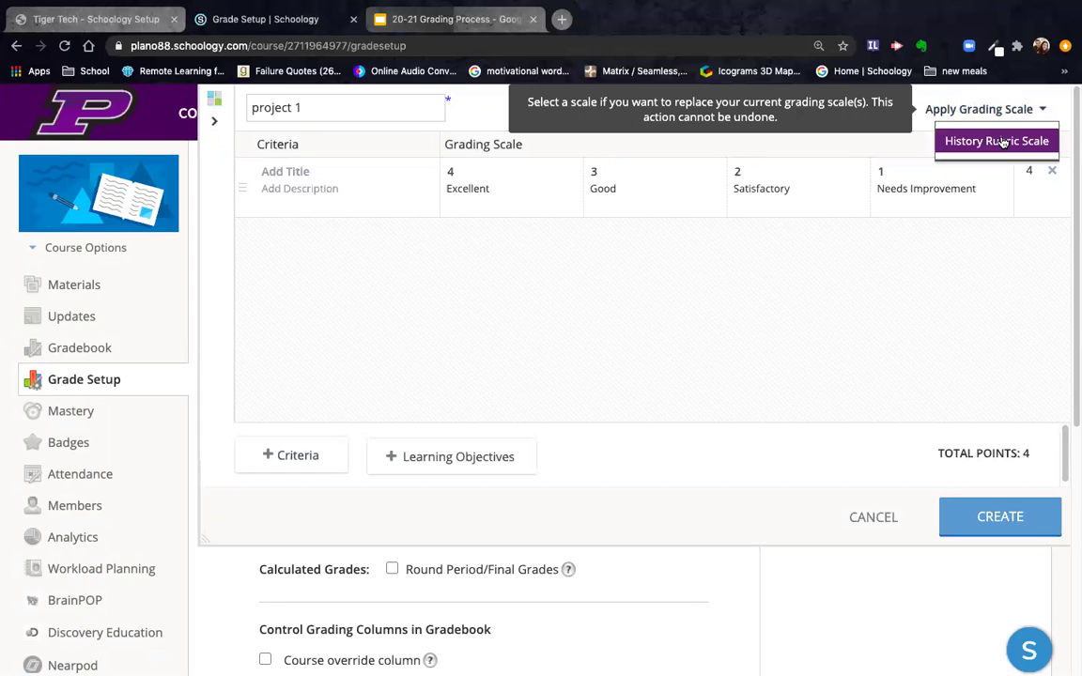
pyautogui.click(998, 141)
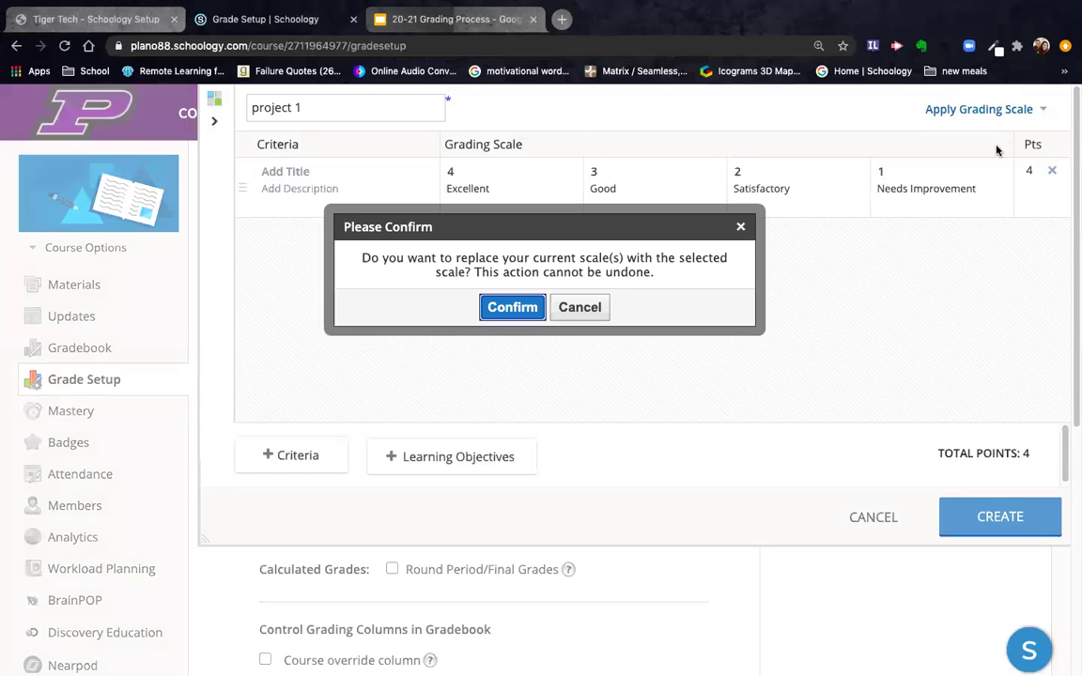
pyautogui.click(513, 307)
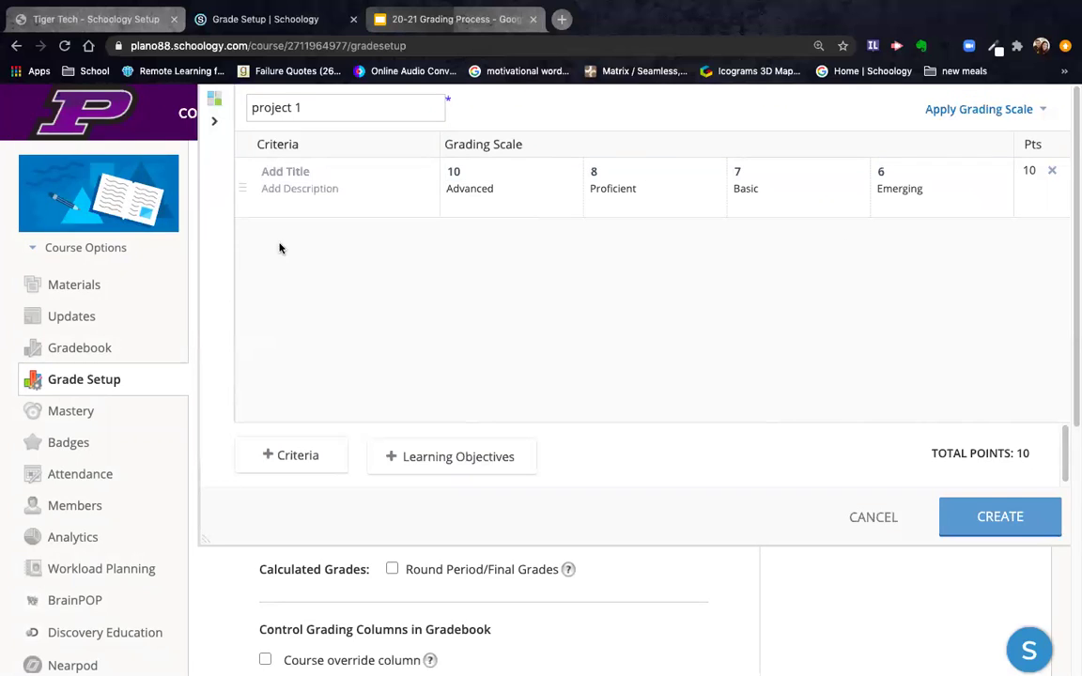
# Add a second criterion, title the two criteria 1 and 2, create the rubric and show it in the course's rubric list
pyautogui.click(297, 456)
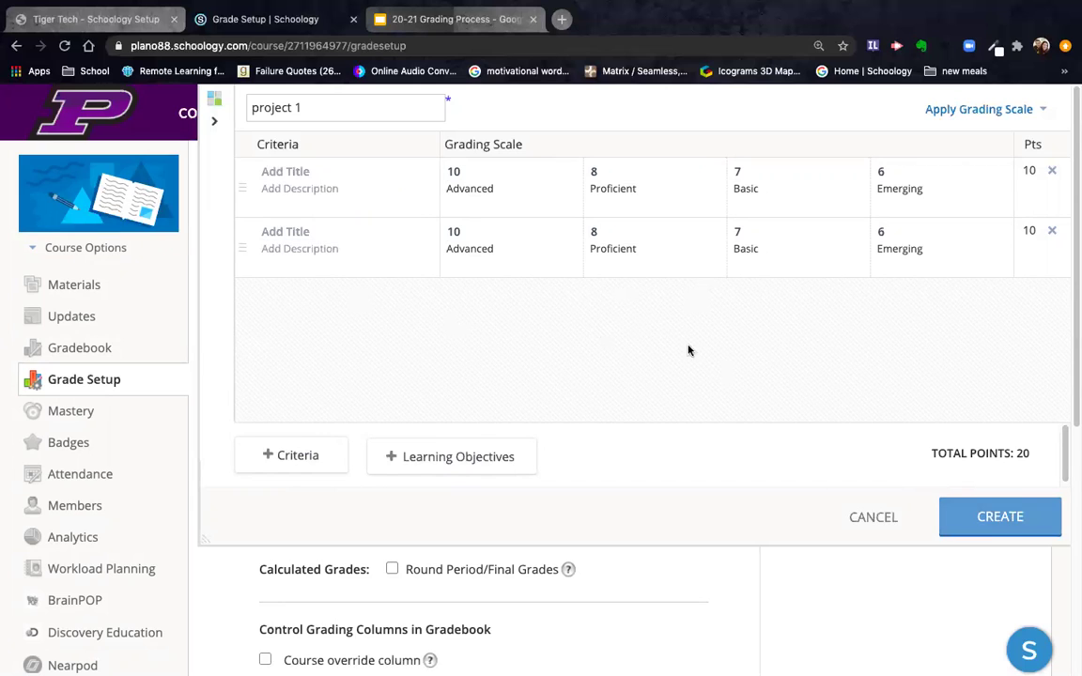
pyautogui.click(285, 171)
pyautogui.write('1')
pyautogui.click(305, 235)
pyautogui.write('2')
pyautogui.click(508, 324)
pyautogui.click(981, 520)
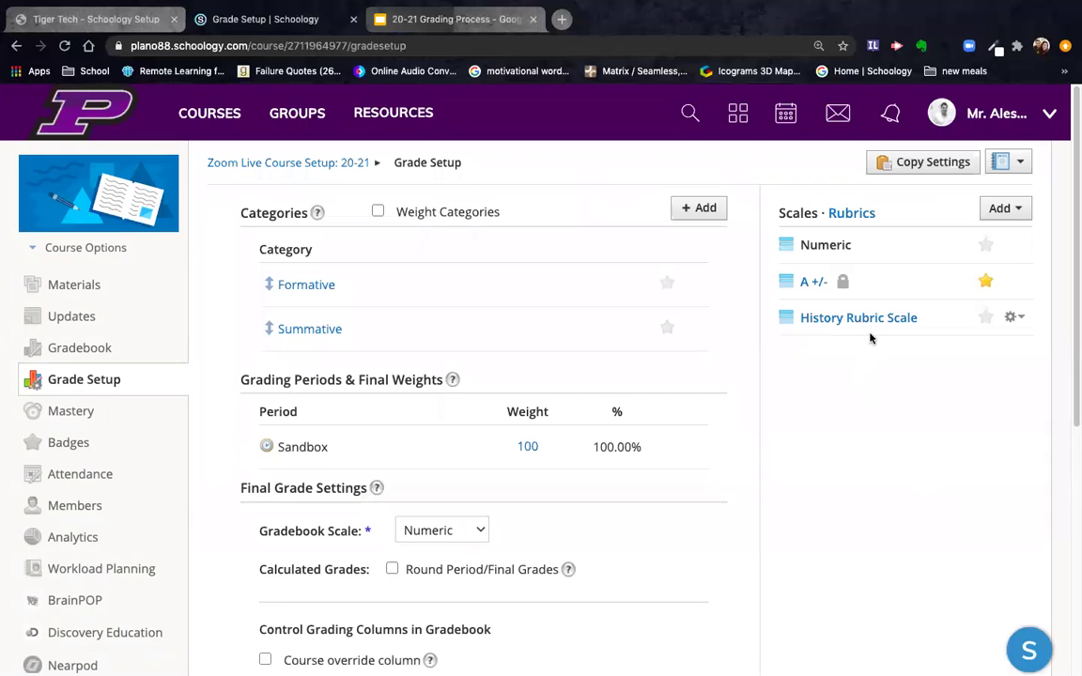
pyautogui.click(850, 215)
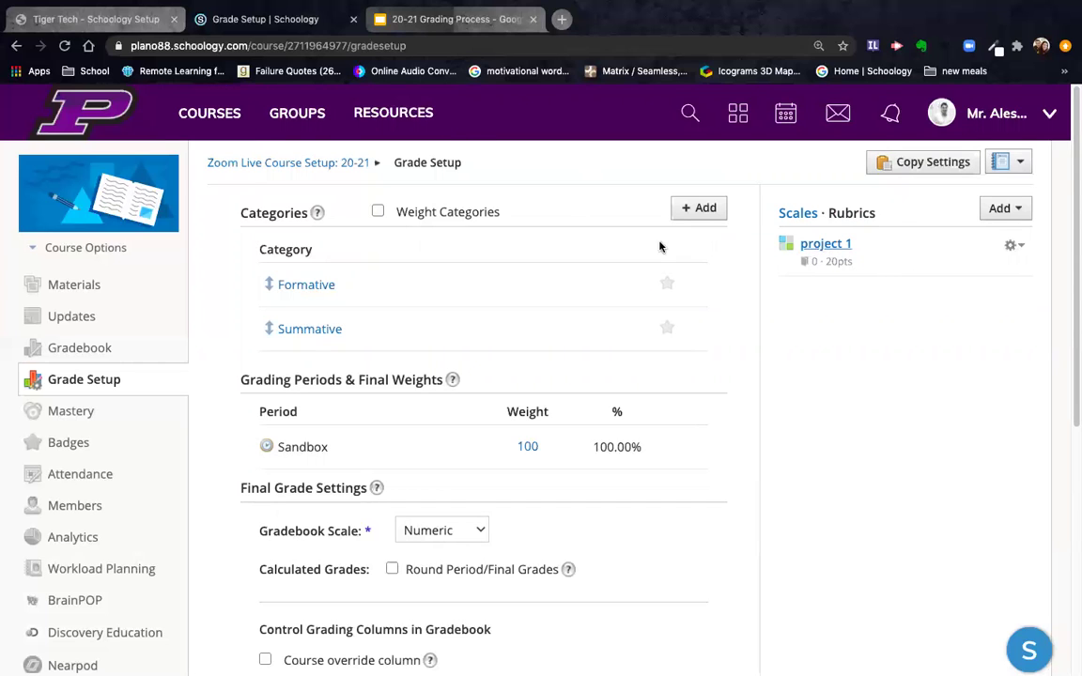
# Review the rubrics in Grade Setup of the Computers Sandbox course and of the 7th Grade Computers Sandbox course
pyautogui.click(215, 129)
pyautogui.click(633, 316)
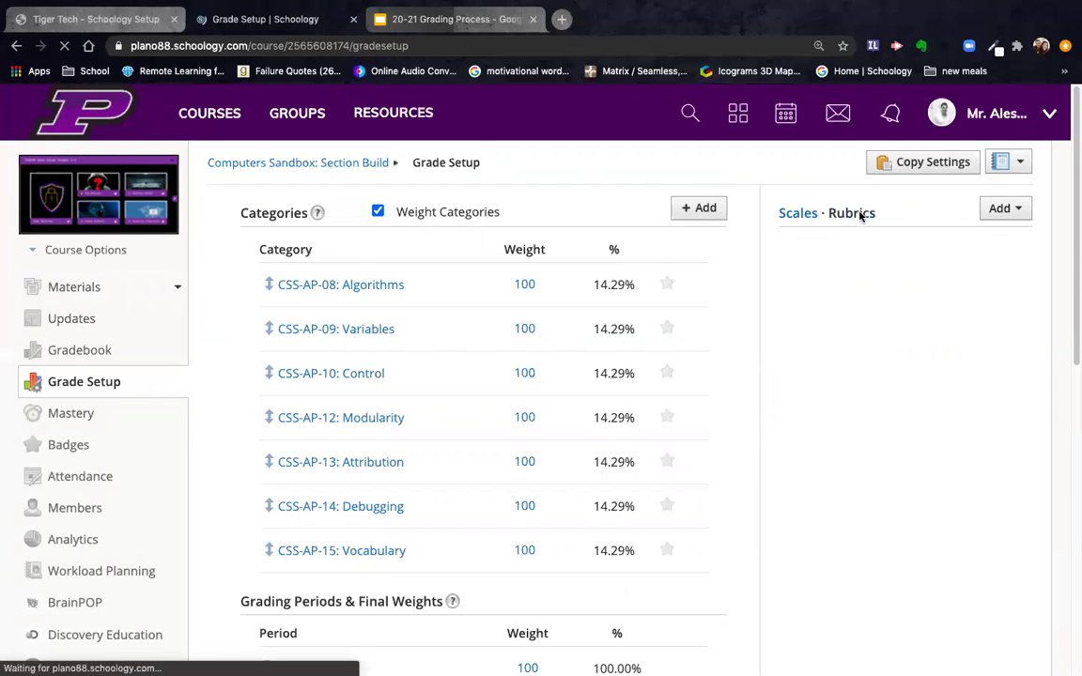
pyautogui.click(212, 115)
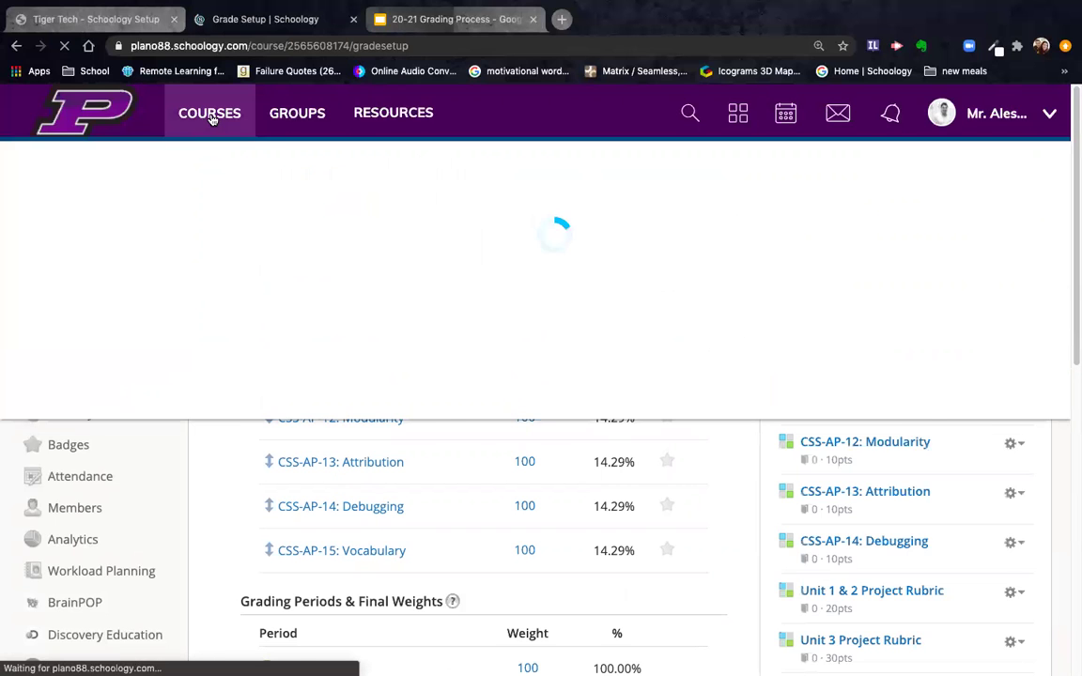
pyautogui.click(179, 282)
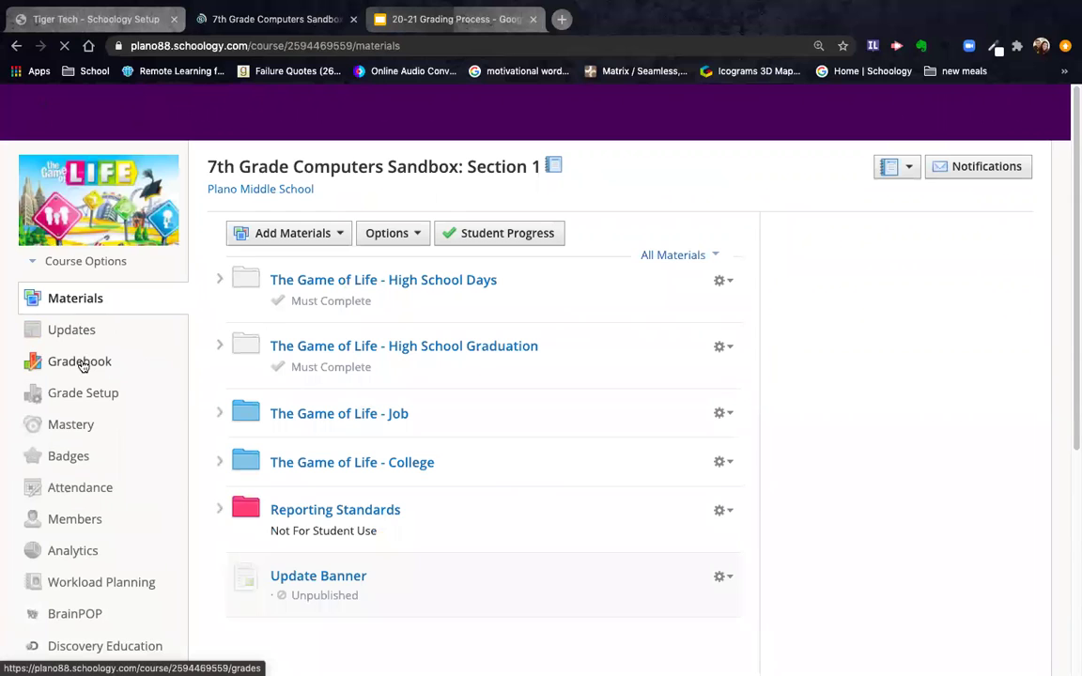
pyautogui.click(84, 393)
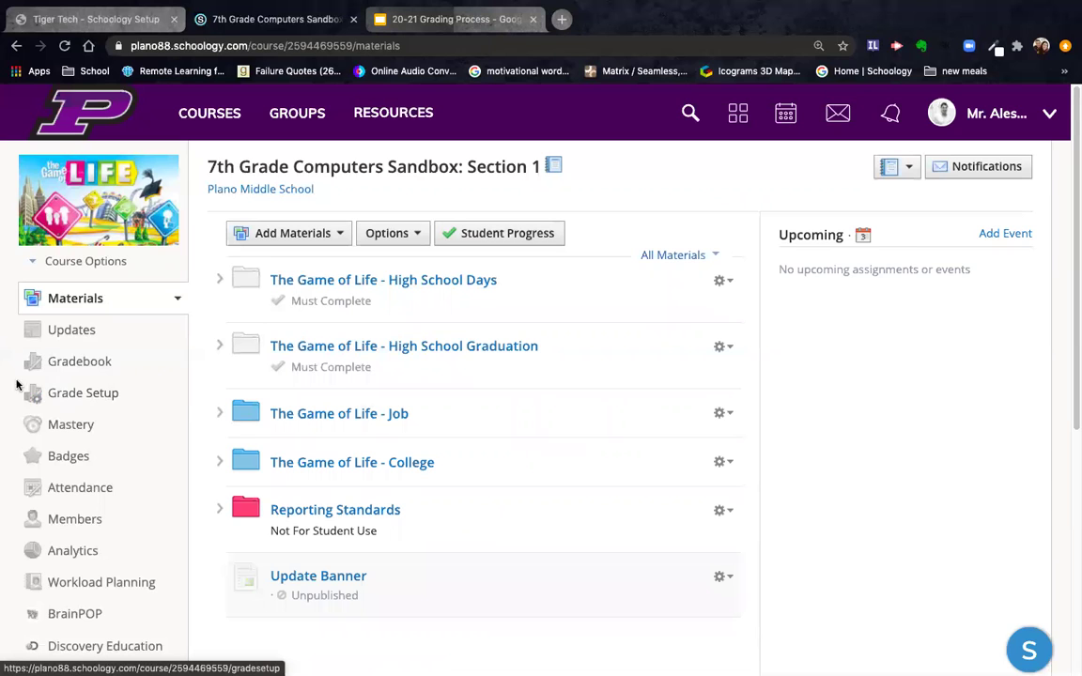
pyautogui.click(82, 394)
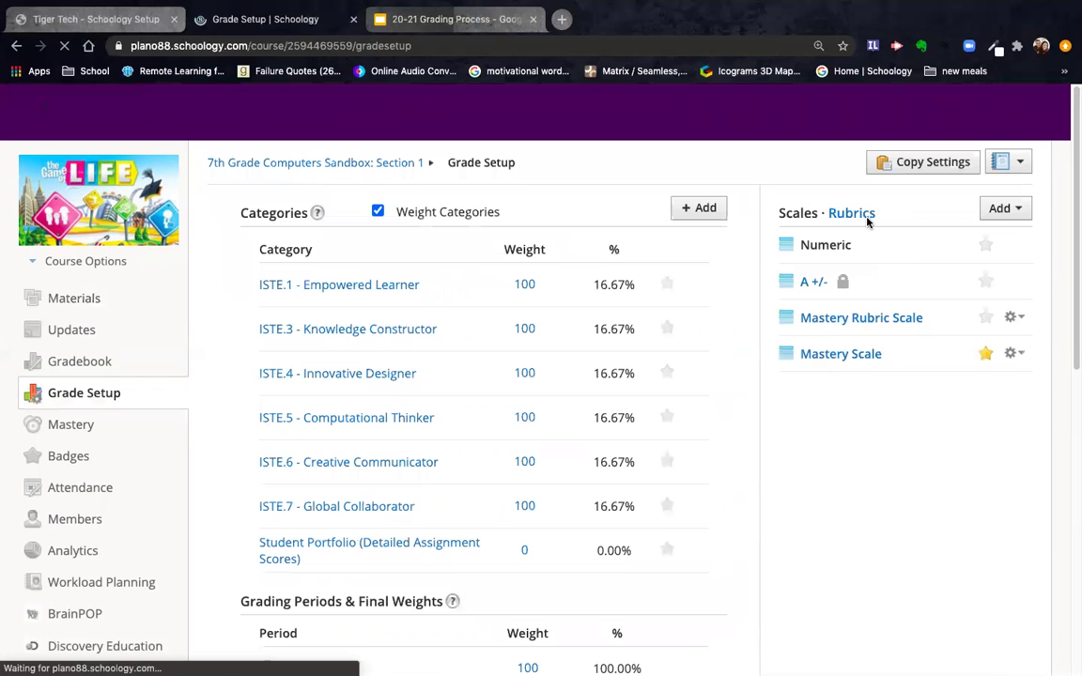
pyautogui.click(867, 216)
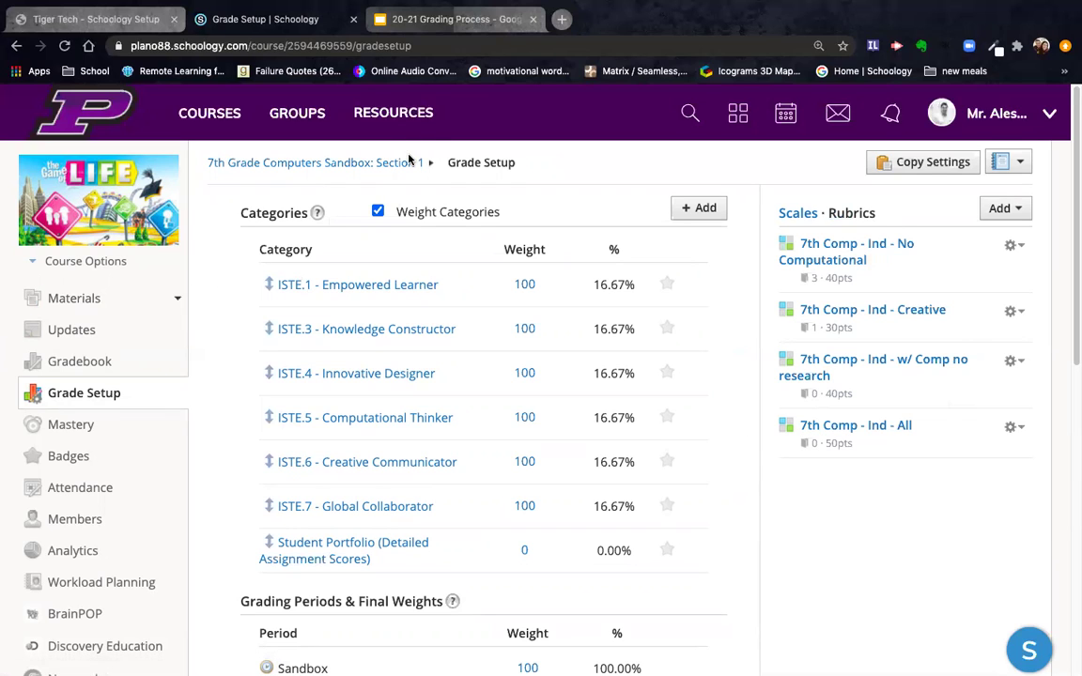
# Return to the Zoom Live Course Setup course and open its Grade Setup
pyautogui.click(210, 114)
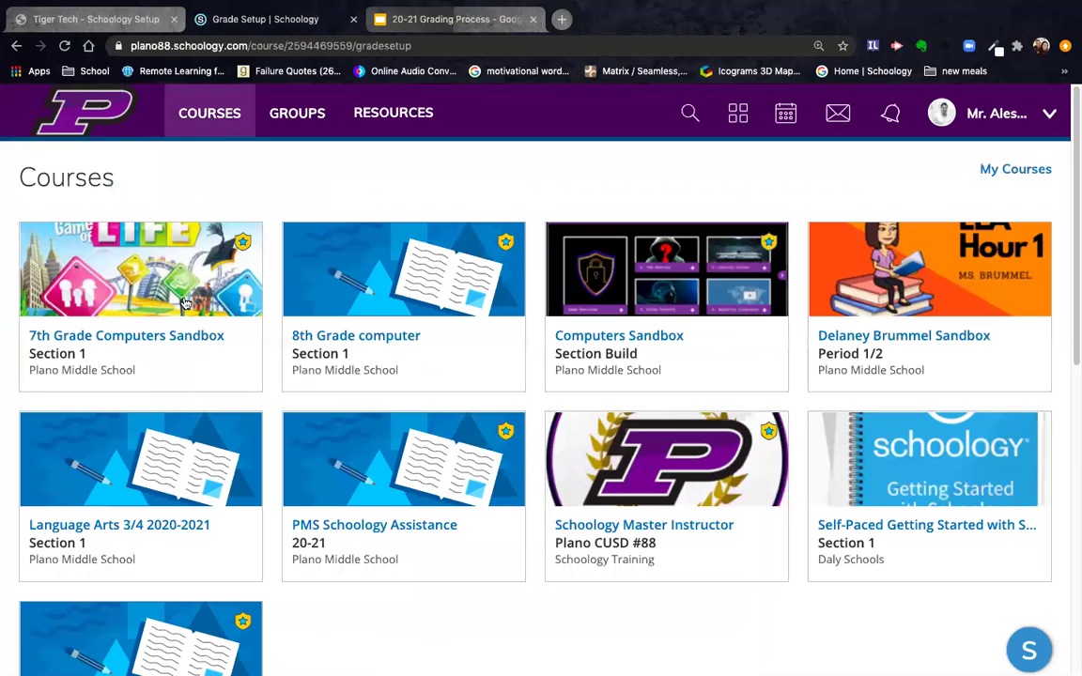
pyautogui.scroll(-2, 395, 510)
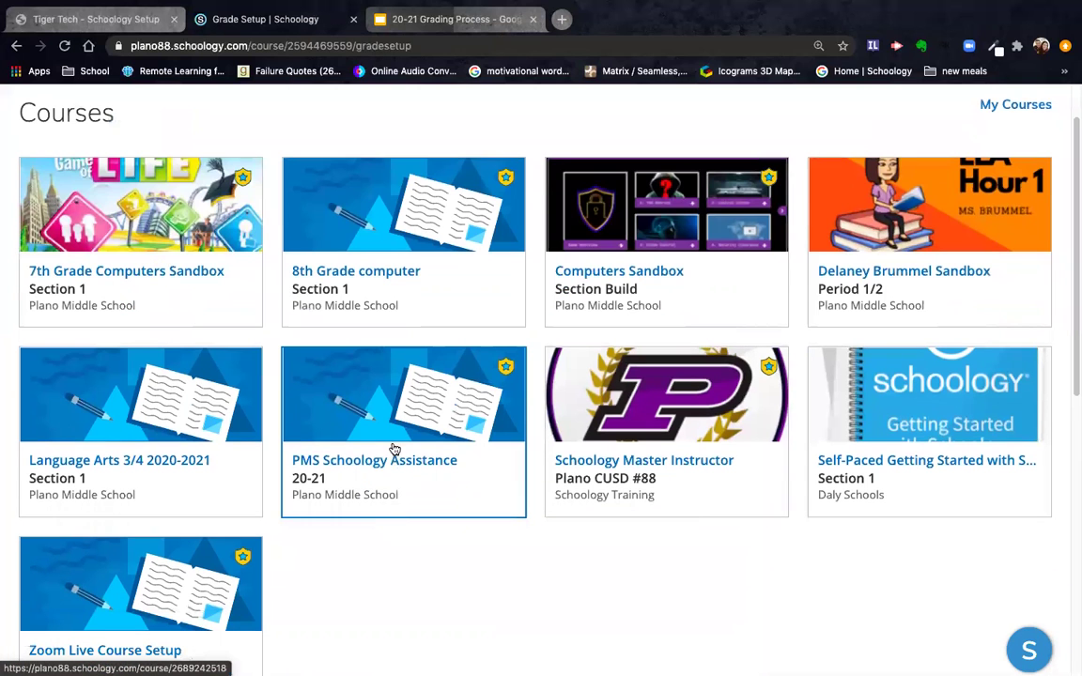
pyautogui.click(204, 573)
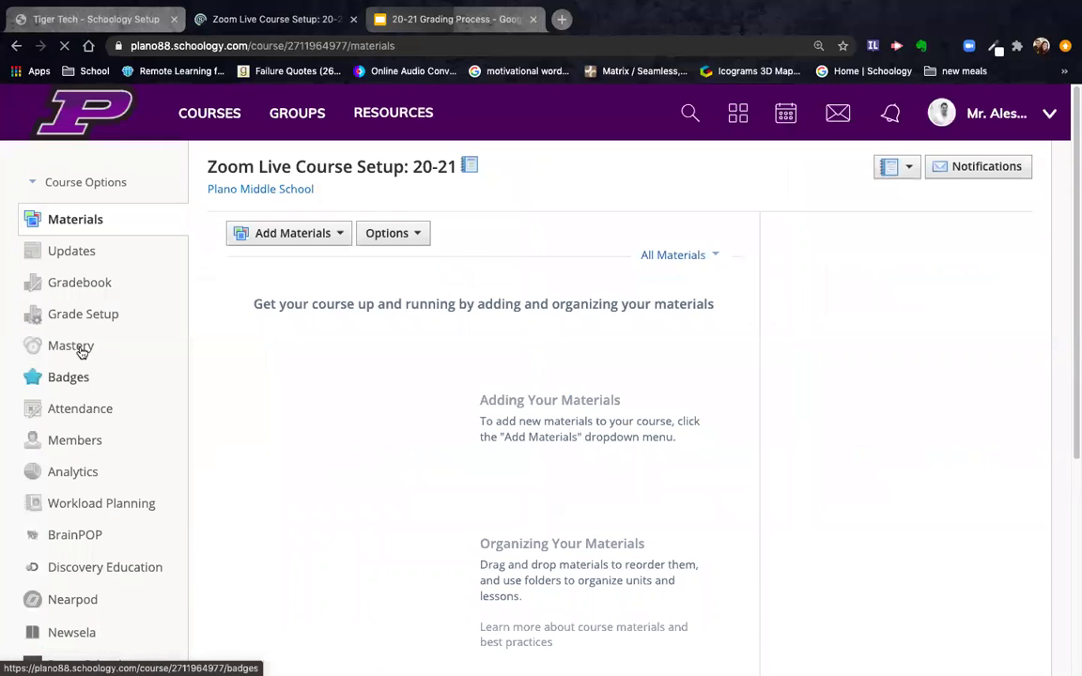
pyautogui.click(80, 317)
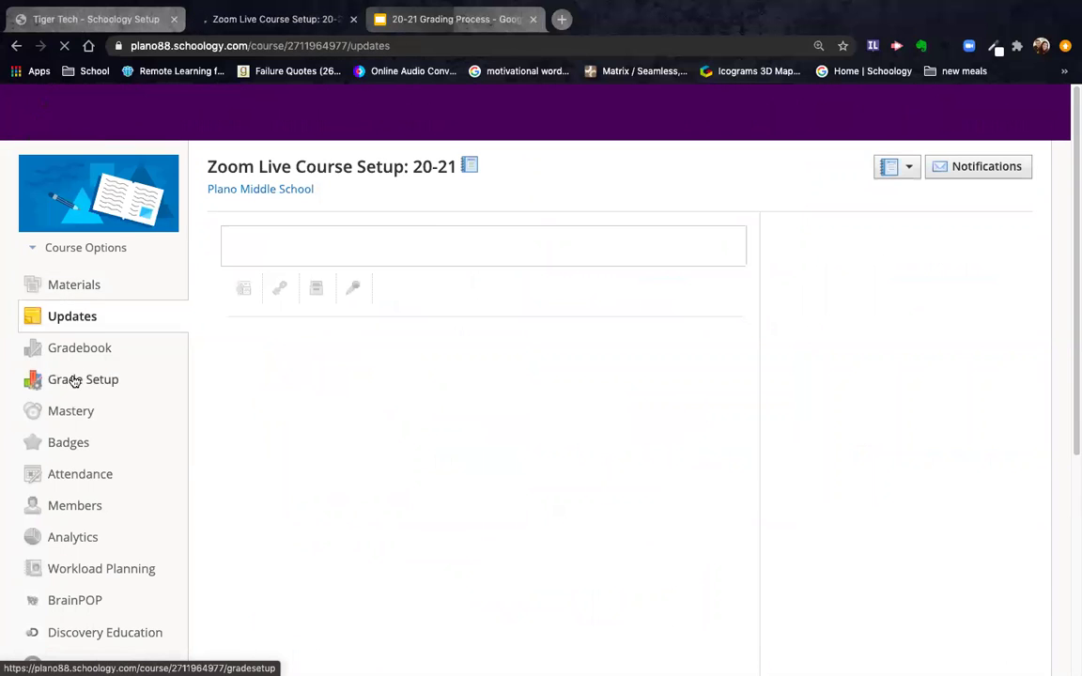
pyautogui.click(90, 380)
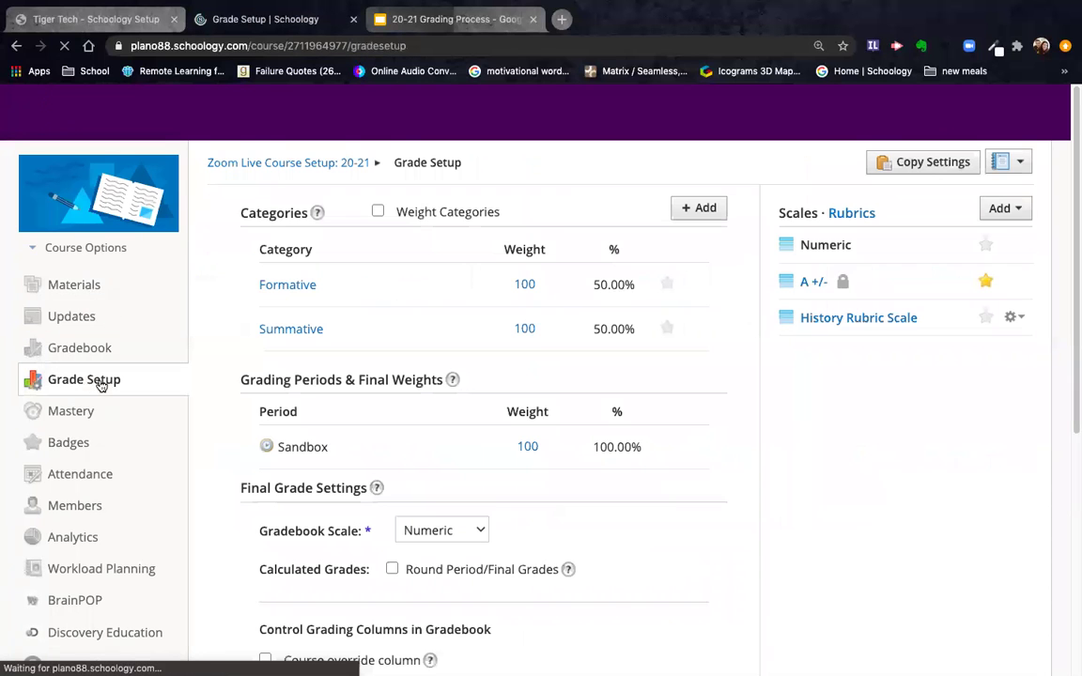